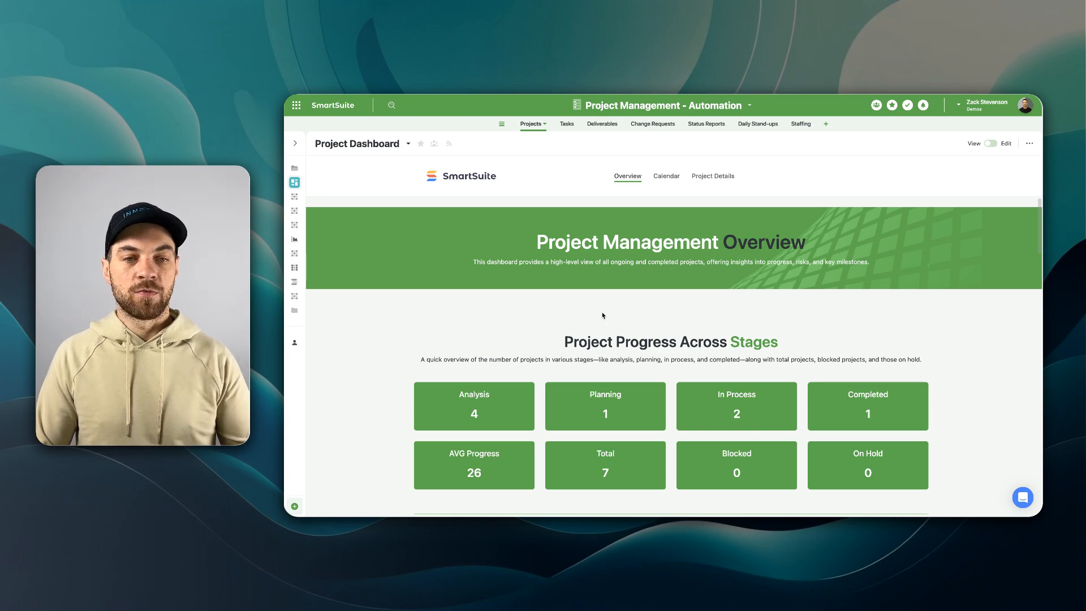
Look through the project dashboard's Calendar and Project Details pages and the full Overview page, including its stage counts, charts and commentary
click(672, 176)
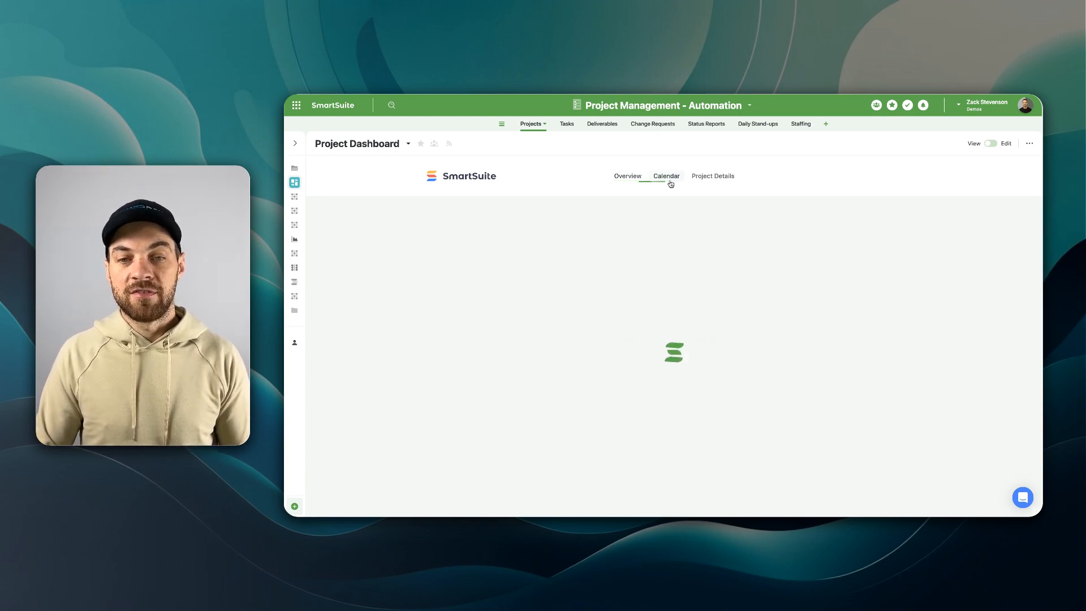
click(716, 176)
click(628, 176)
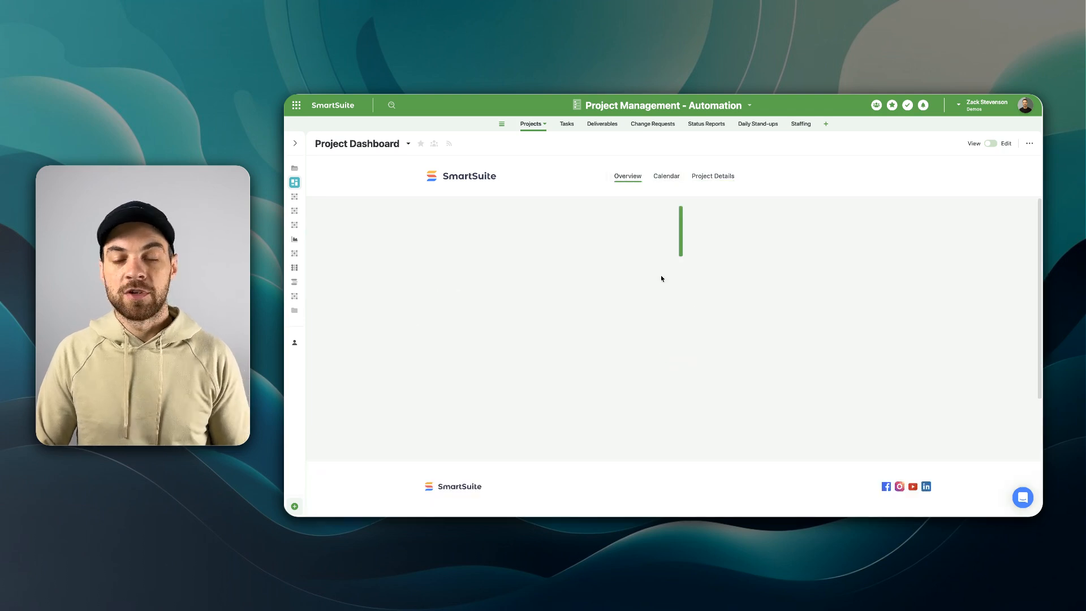
scroll(536, 294, down, 2)
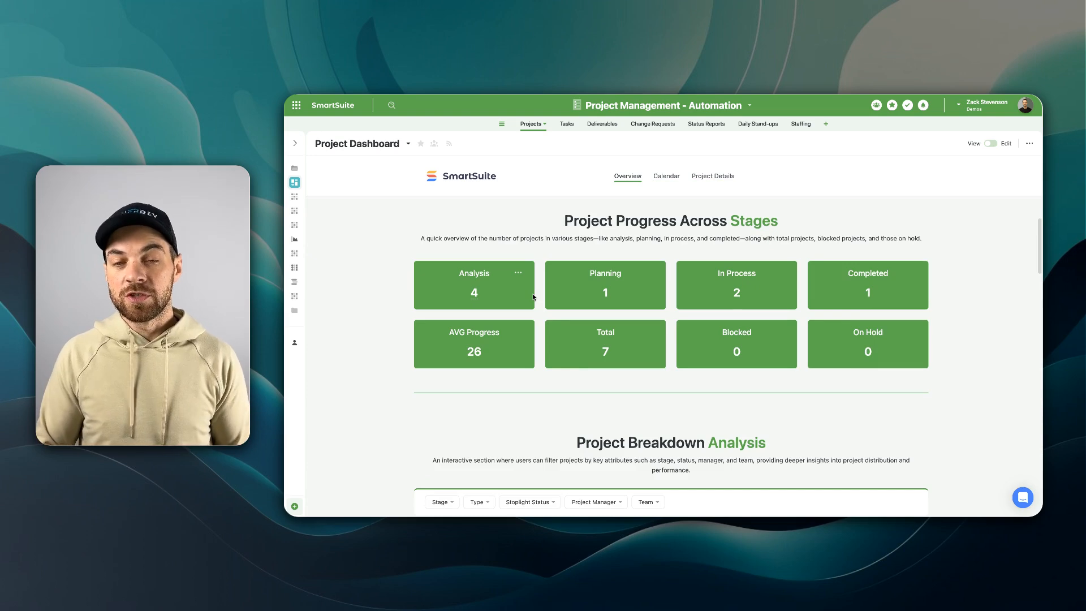
scroll(533, 296, down, 7)
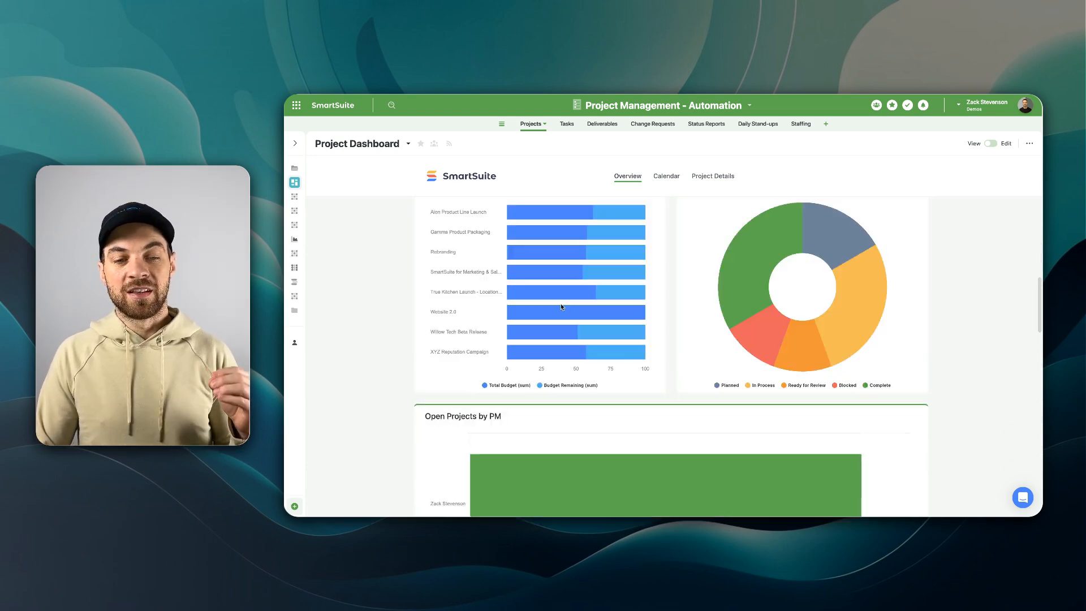
scroll(562, 305, down, 10)
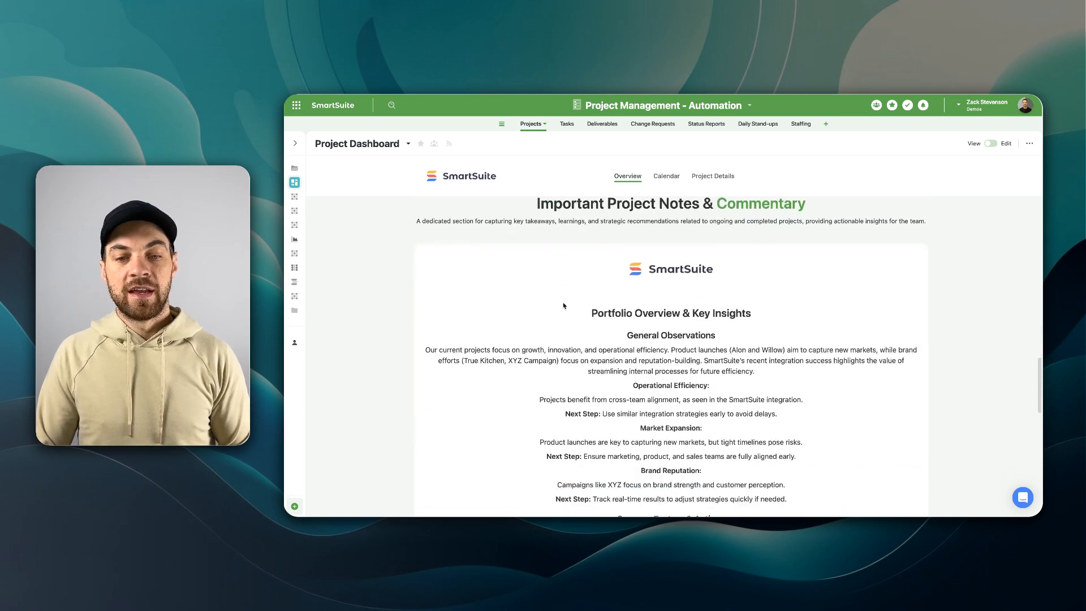
scroll(563, 305, down, 3)
scroll(542, 311, down, 6)
scroll(541, 315, up, 20)
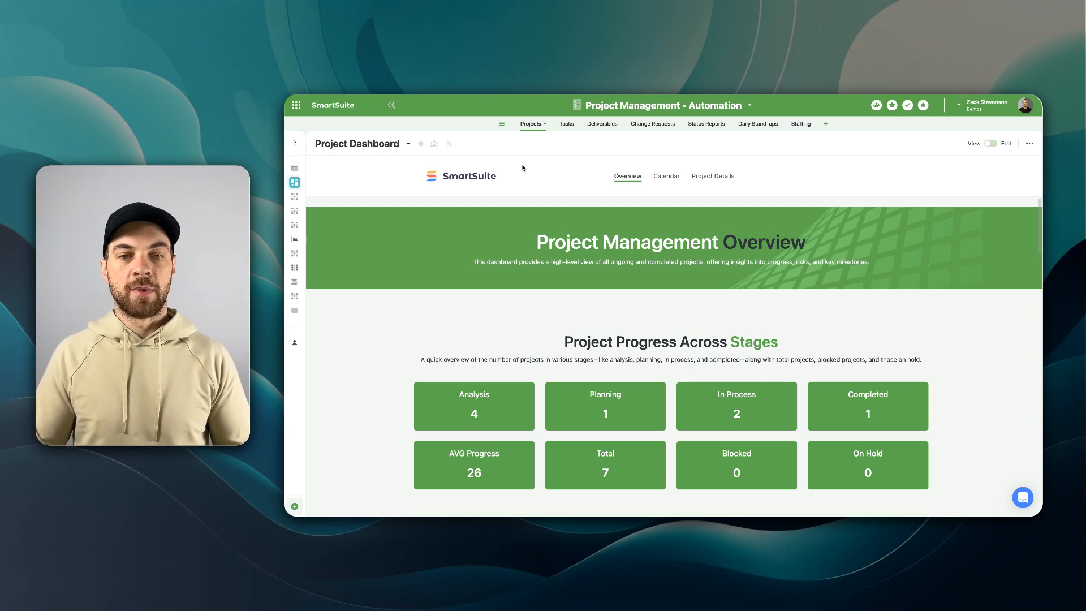
View the Projects by Type view, followed by the Tasks table
mouse_move(317, 201)
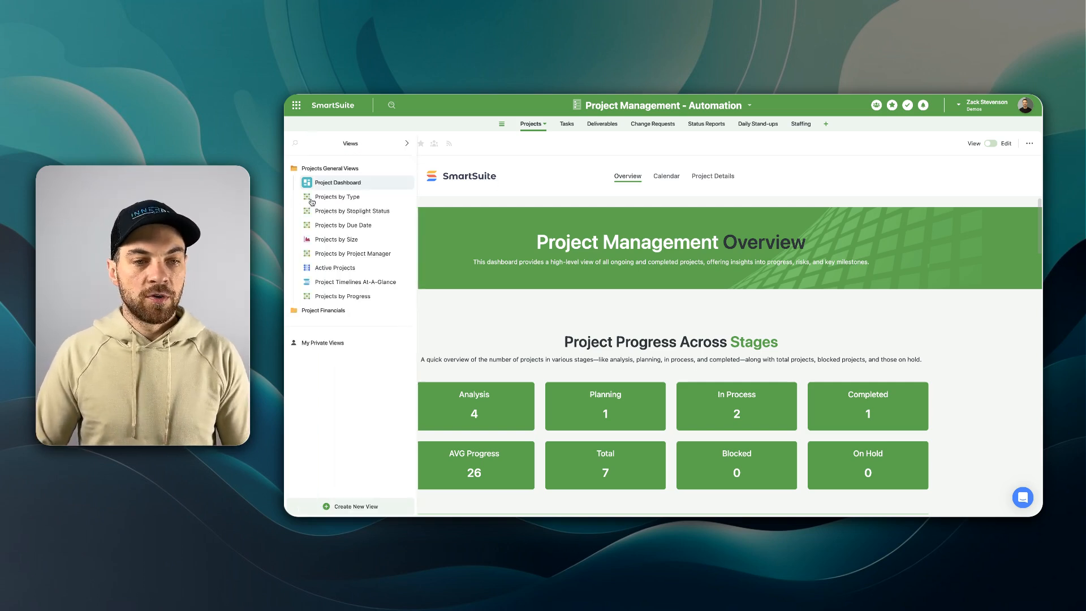
click(352, 198)
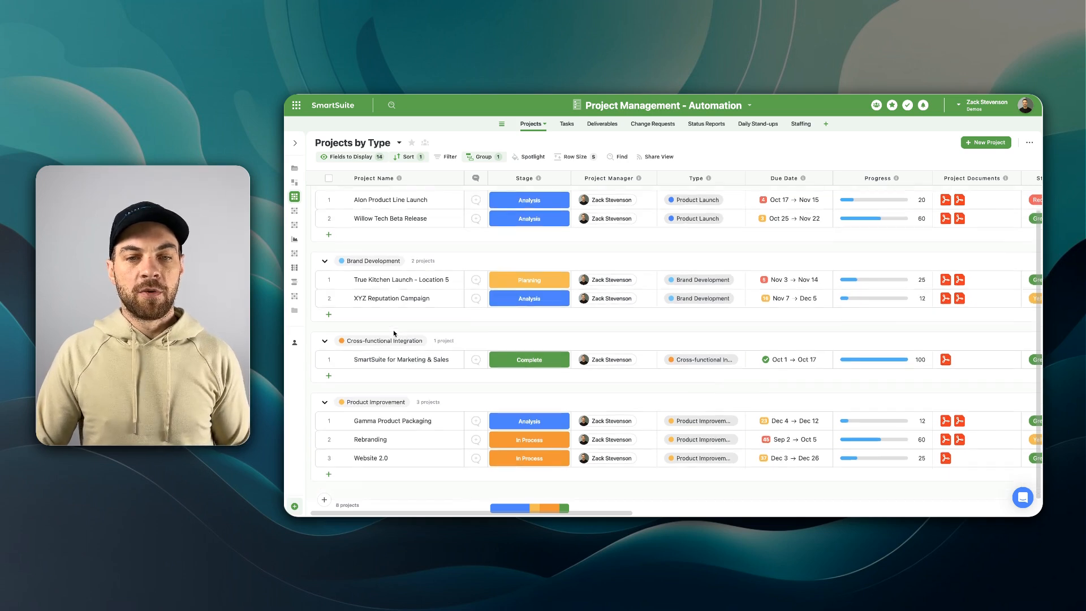
click(566, 124)
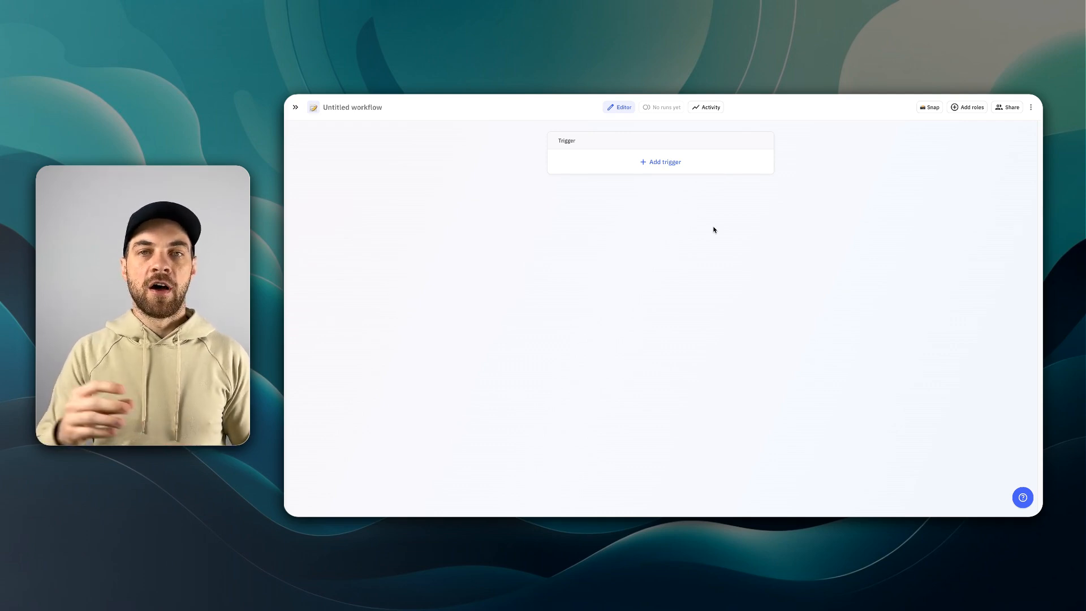
Name the untitled workflow "Create task from email - DEMO" in the workflow editor
click(352, 107)
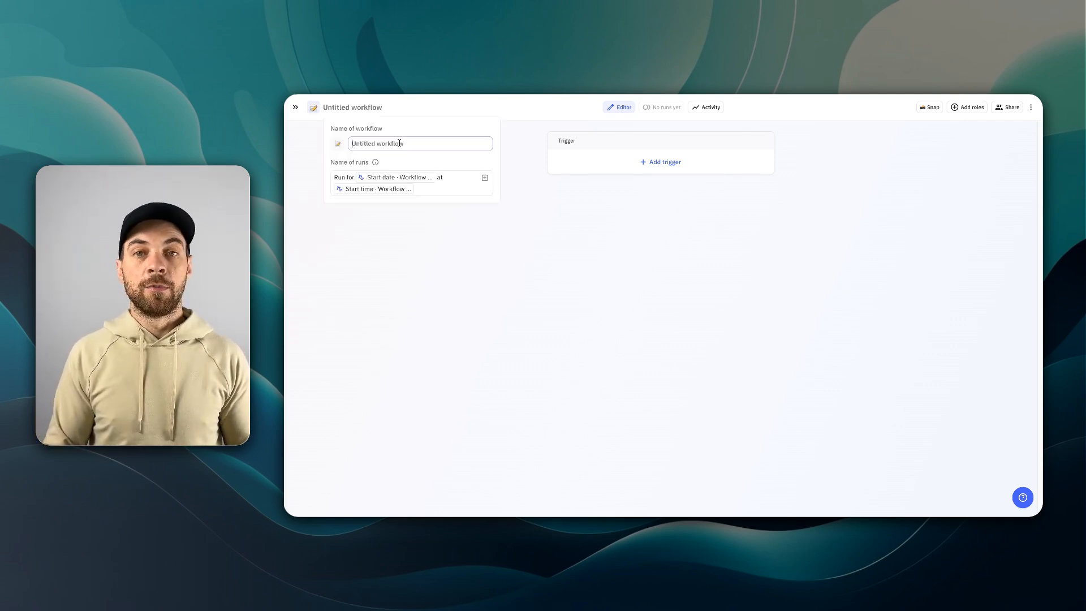
text(Create task from)
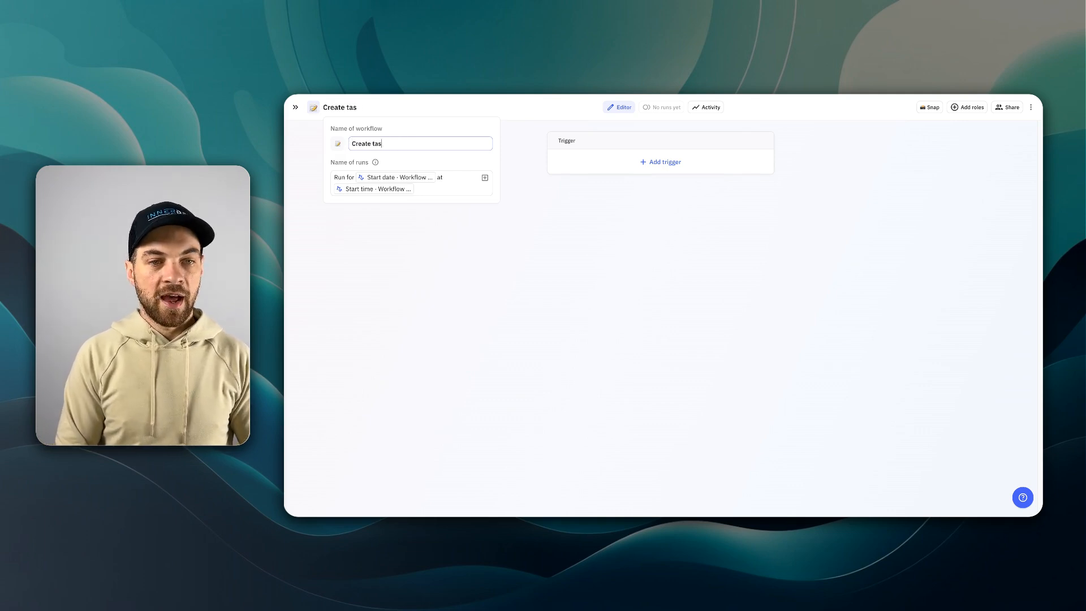
text( emai)
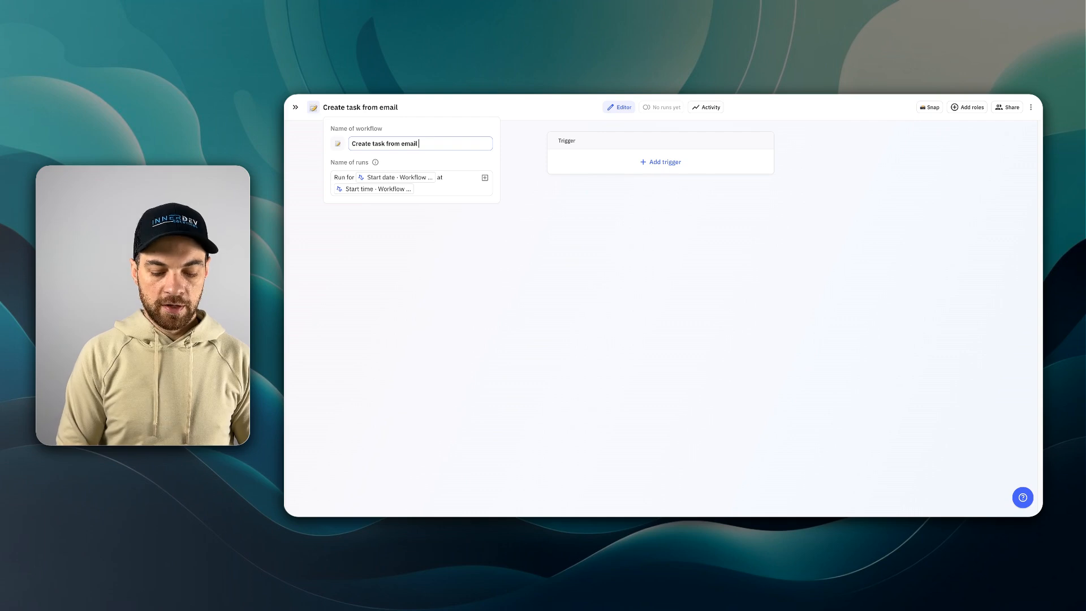
text(l)
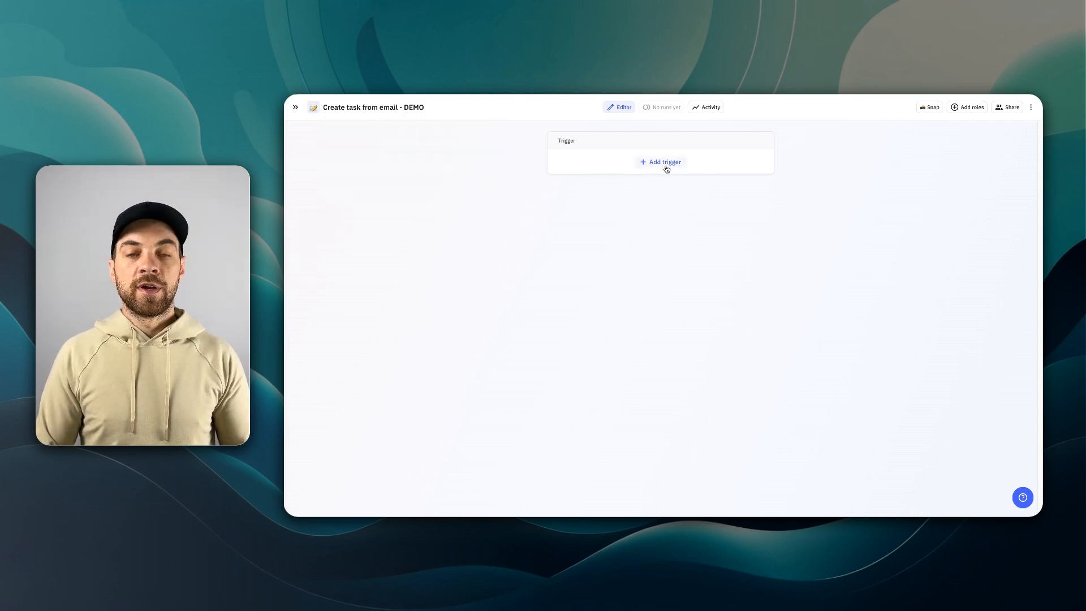
Add a Gmail "Label added" trigger to the workflow and set its label to Testing
click(666, 168)
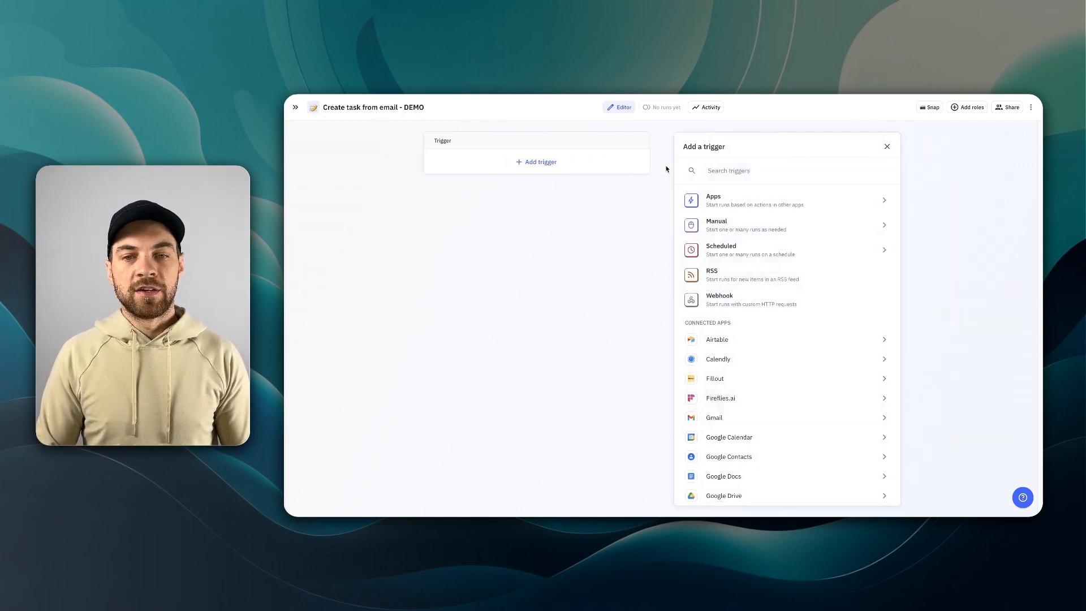
text(gmai)
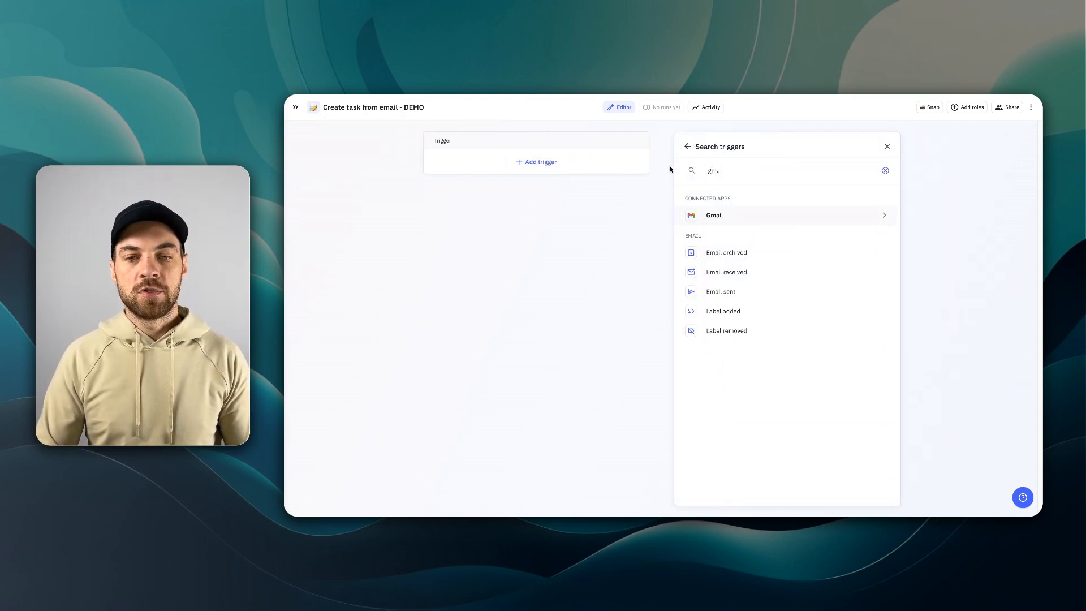
click(734, 213)
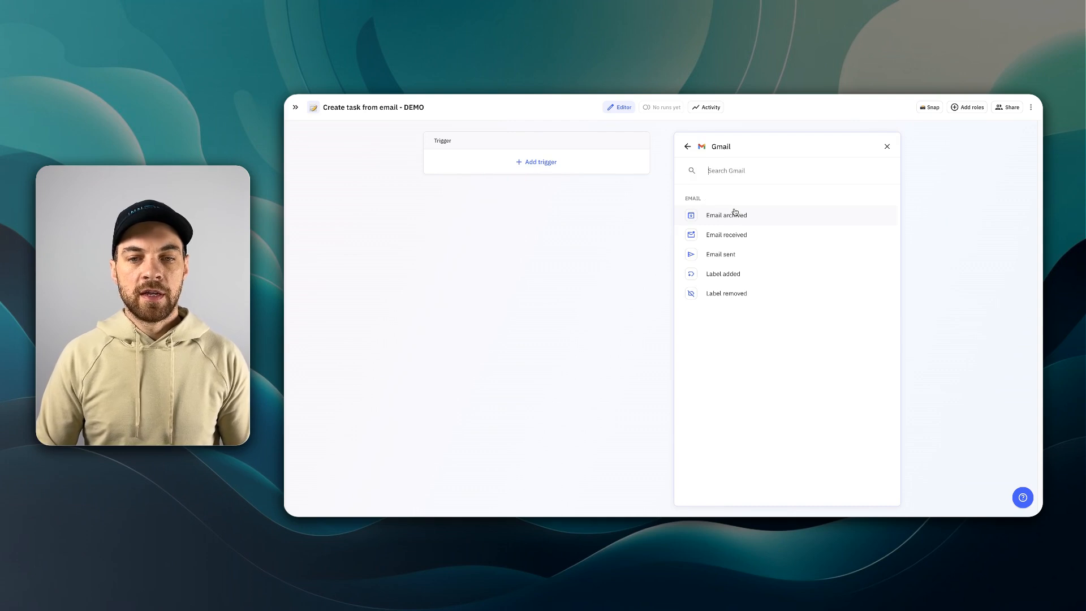
click(735, 279)
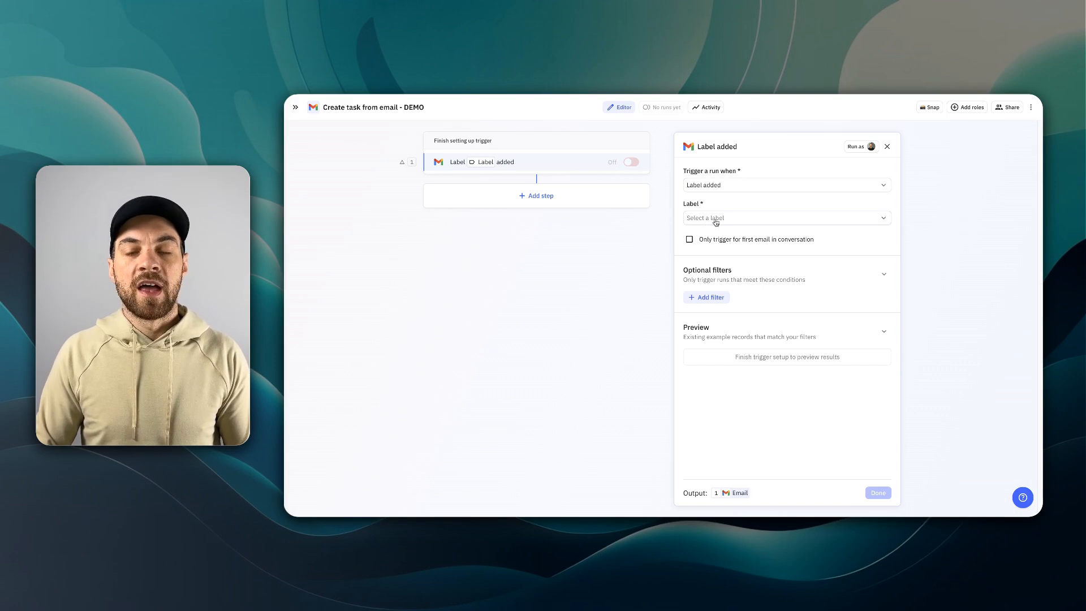
click(717, 219)
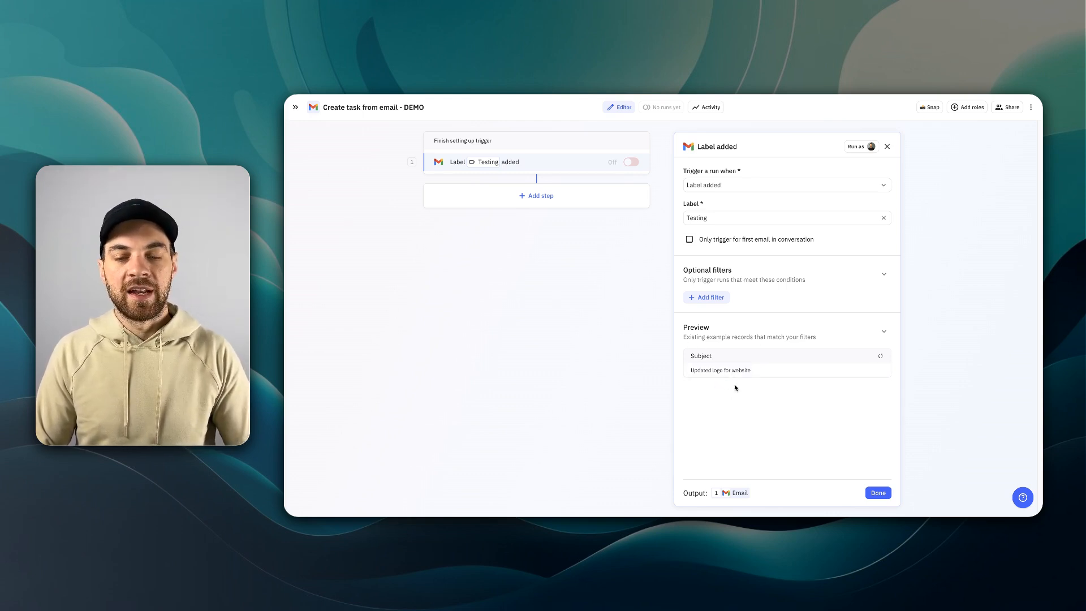
Add a human-in-the-loop Get data input step sent over Slack DM with the message "Create new task - approve details"
click(539, 199)
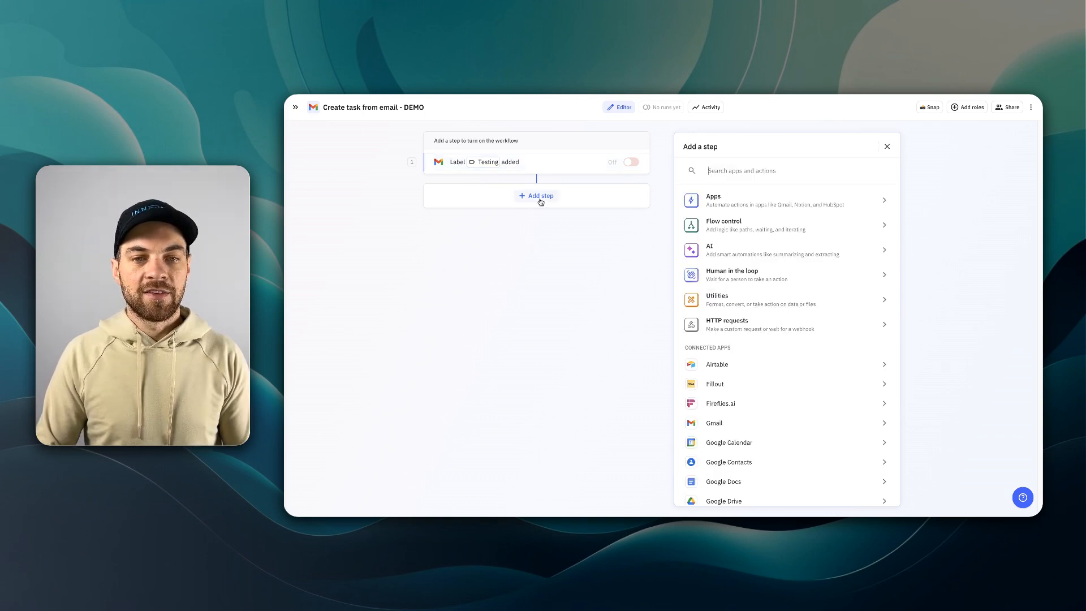
click(730, 280)
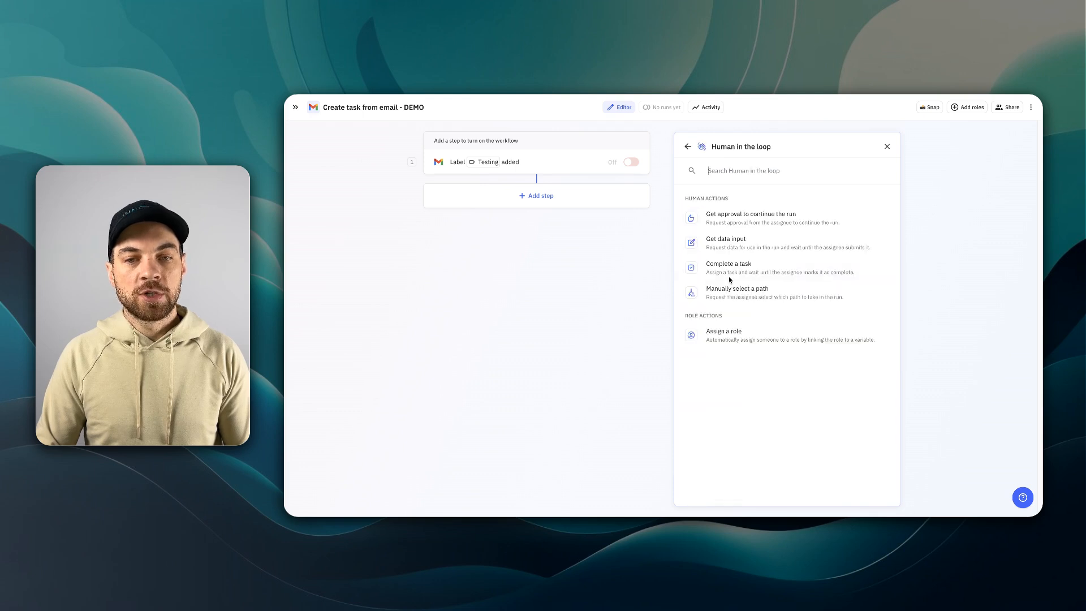
click(732, 248)
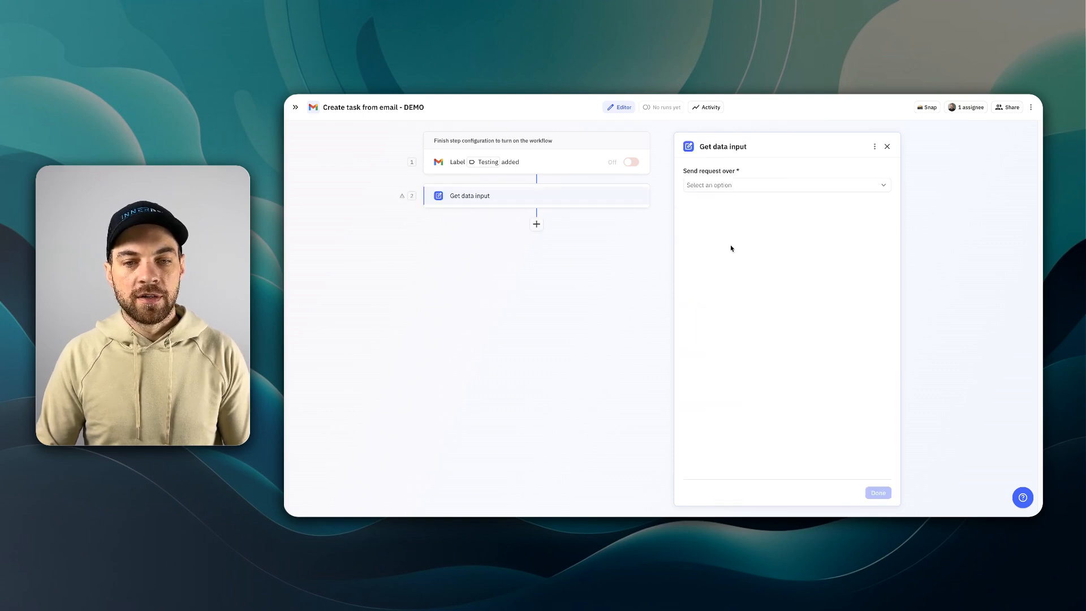
click(719, 191)
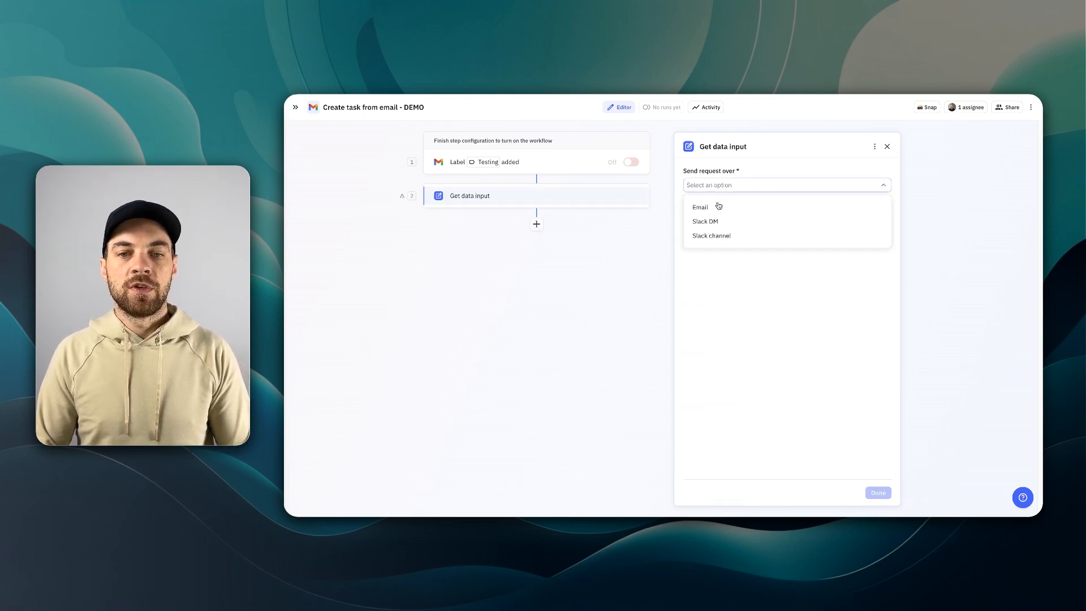
click(737, 222)
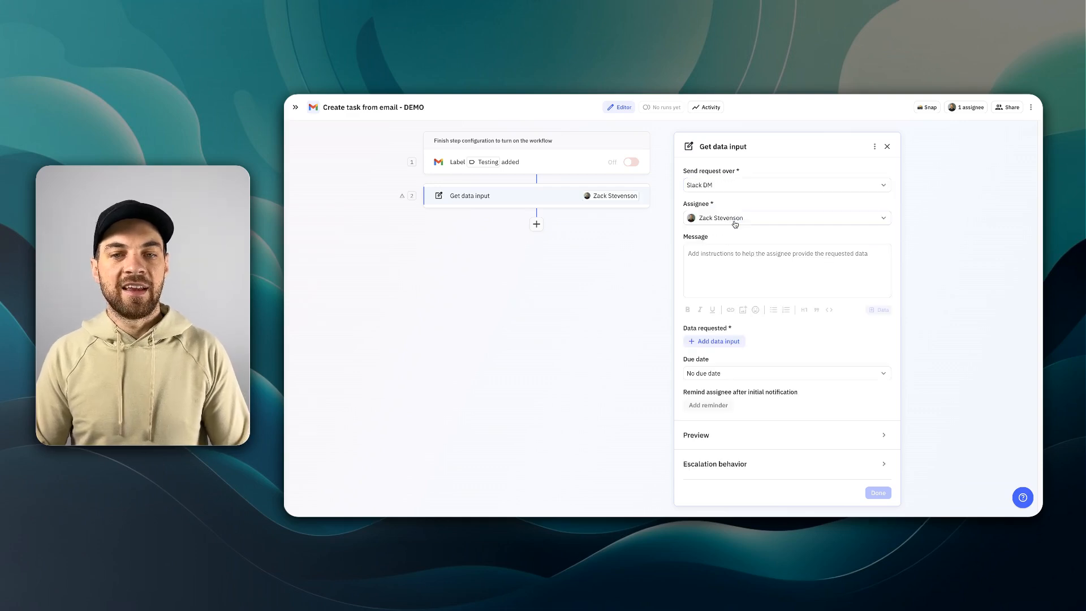
click(729, 263)
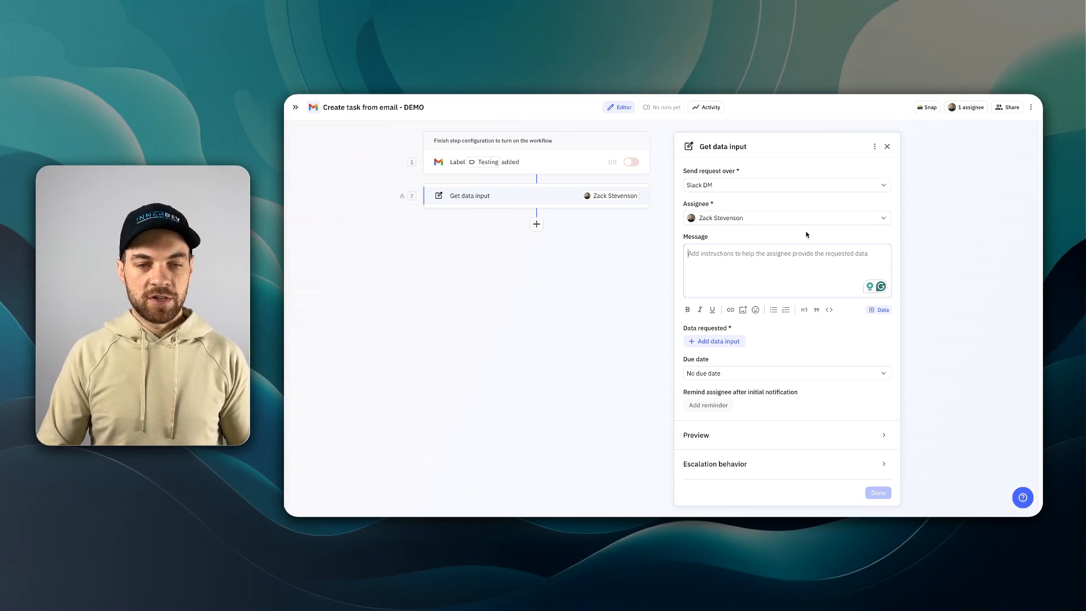
text(Create new task - approve details)
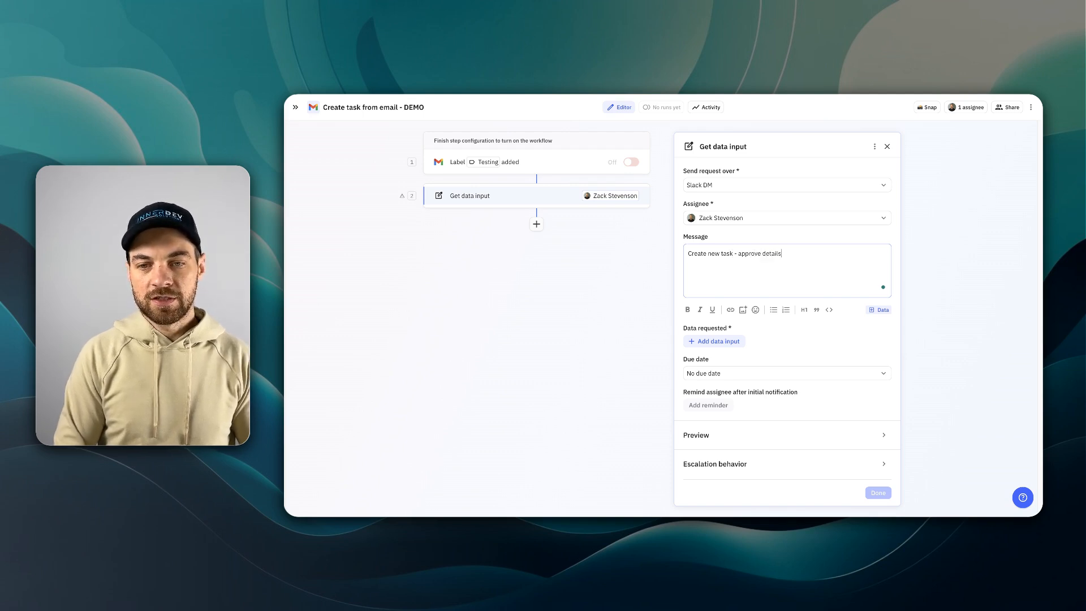
Add a text data input named "Task name" with the email's Subject as default value, and save it
click(720, 342)
click(708, 253)
text(Ts)
text(sk name)
click(735, 260)
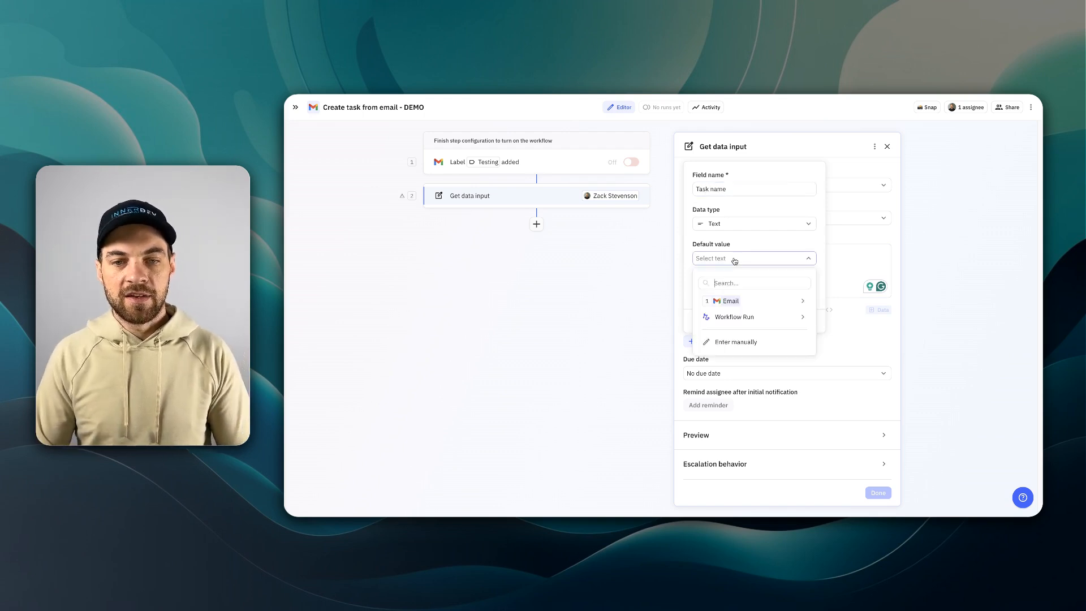
mouse_move(742, 298)
mouse_move(837, 310)
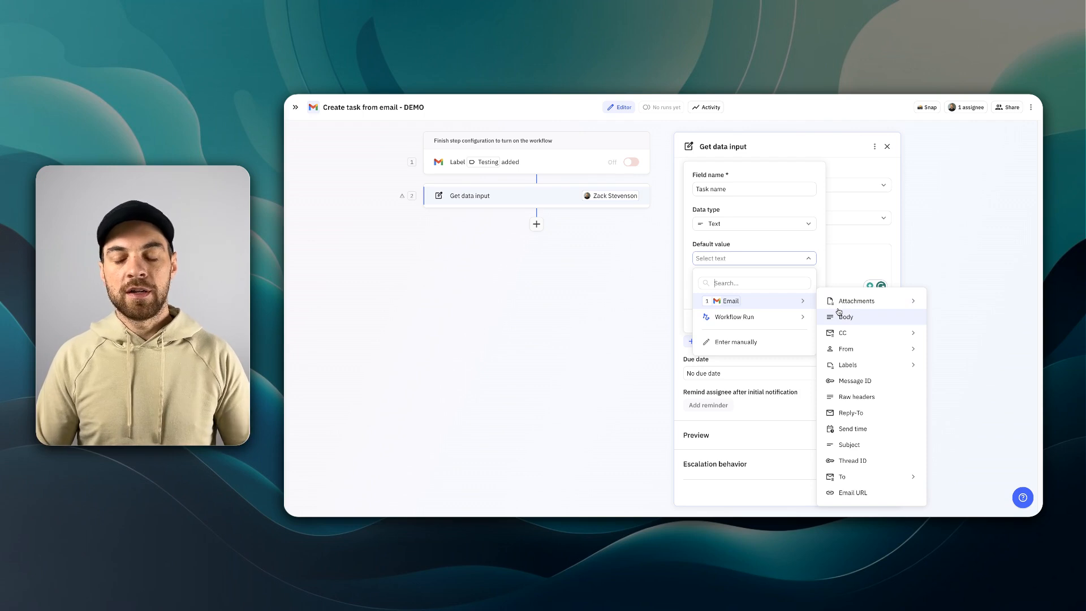
click(857, 445)
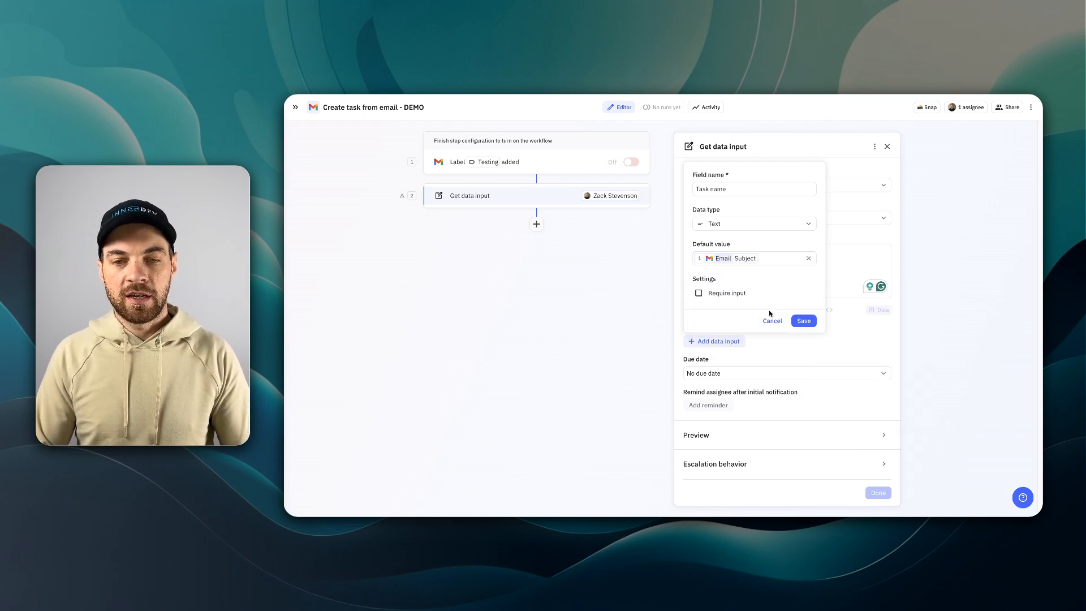
click(805, 322)
Add a multiline text data input named "description" with the email's Body as default value, and save it
click(716, 360)
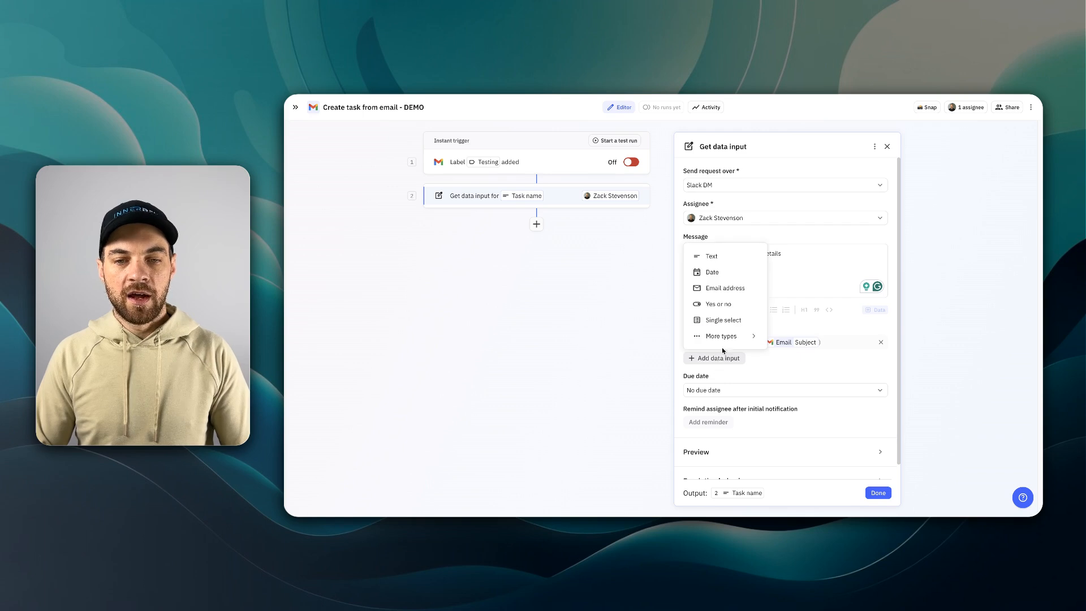
mouse_move(734, 337)
click(828, 306)
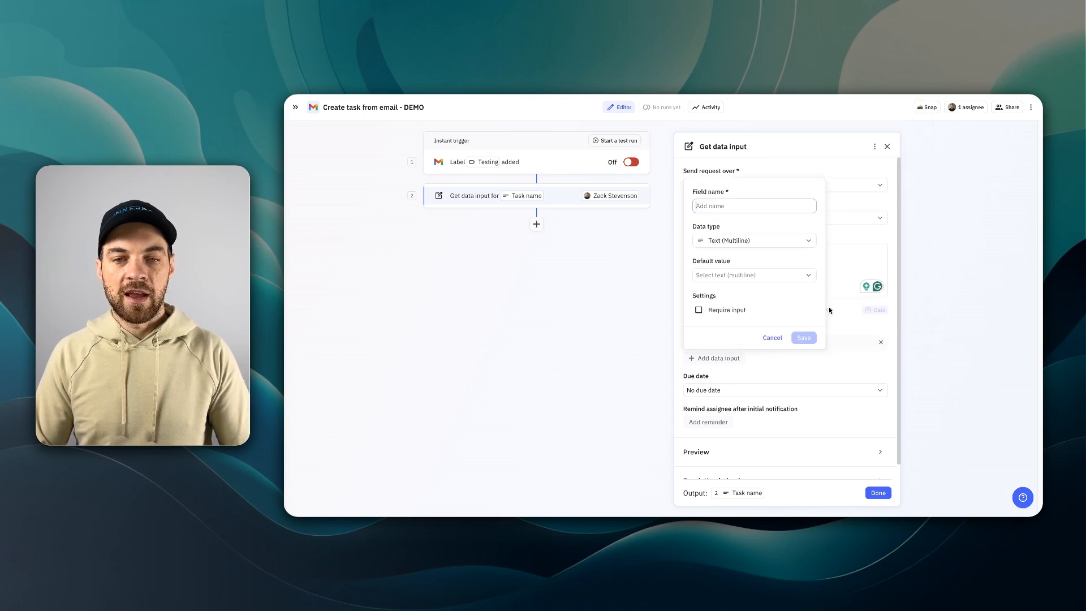
text(description)
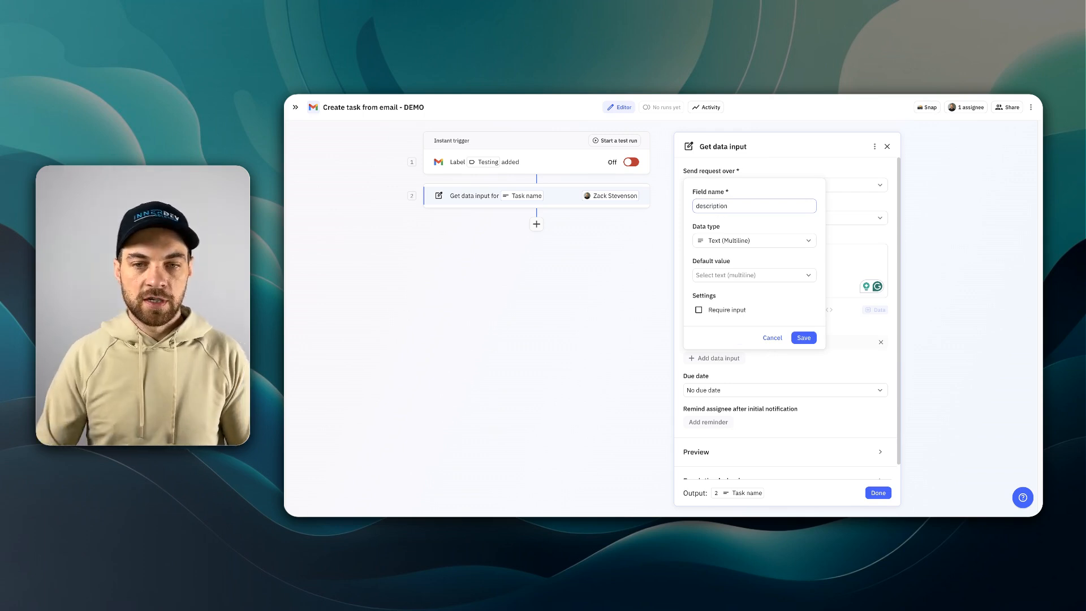
click(764, 276)
mouse_move(758, 316)
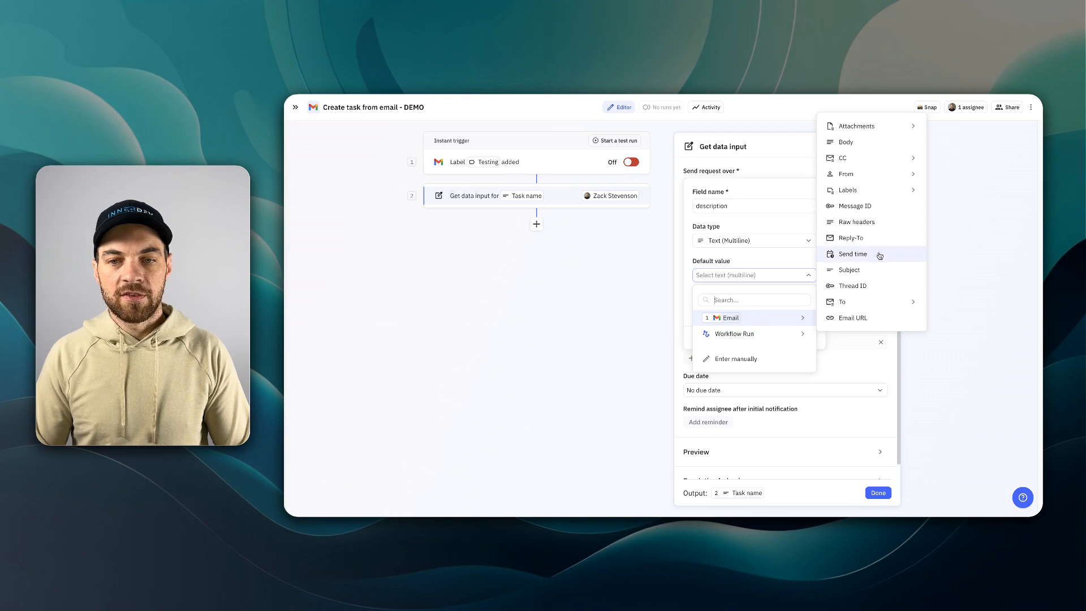
click(845, 142)
click(804, 338)
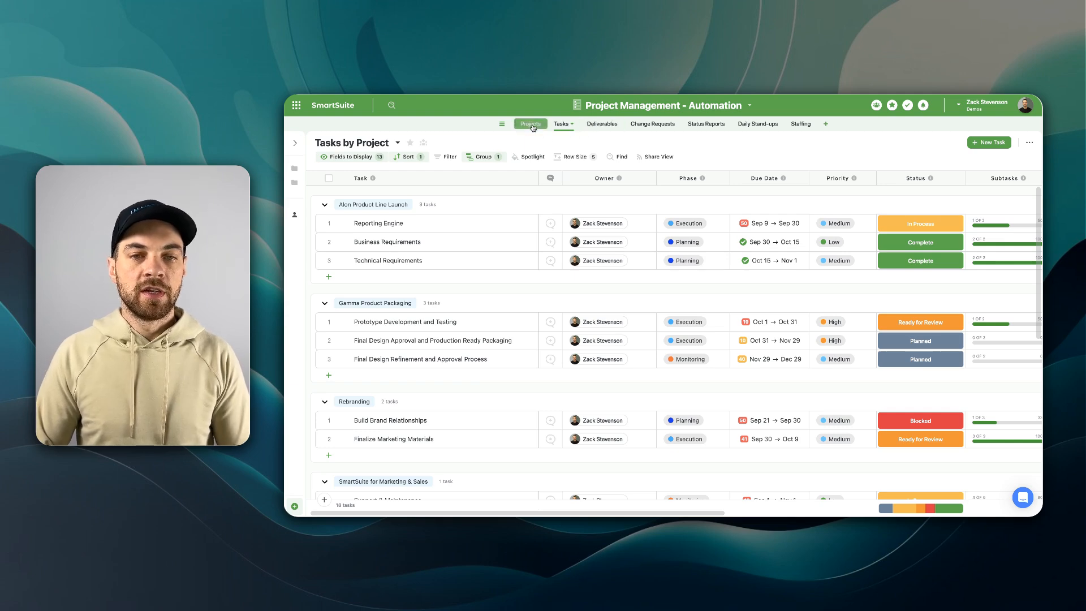
Switch to SmartSuite and look across the columns of the Projects table
click(532, 125)
scroll(873, 214, right, 10)
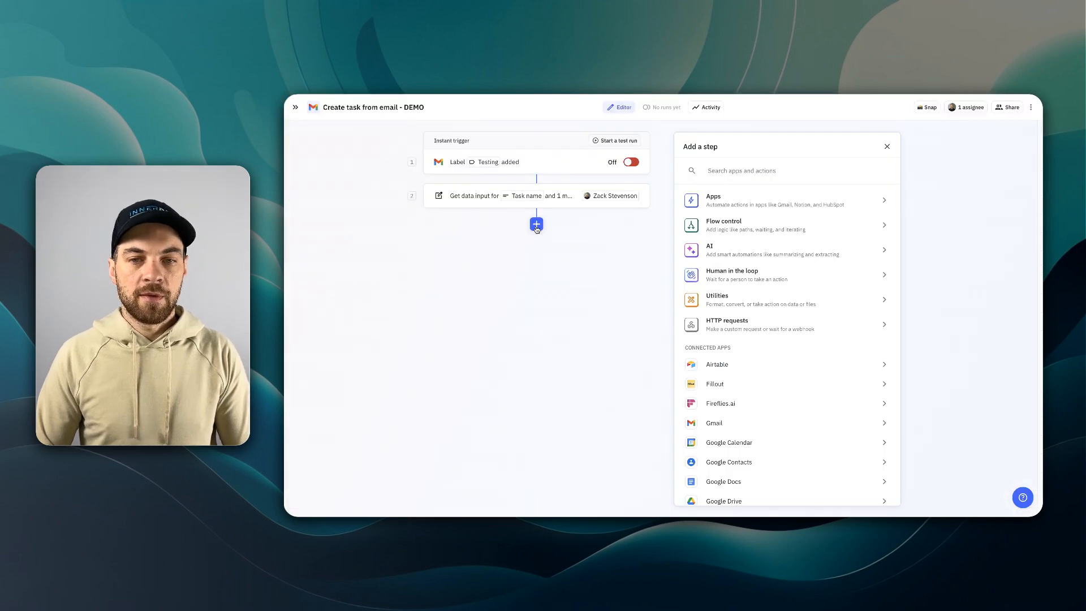
Add a SmartSuite Find record(s) step on the Projects table of Project Management - Automation, returning the first matching record
text(smart)
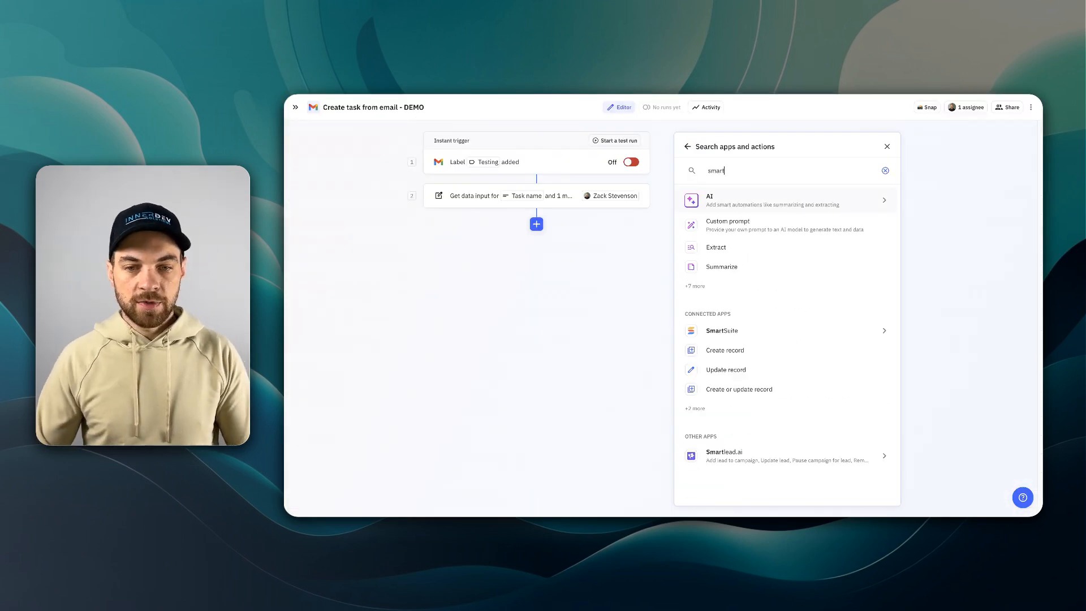
click(716, 334)
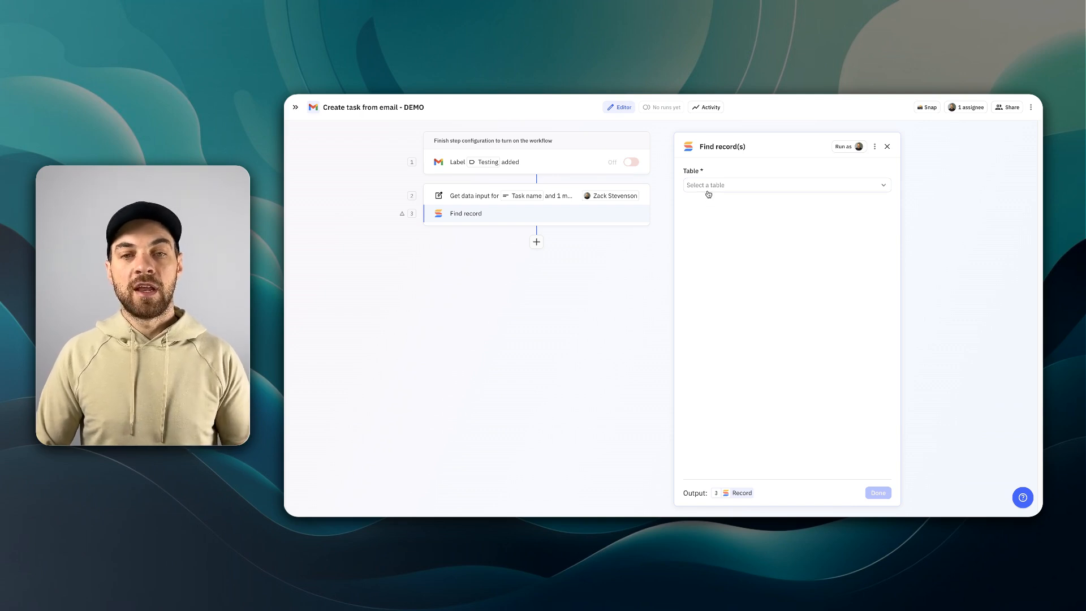
click(708, 186)
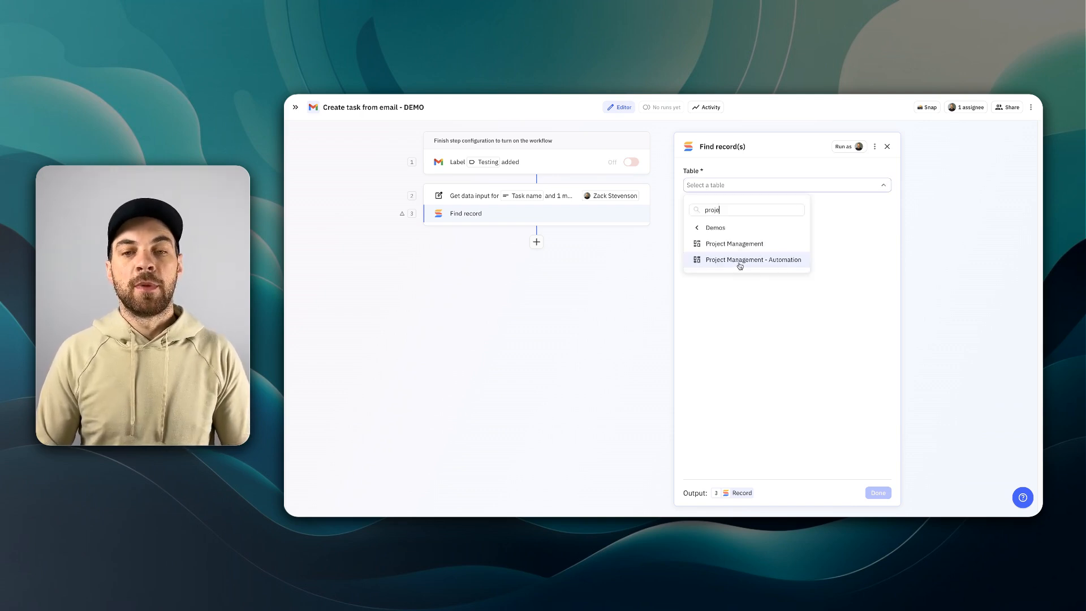
click(763, 261)
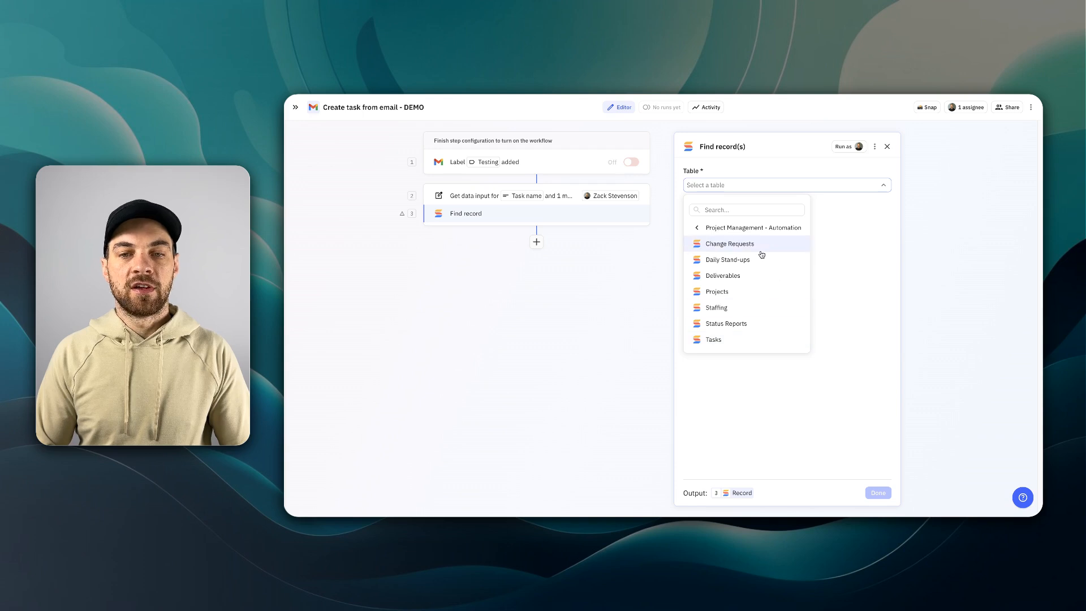
click(716, 292)
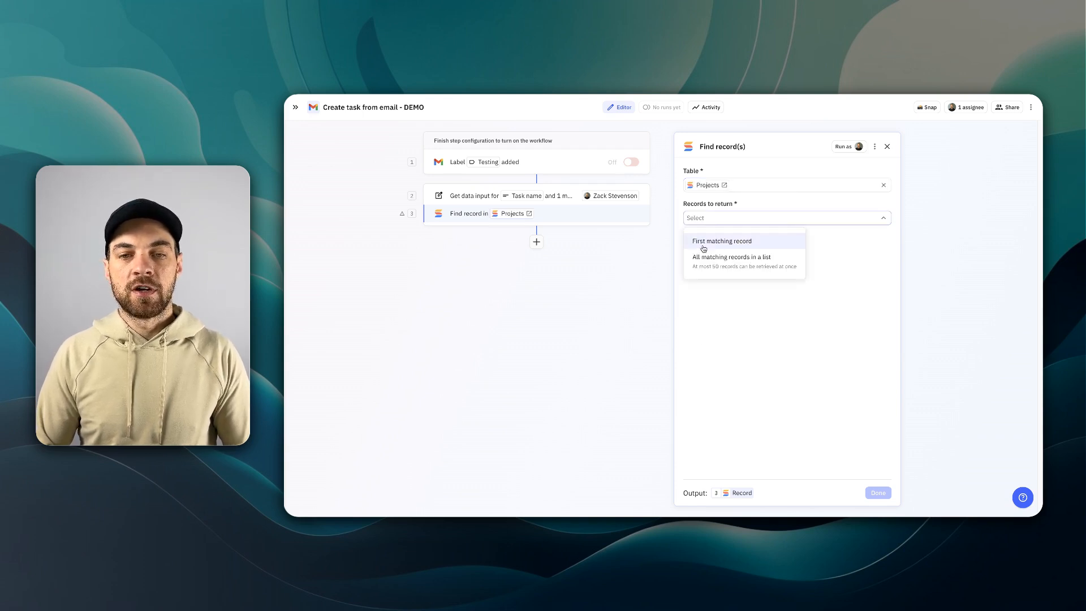
click(714, 249)
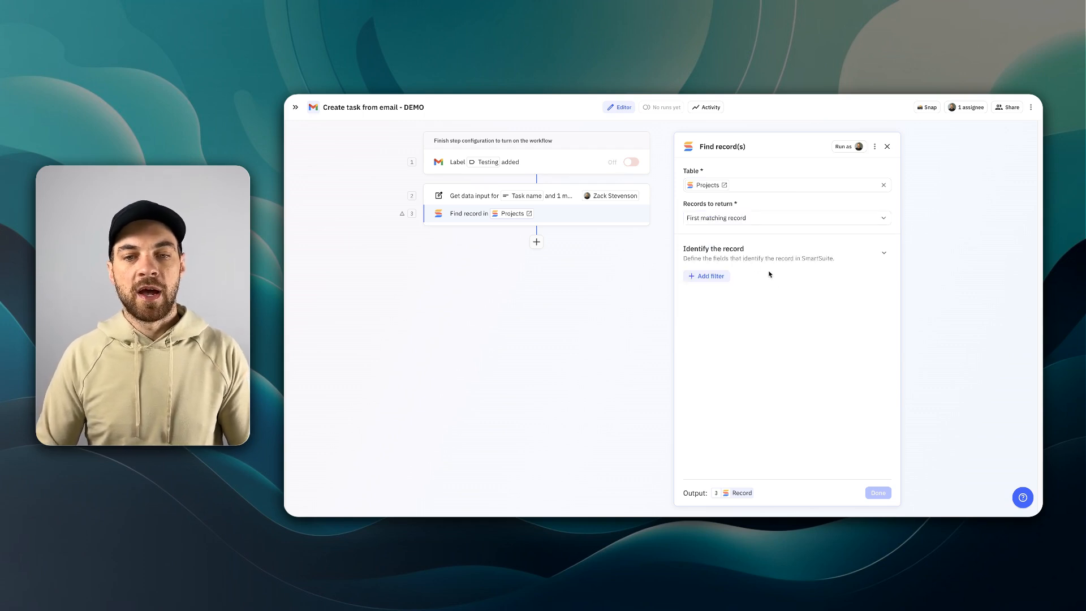
Filter the project lookup so that Project Contacts (Client) has one of the triggering email's From address
click(714, 277)
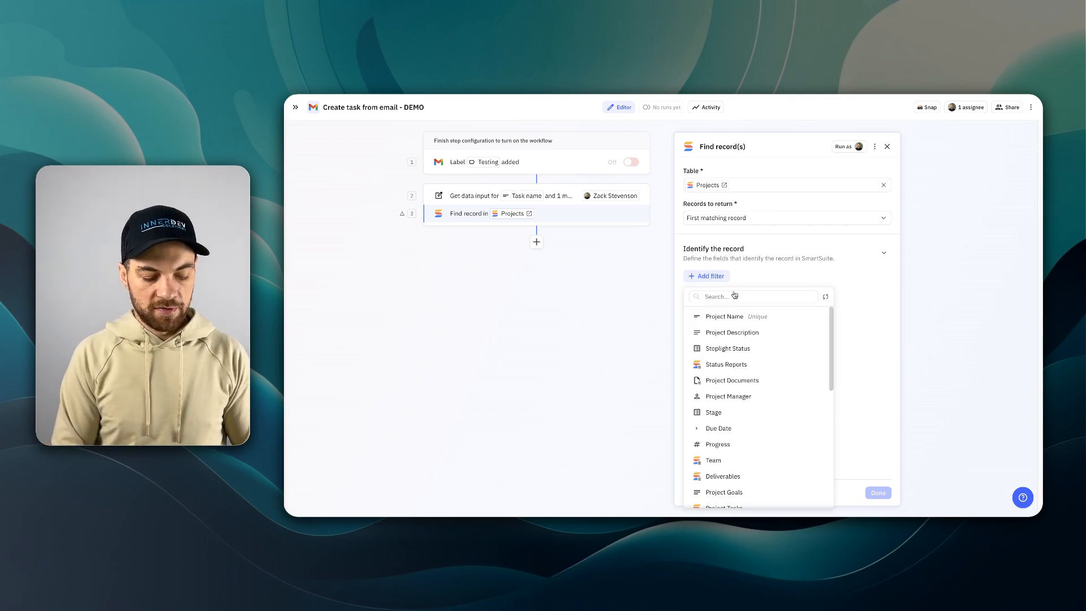
text(client)
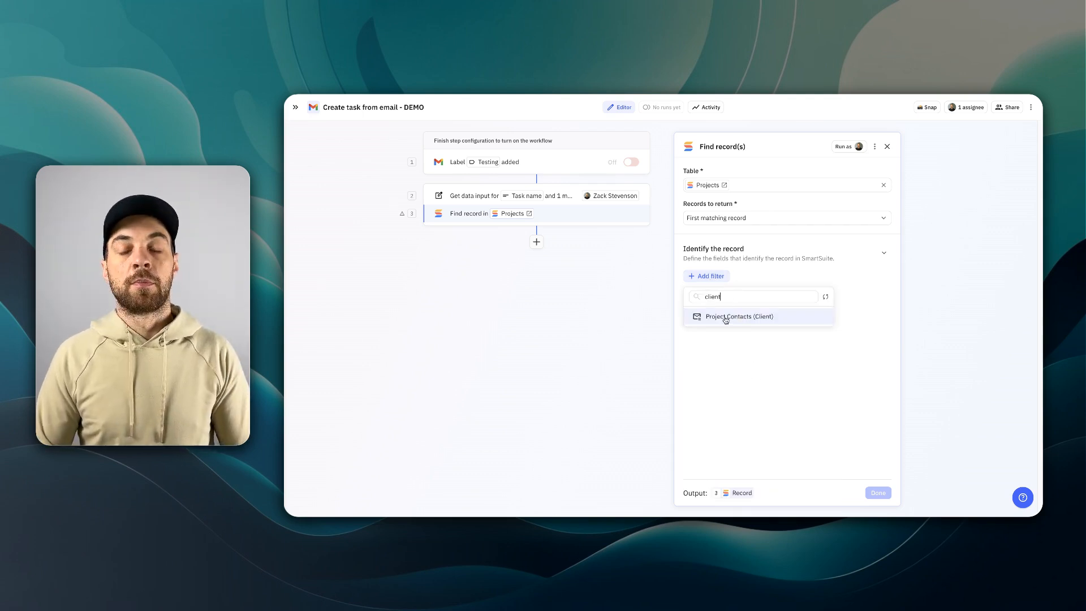
click(726, 320)
click(718, 313)
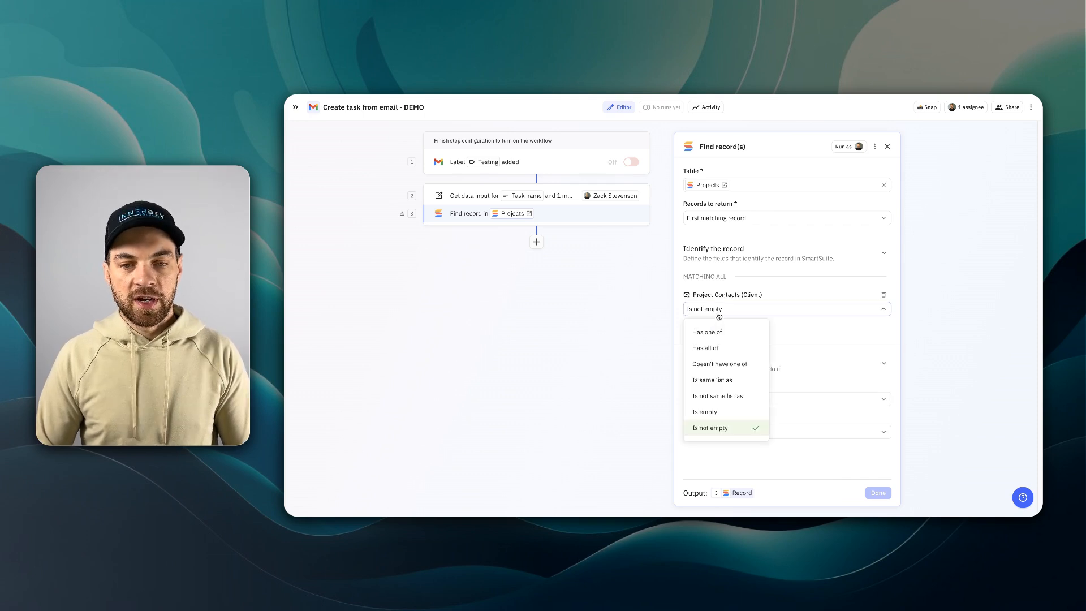
click(724, 339)
click(754, 310)
mouse_move(785, 376)
mouse_move(777, 351)
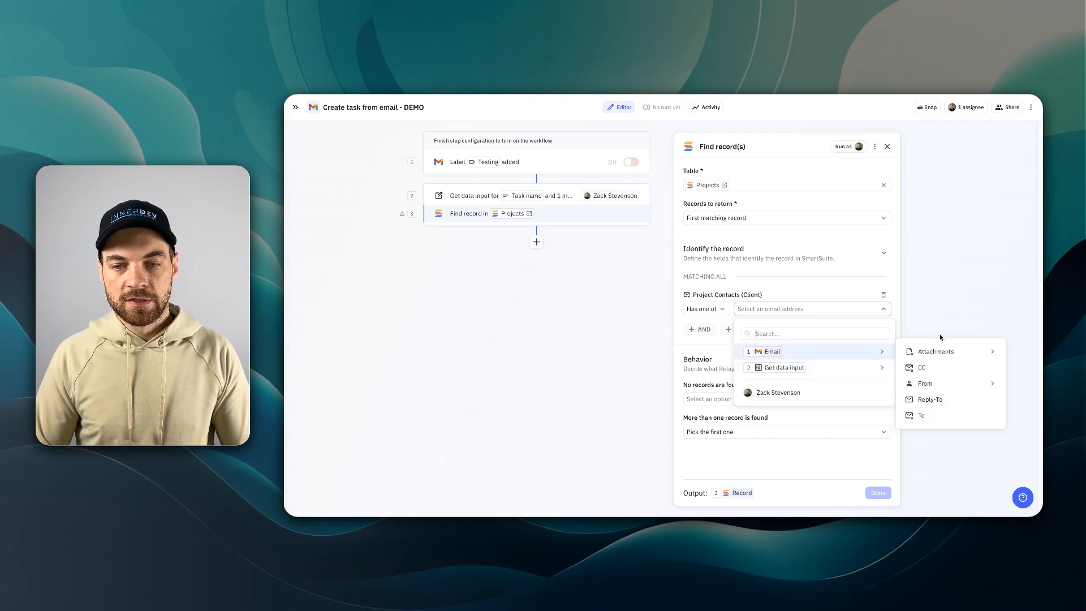
mouse_move(922, 383)
click(854, 389)
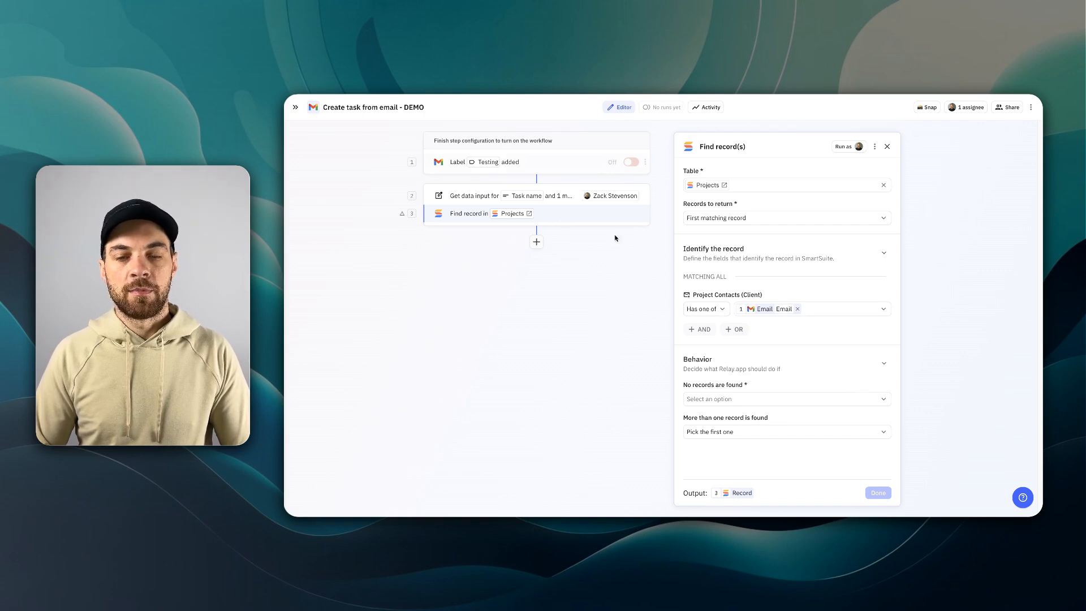
Set the project lookup to continue when no records are found
mouse_move(779, 309)
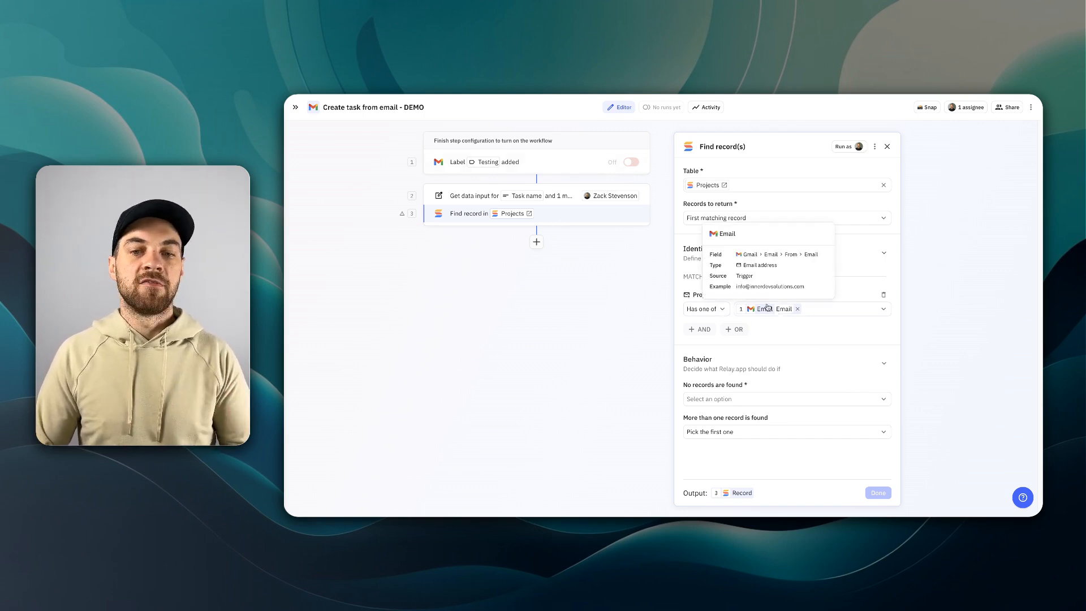
click(736, 398)
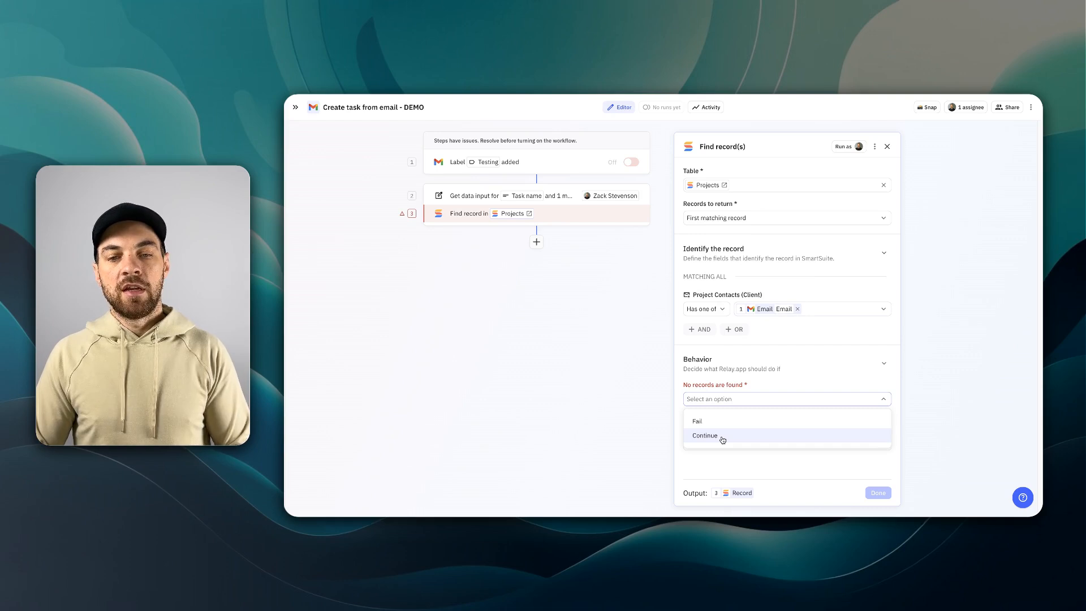
click(723, 439)
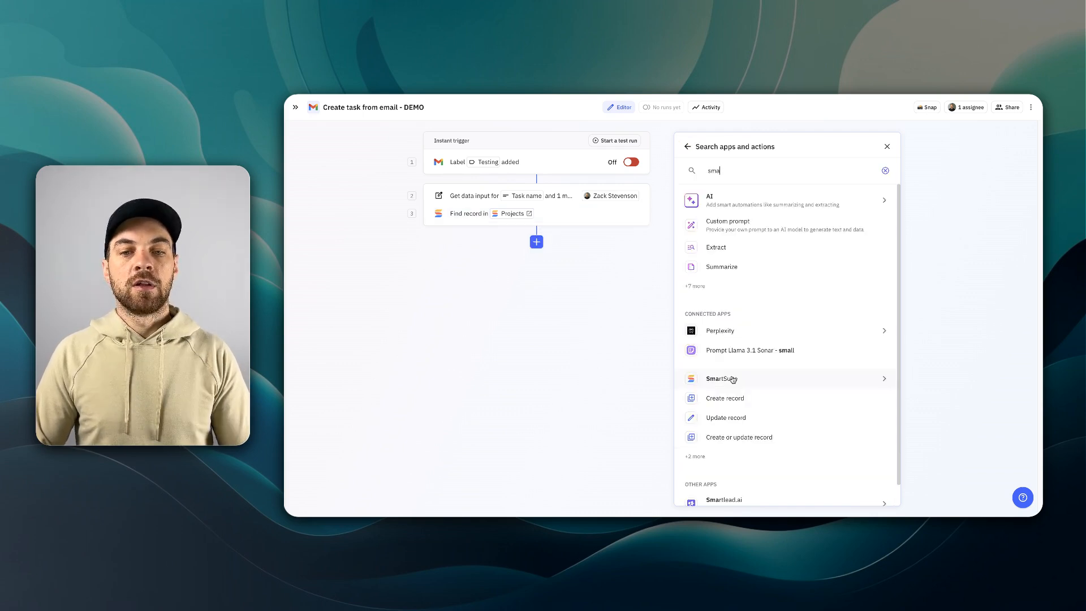
Add a SmartSuite Create record step for the Tasks table of Project Management - Automation
click(733, 377)
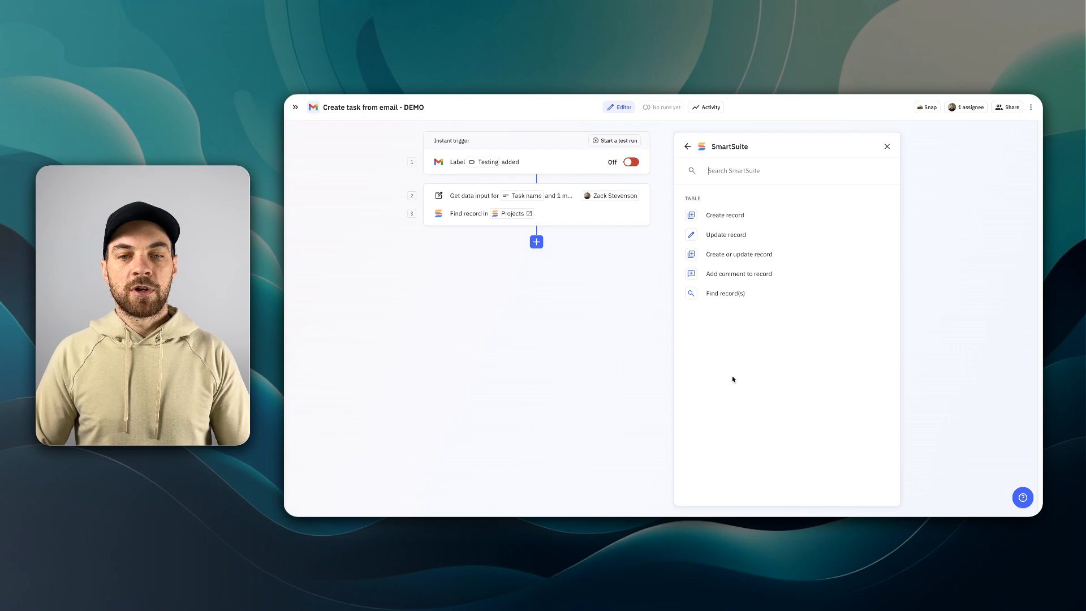
click(724, 215)
click(734, 187)
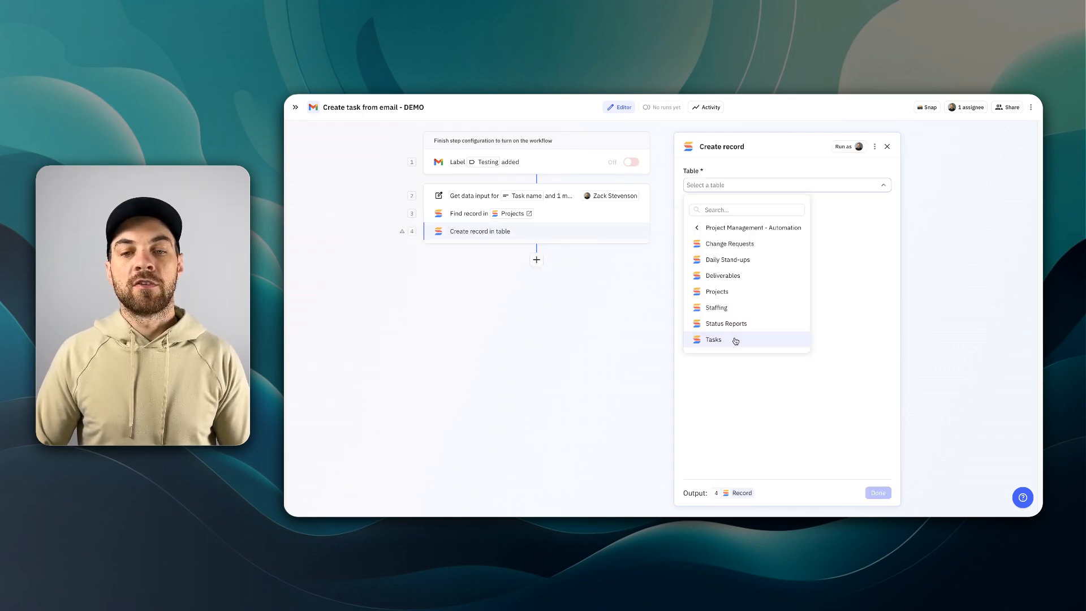
click(735, 340)
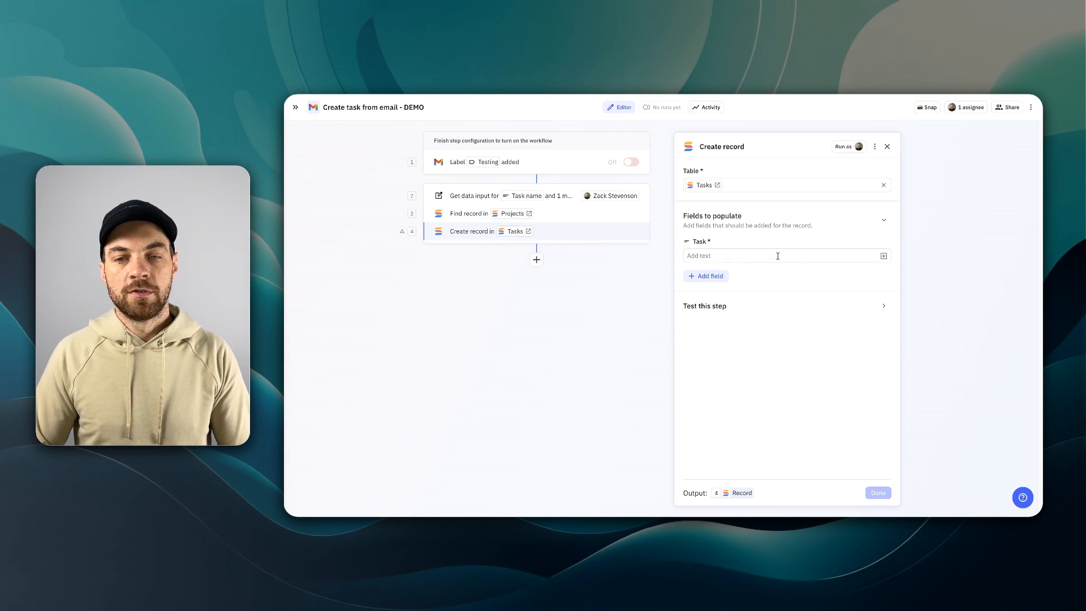
Map the Task field to the Task name input and the added Description & Notes field to the description input
click(884, 257)
mouse_move(802, 315)
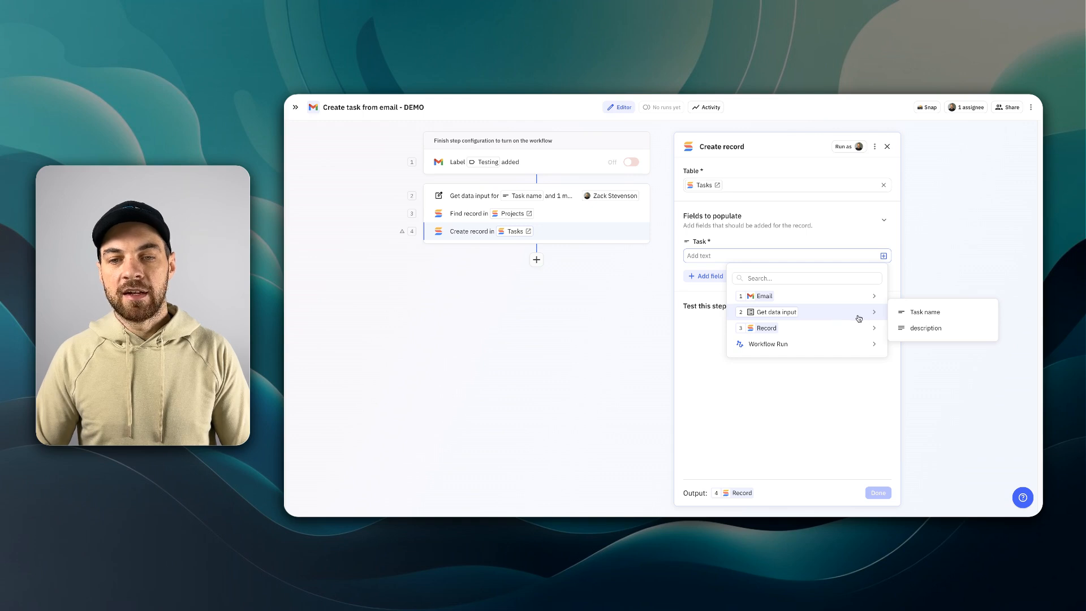
click(916, 316)
click(708, 277)
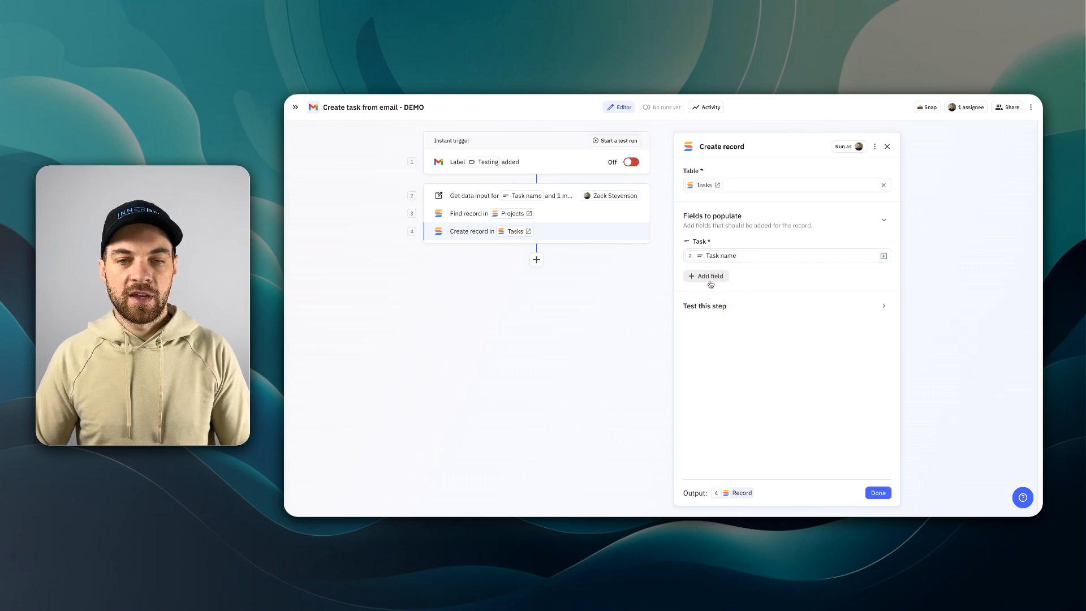
click(743, 324)
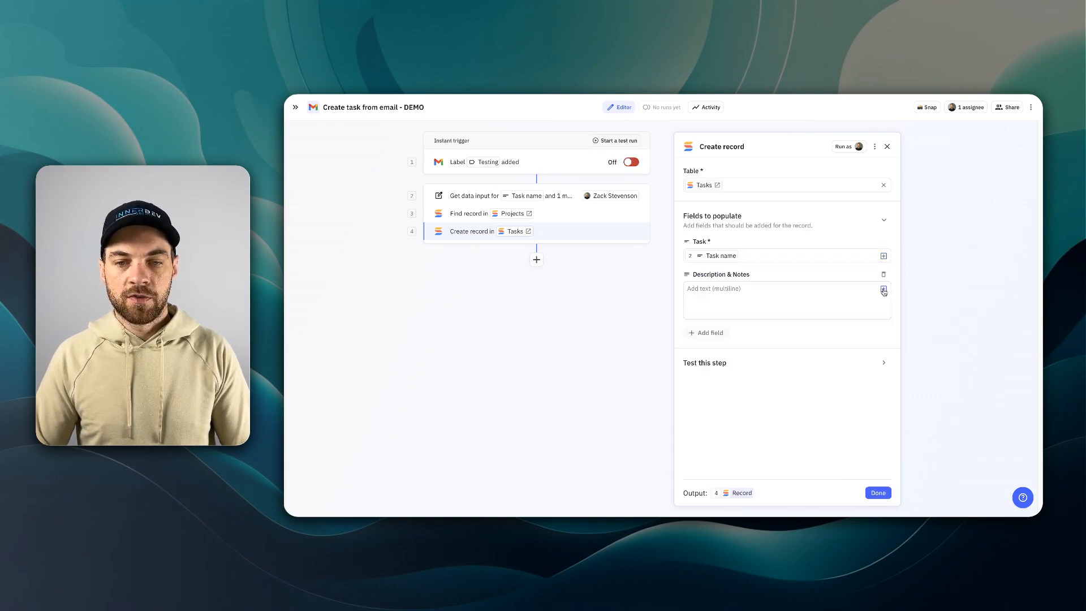
click(883, 289)
mouse_move(813, 345)
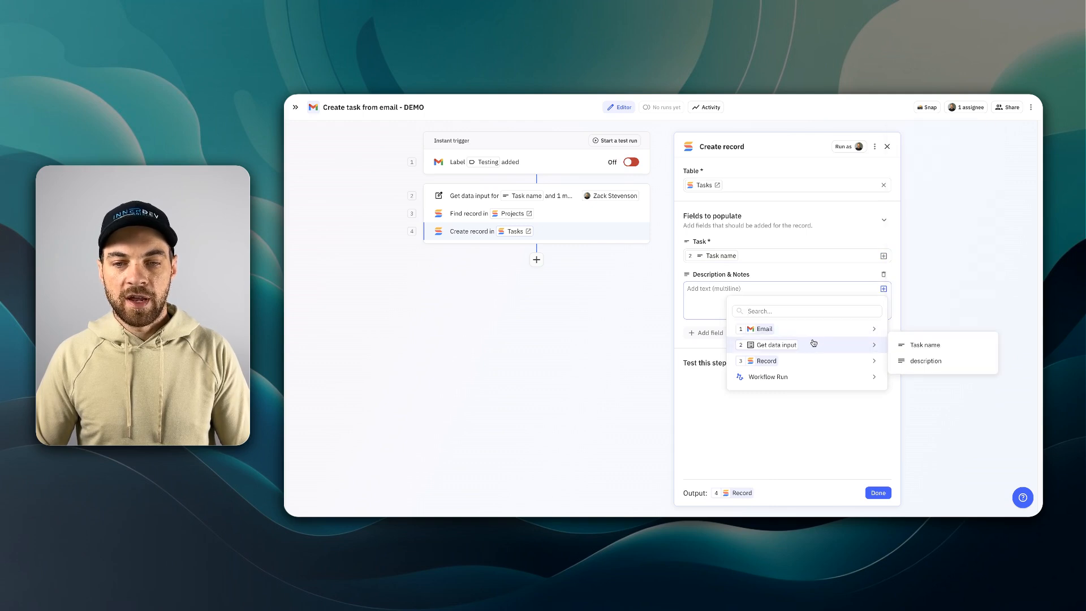
click(913, 362)
Add the Project field to the new task and link it to the record found in step 3
click(707, 332)
scroll(759, 381, down, 1)
scroll(759, 381, down, 1)
click(732, 428)
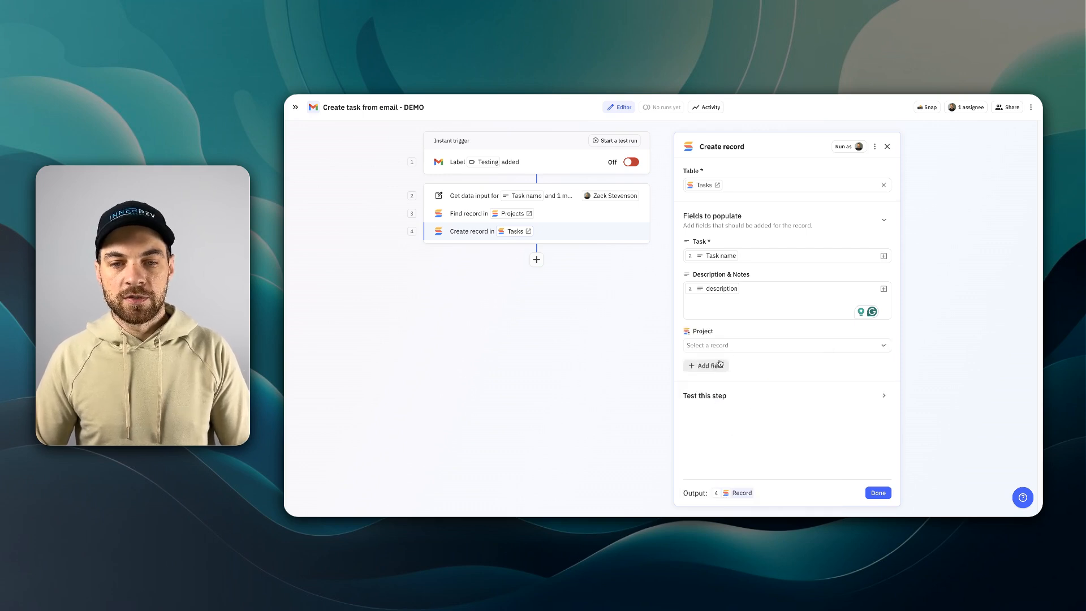
click(744, 347)
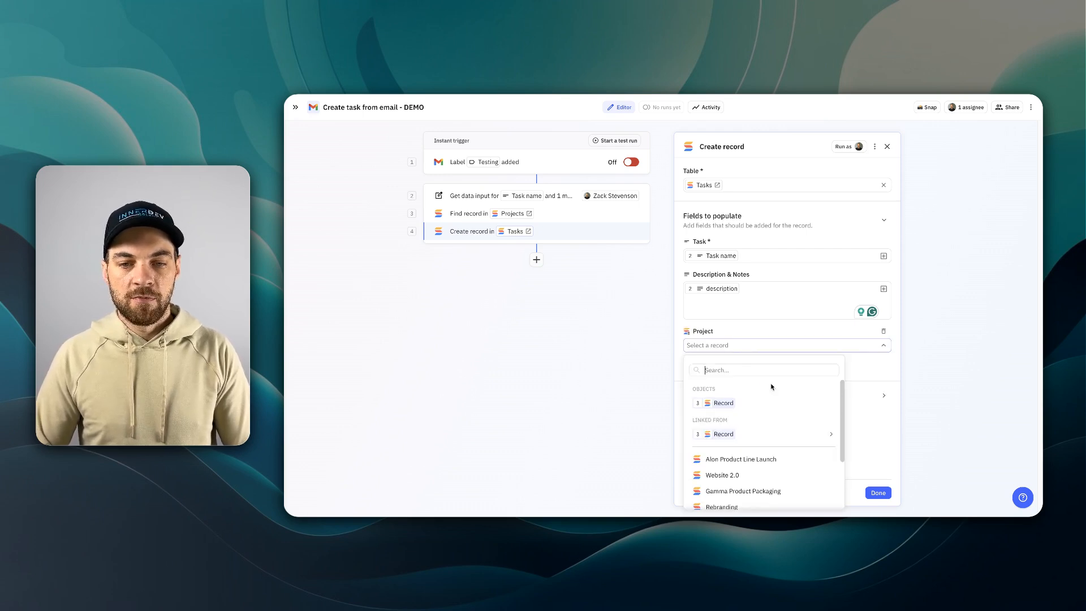
scroll(771, 384, down, 1)
click(723, 394)
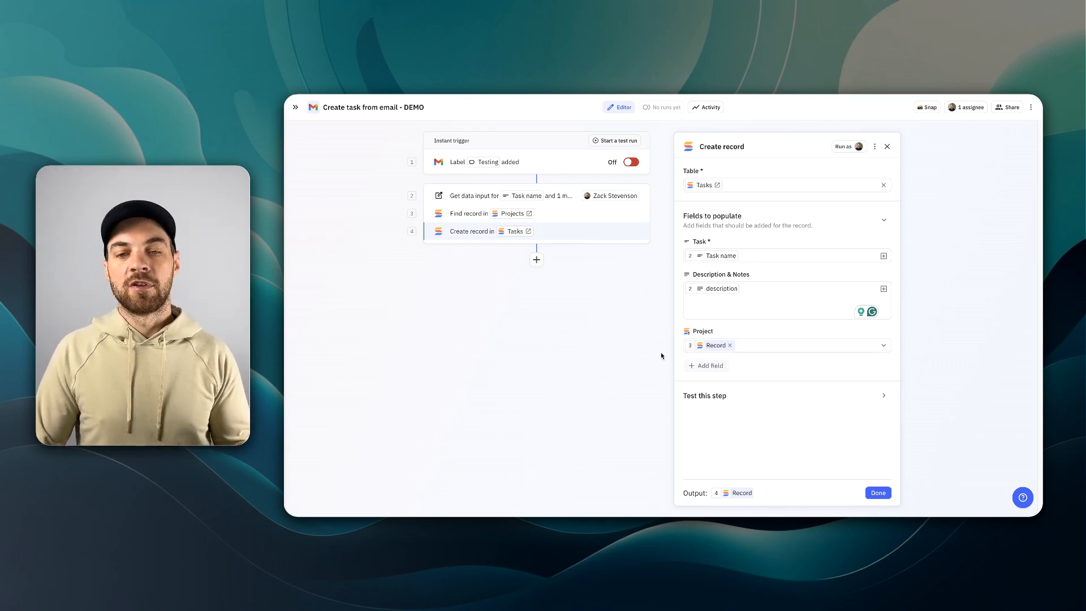
Add a Slack Send message step that goes as a DM to the workflow owner
click(537, 262)
text(slack)
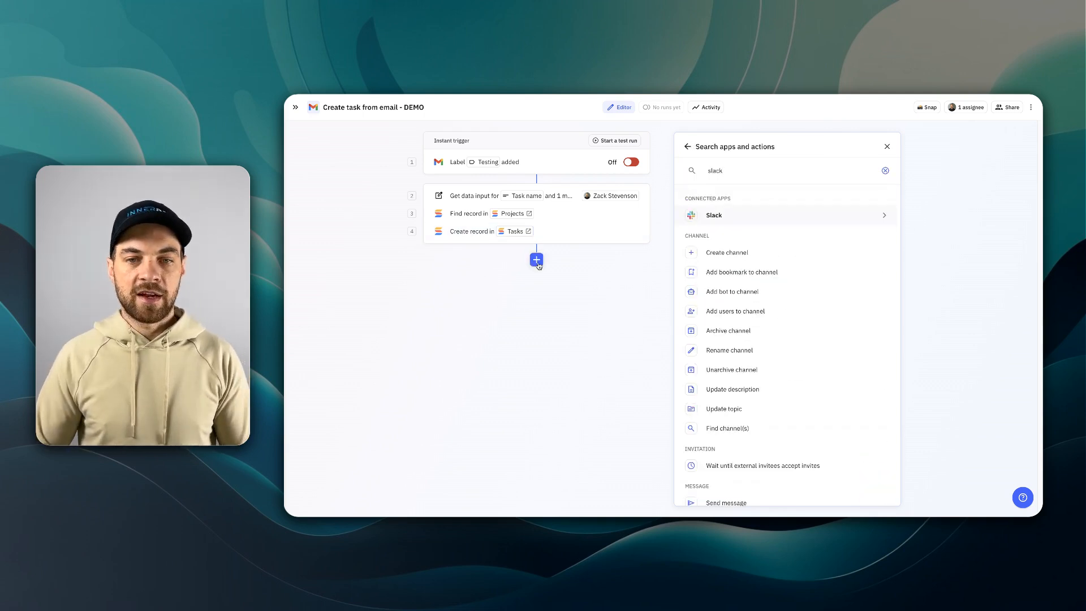
click(705, 216)
click(749, 469)
click(714, 218)
click(702, 254)
click(776, 222)
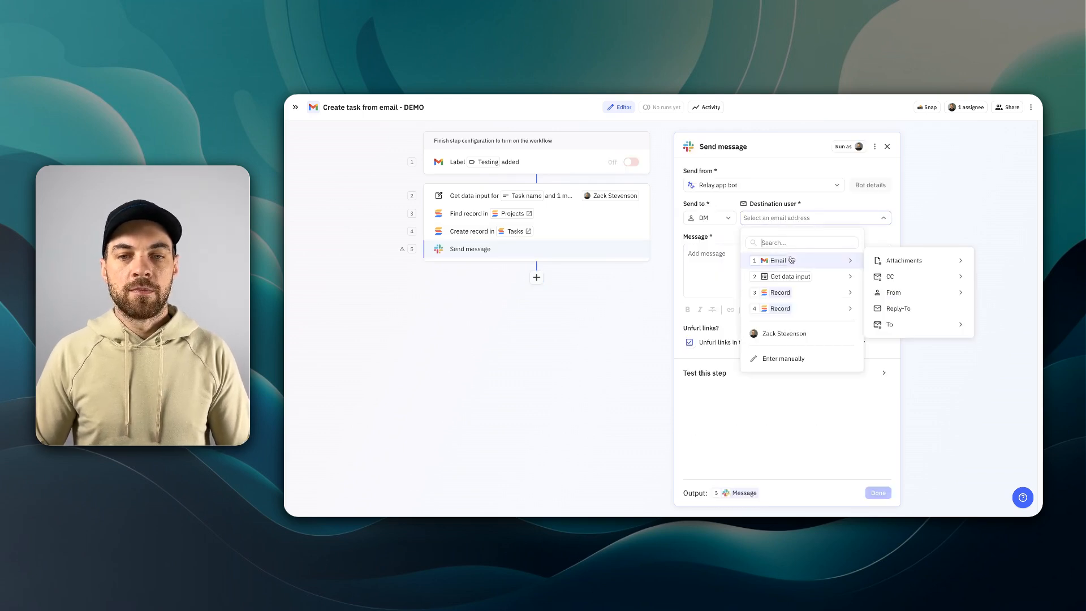
click(785, 338)
Compose the Slack message "Review new task" with the created task's Record URL, turn off link unfurling, and save the step
text(Review new t)
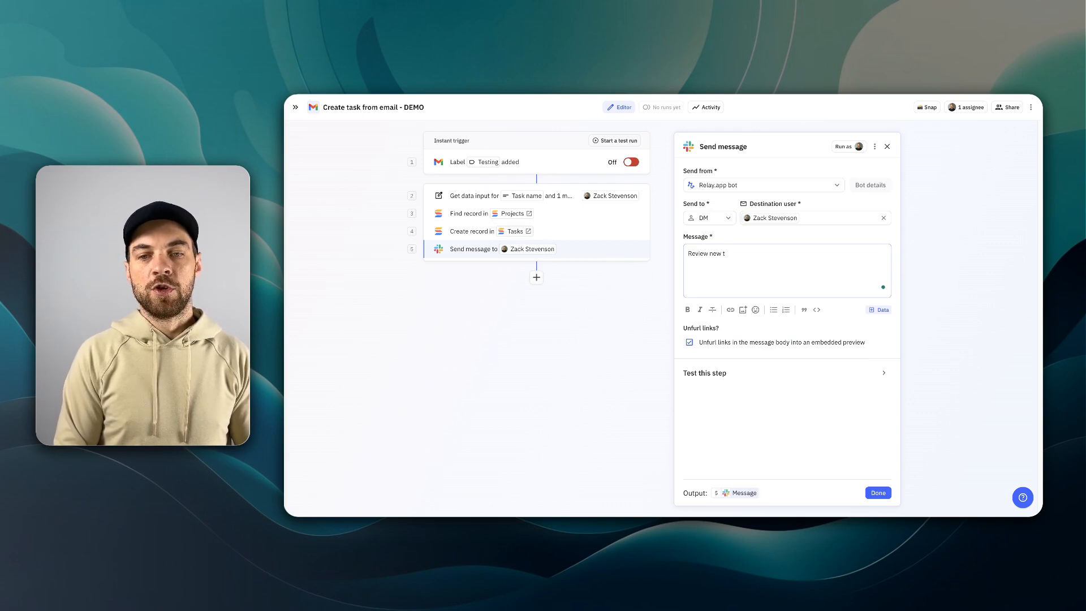
text(ask)
click(878, 310)
mouse_move(822, 401)
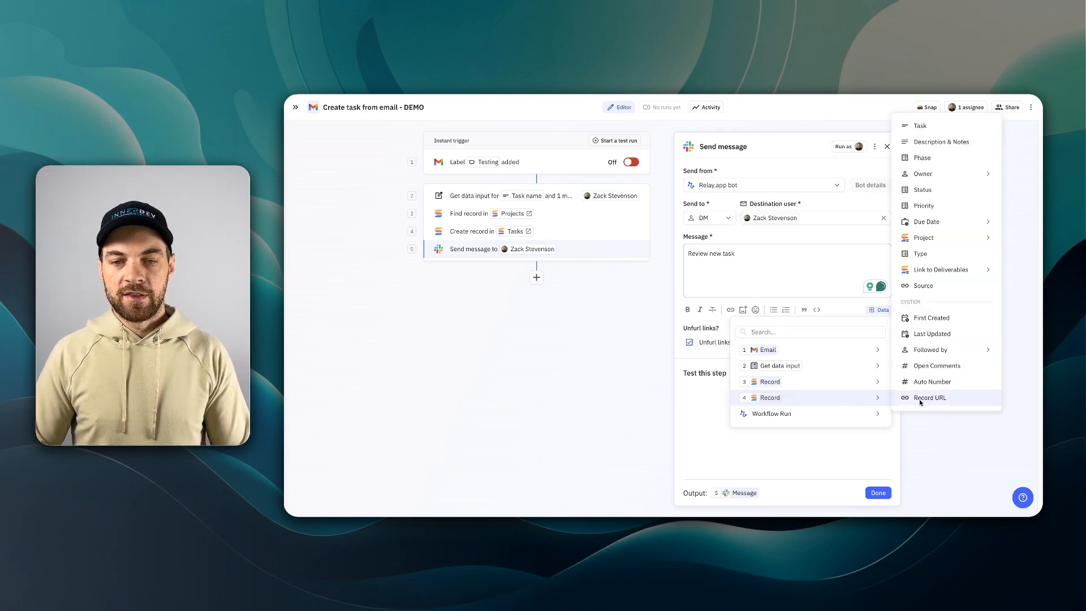
click(920, 398)
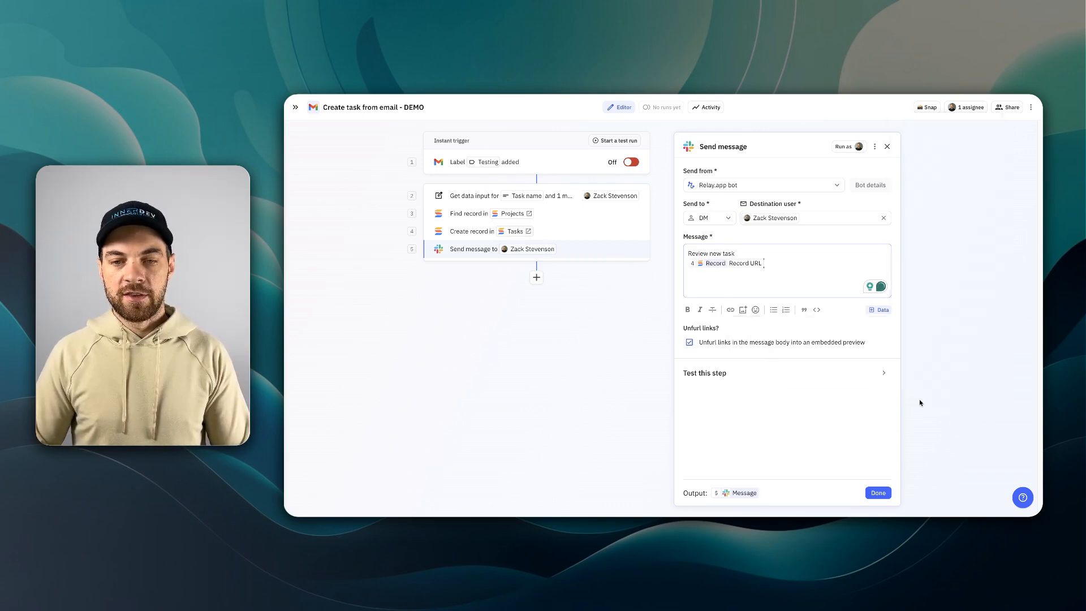
click(689, 342)
click(879, 492)
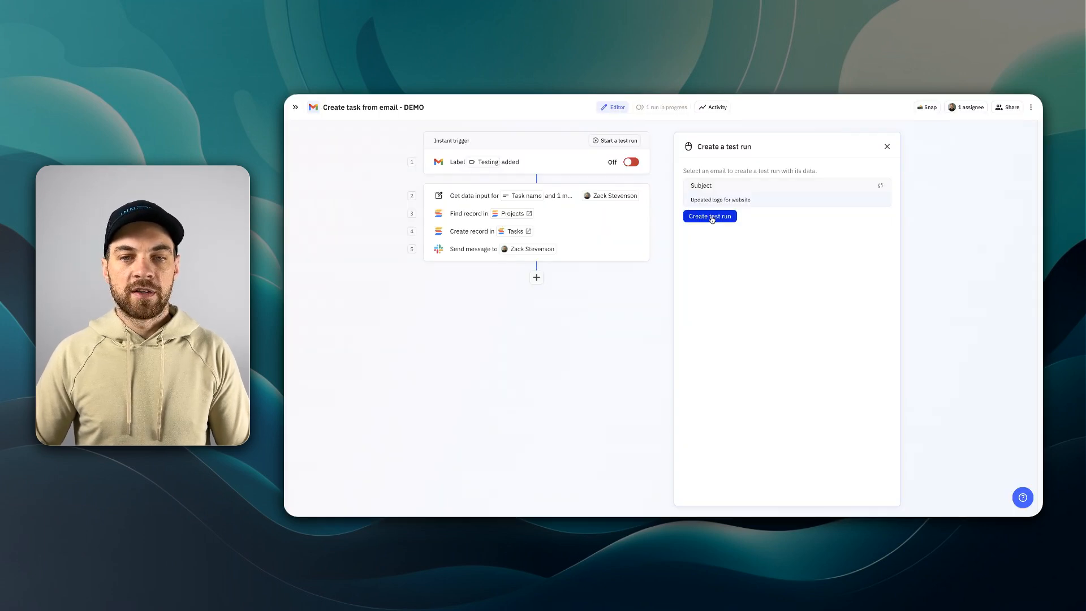
Create a test run from the "Updated logo for website" email and start it
click(710, 216)
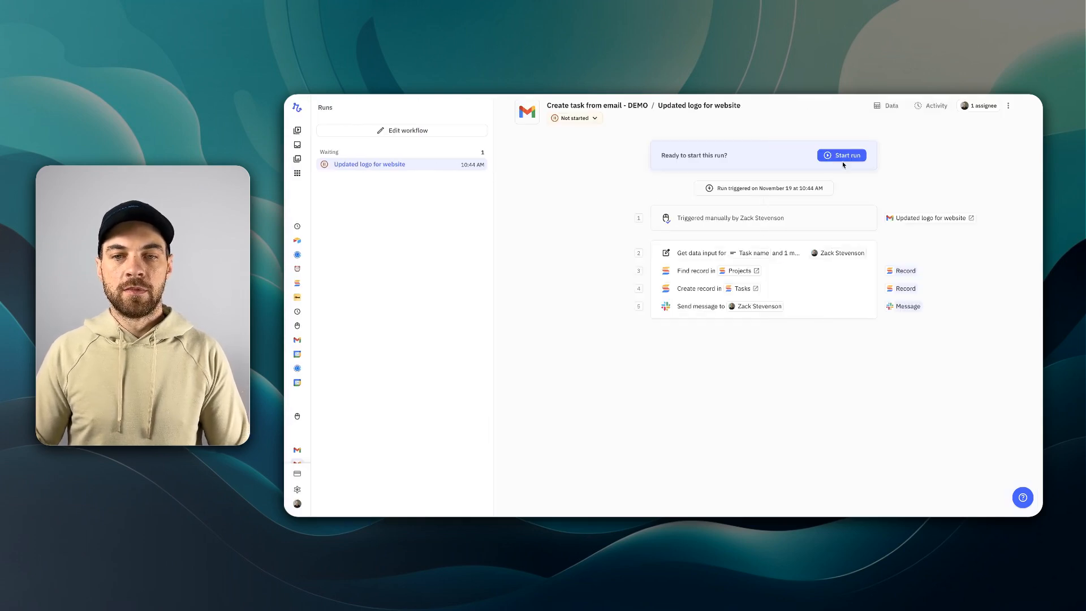
click(842, 156)
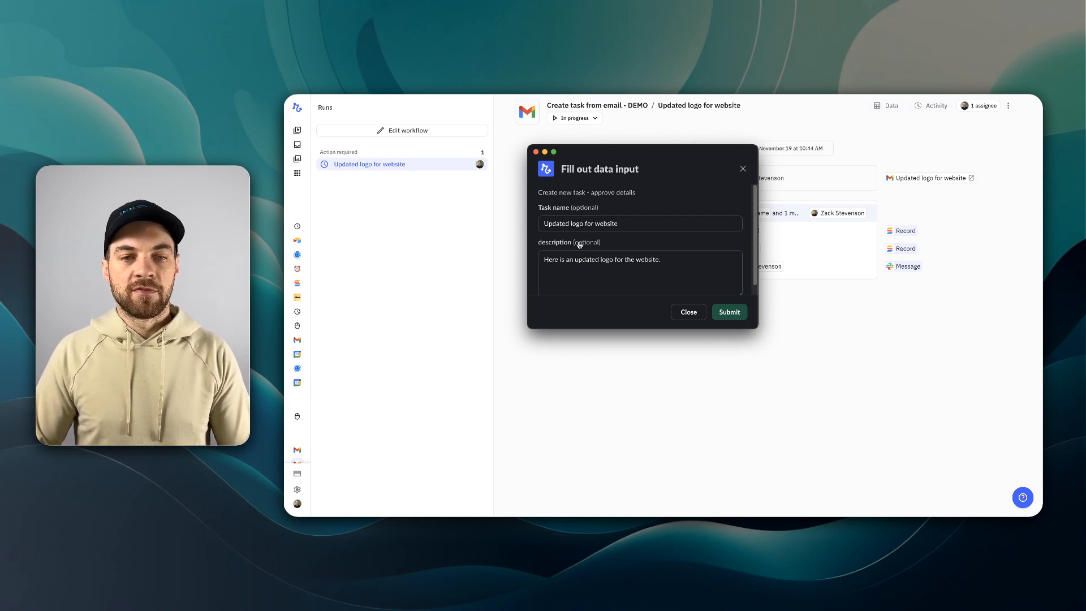
Review the proposed task name and description in the run's data input form and submit it for approval
click(625, 224)
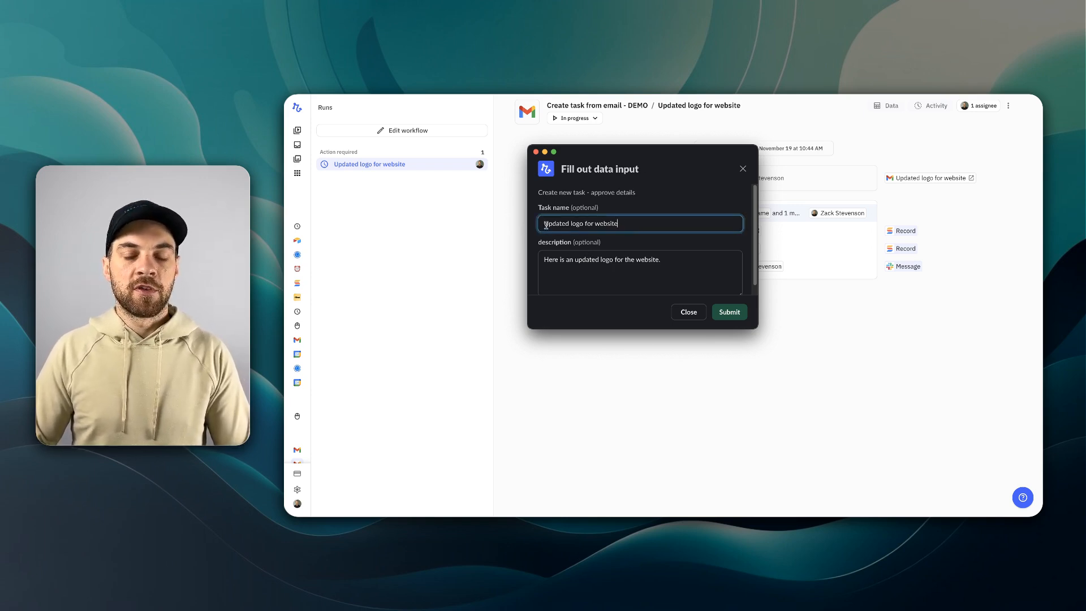
click(598, 274)
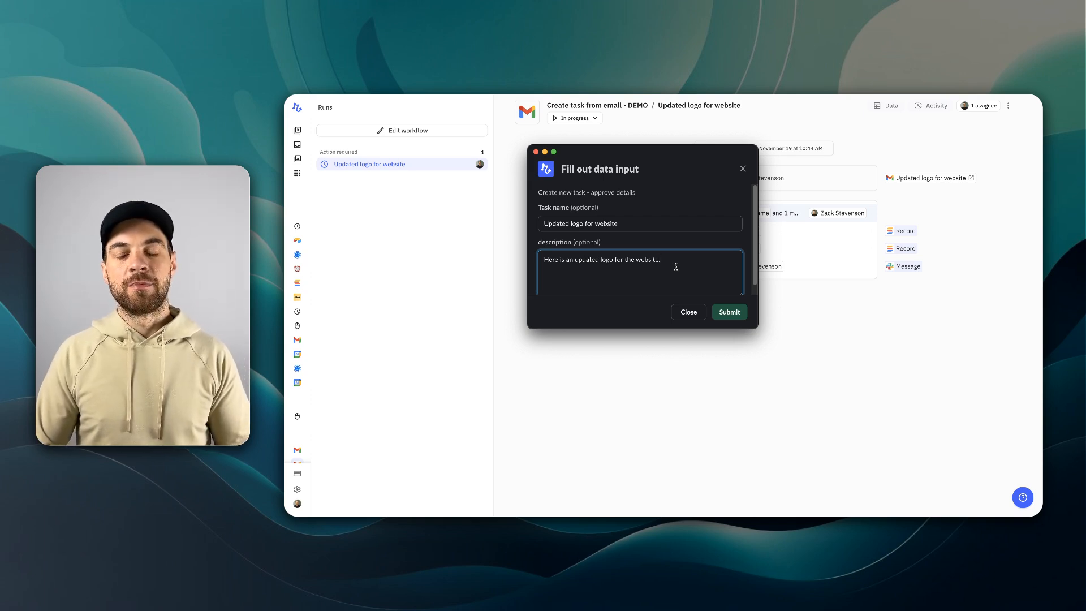
drag(662, 260, 544, 260)
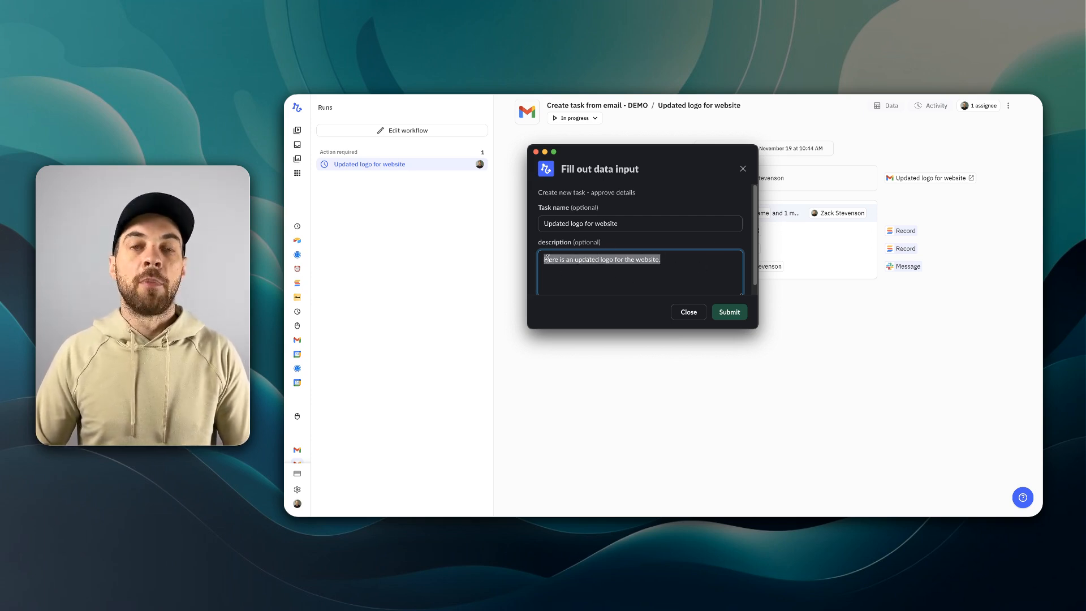
click(729, 318)
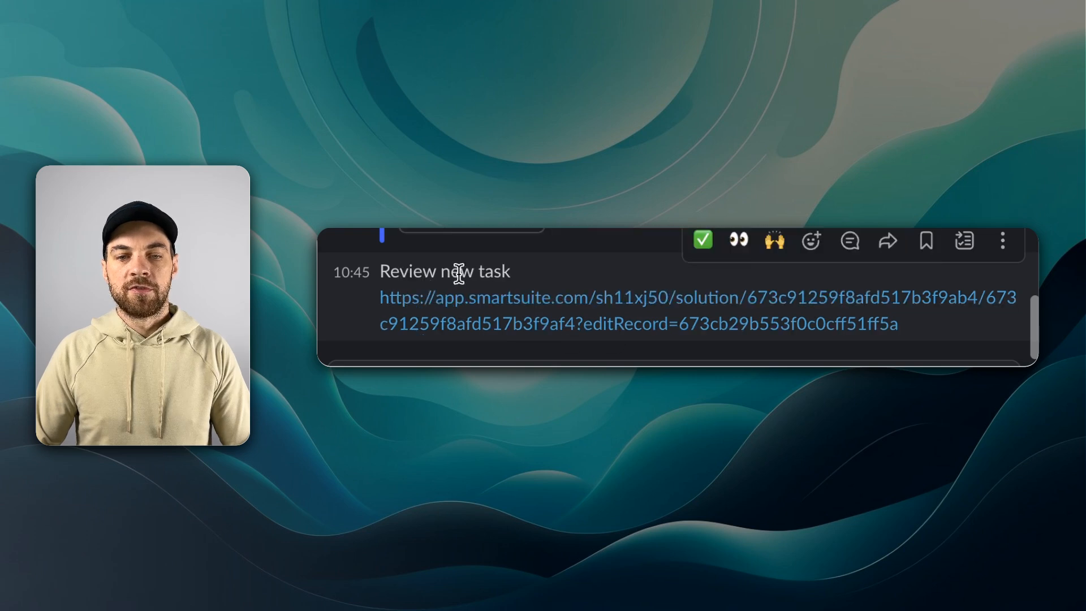
Open the new task in SmartSuite from the Slack message link, check its description and project, and close the record
click(533, 311)
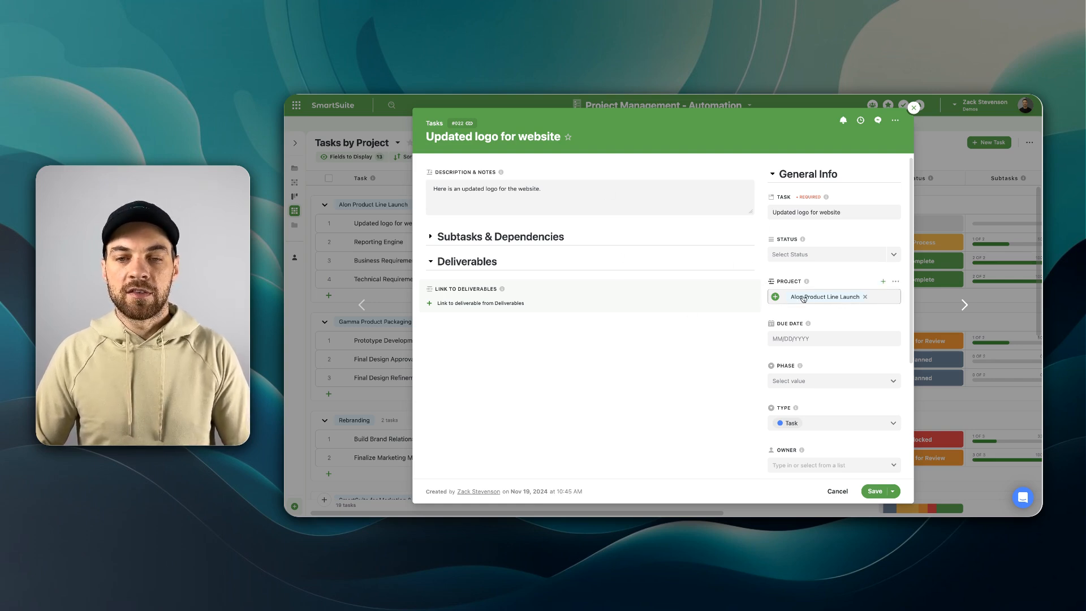
click(543, 193)
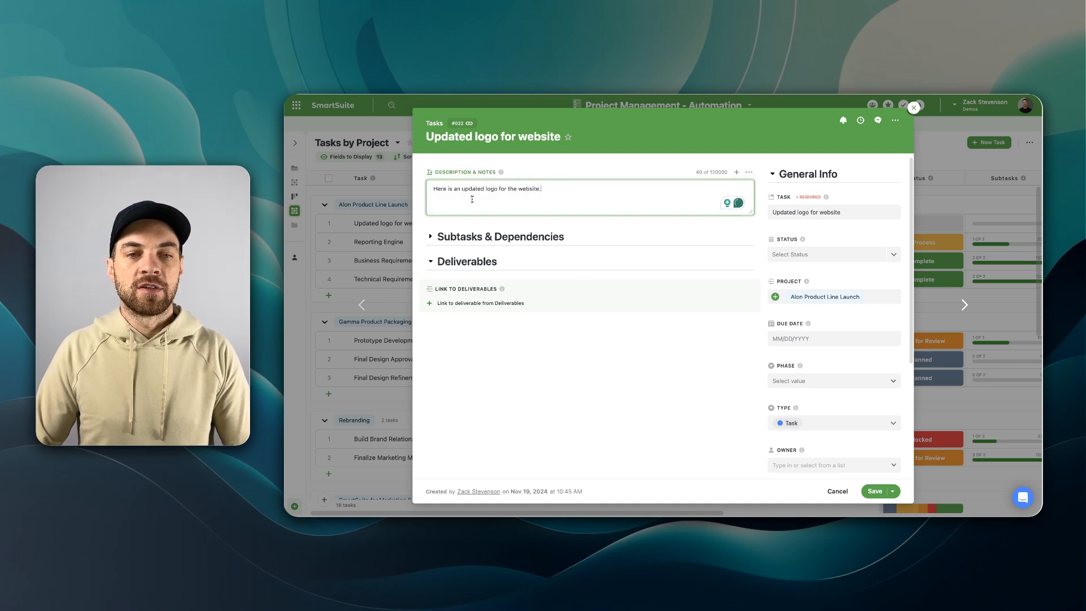
click(913, 107)
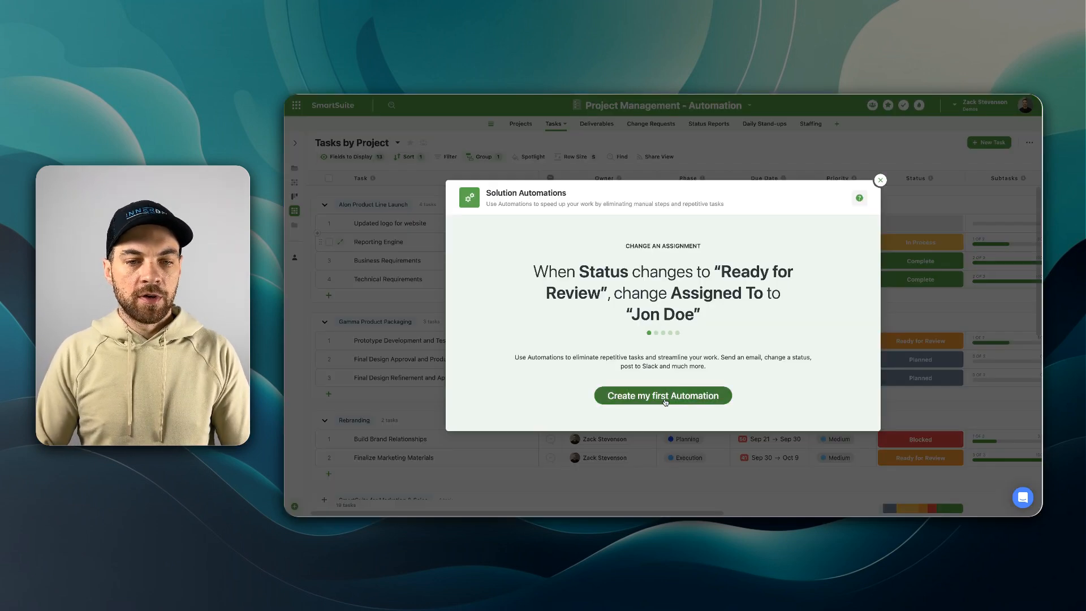
Create a SmartSuite automation triggered when a Tasks record matches the condition Due Date: End less than One week from now
click(663, 396)
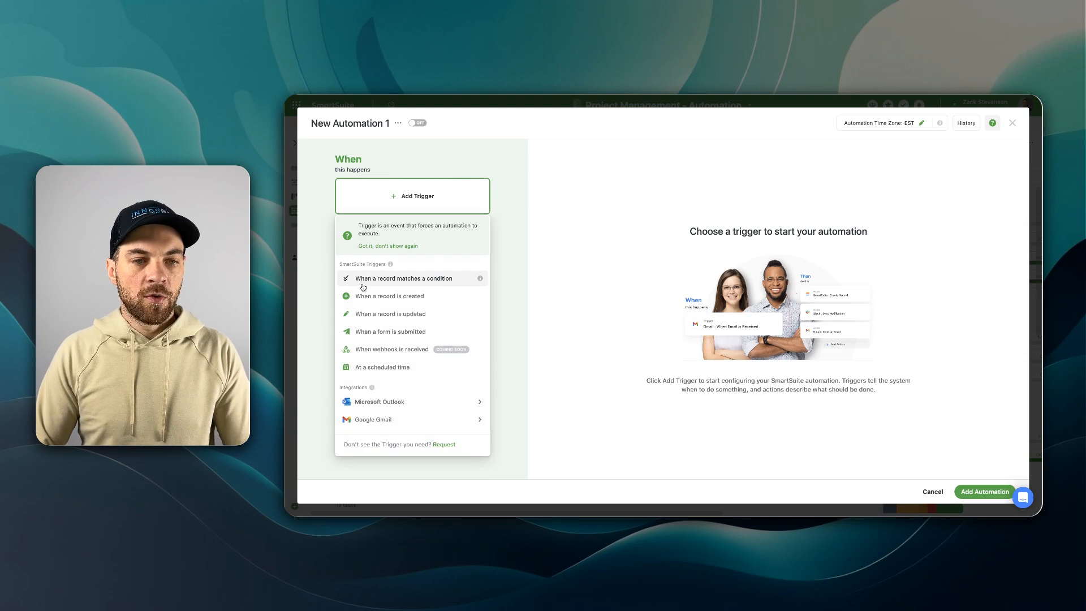
click(418, 280)
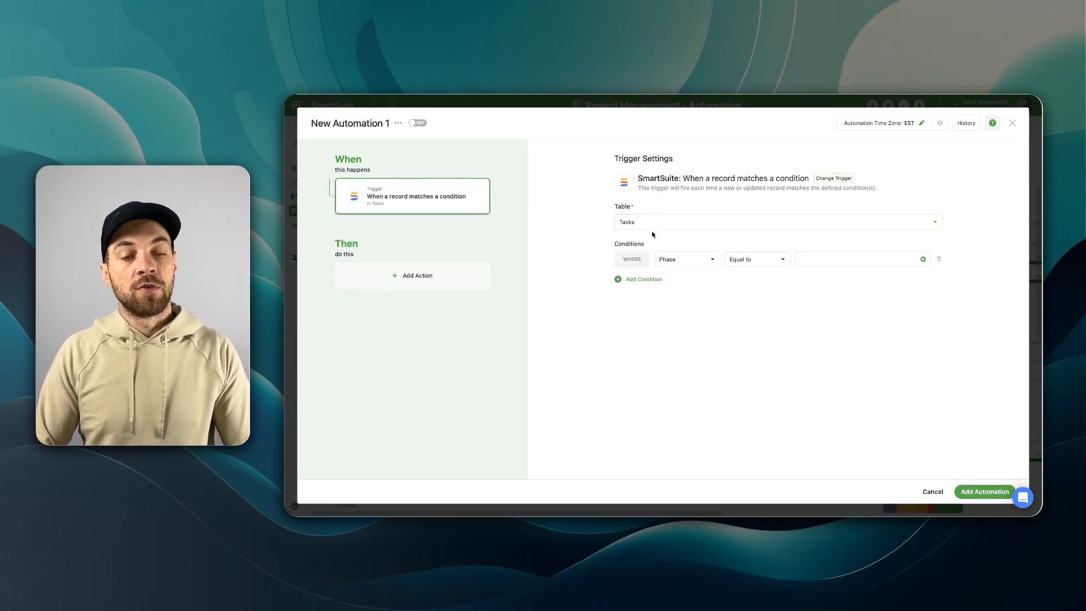
click(684, 259)
text(du)
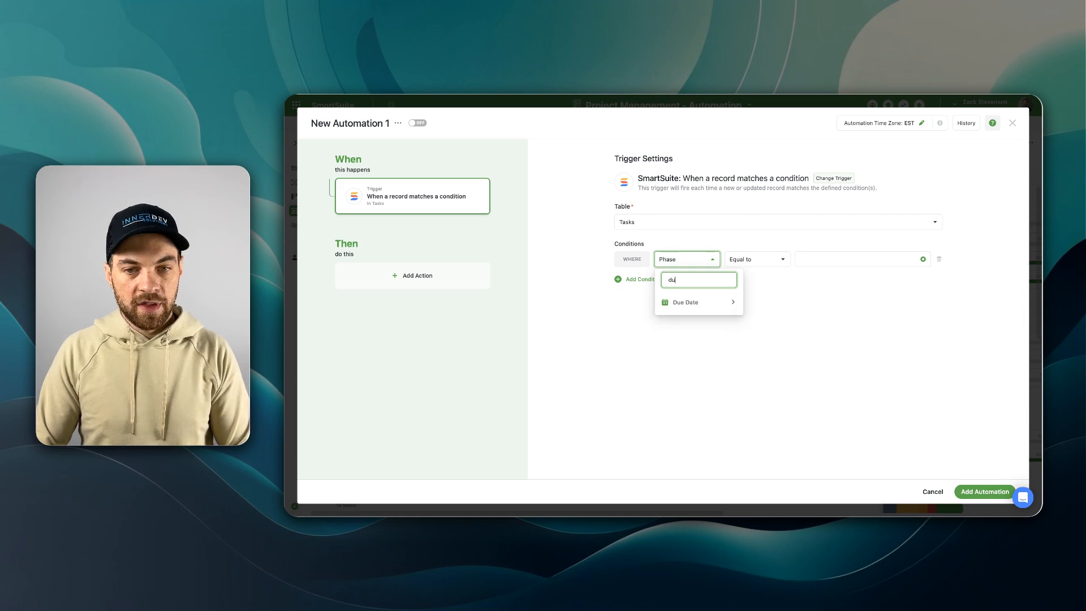
click(691, 305)
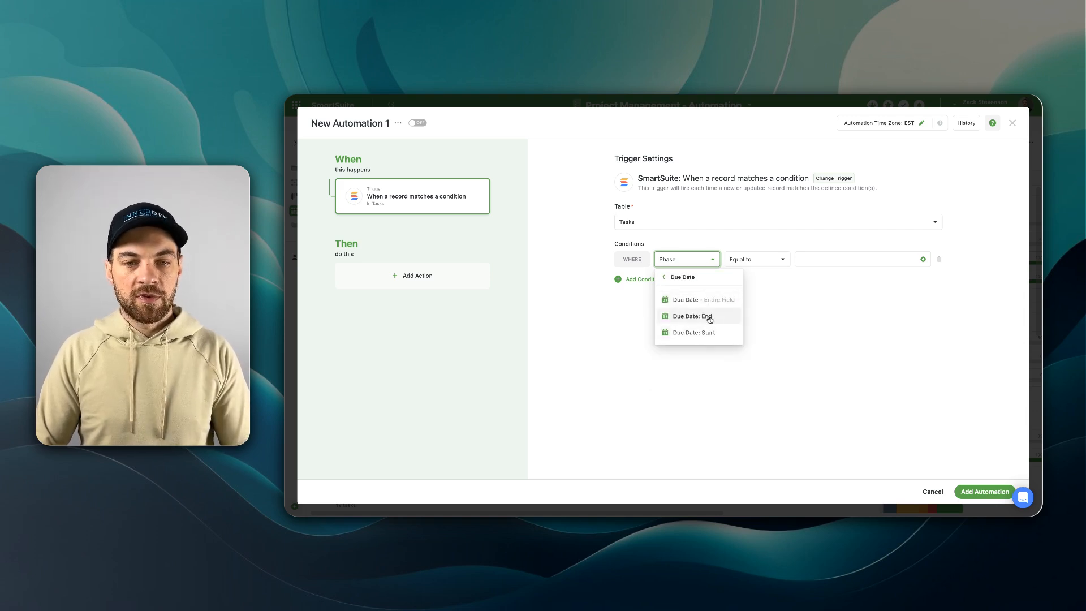
click(704, 316)
click(750, 262)
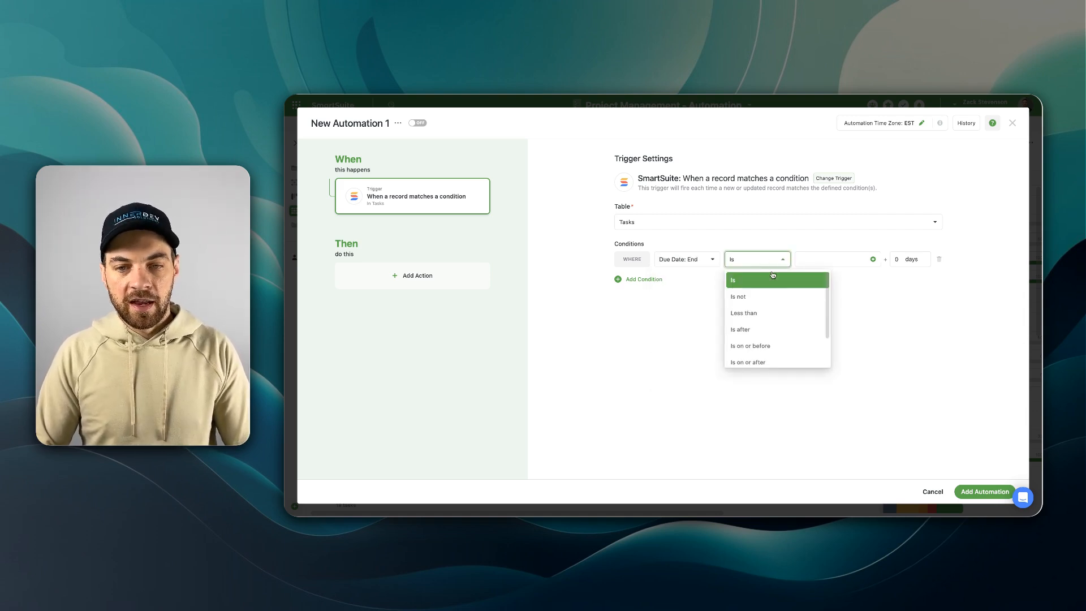
click(764, 316)
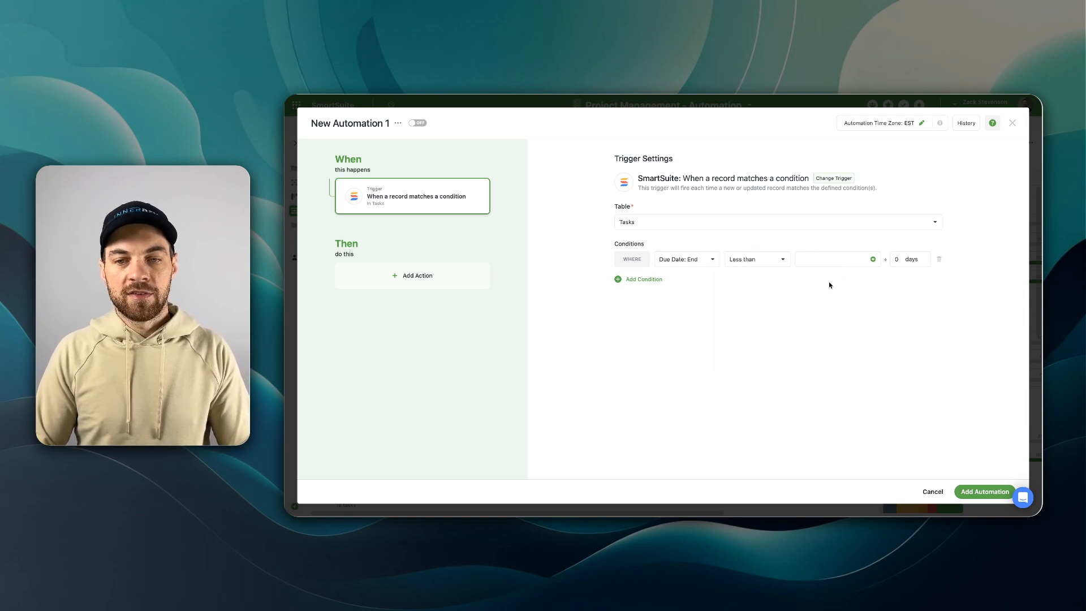
click(873, 259)
click(803, 386)
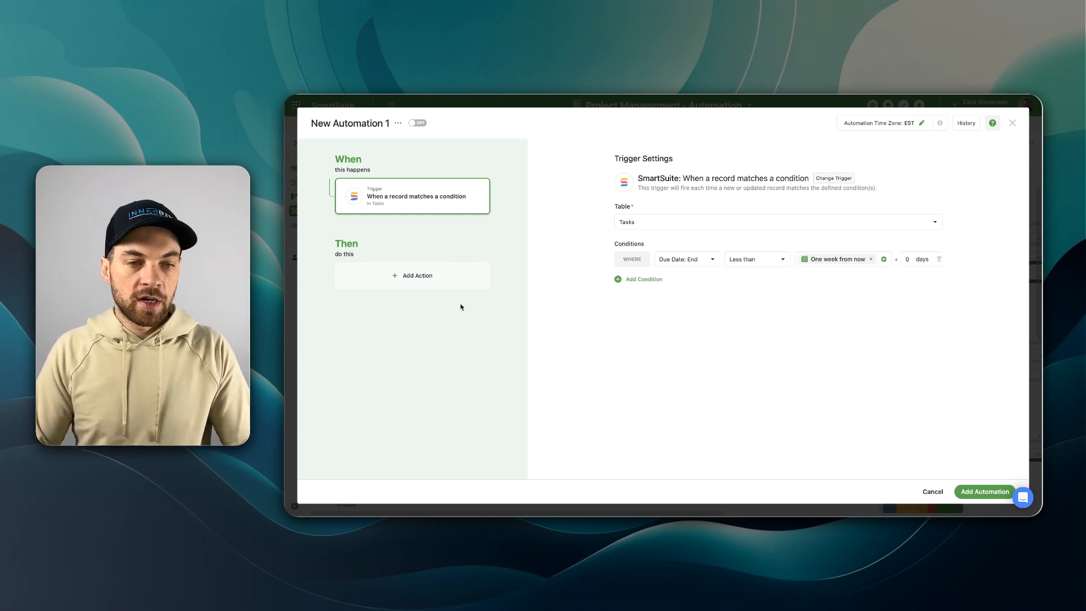
Add a Send an email action addressed to the trigger record's Owner
click(412, 275)
mouse_move(359, 335)
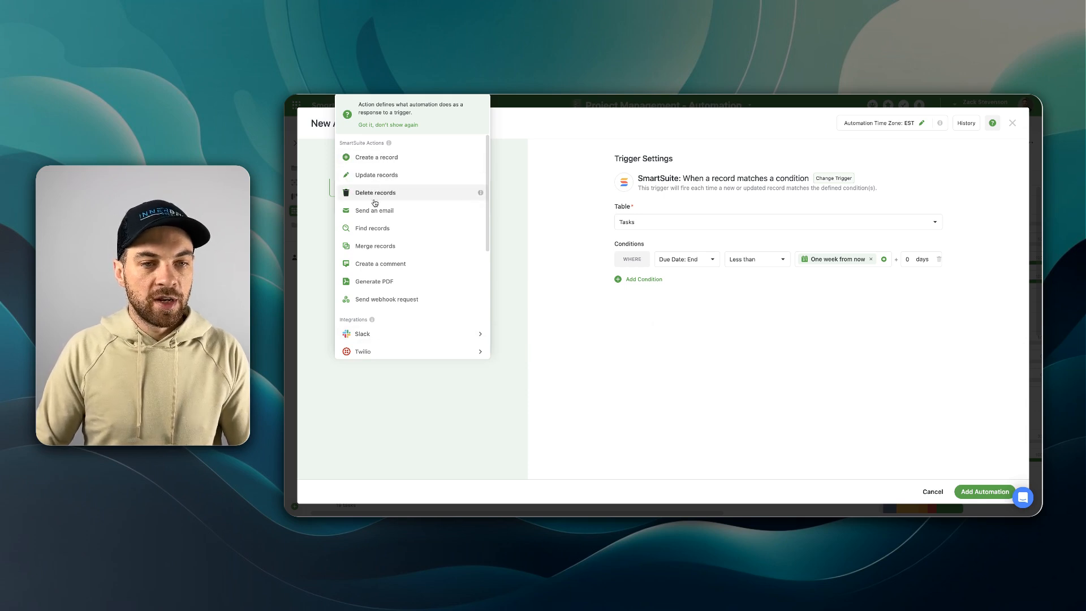
click(386, 213)
click(681, 231)
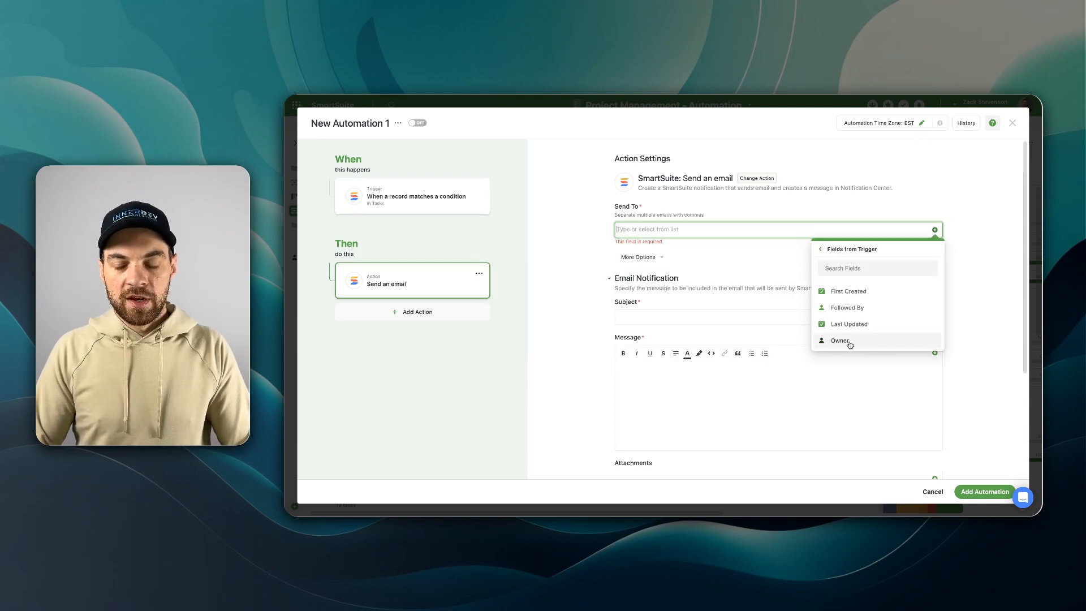
click(848, 342)
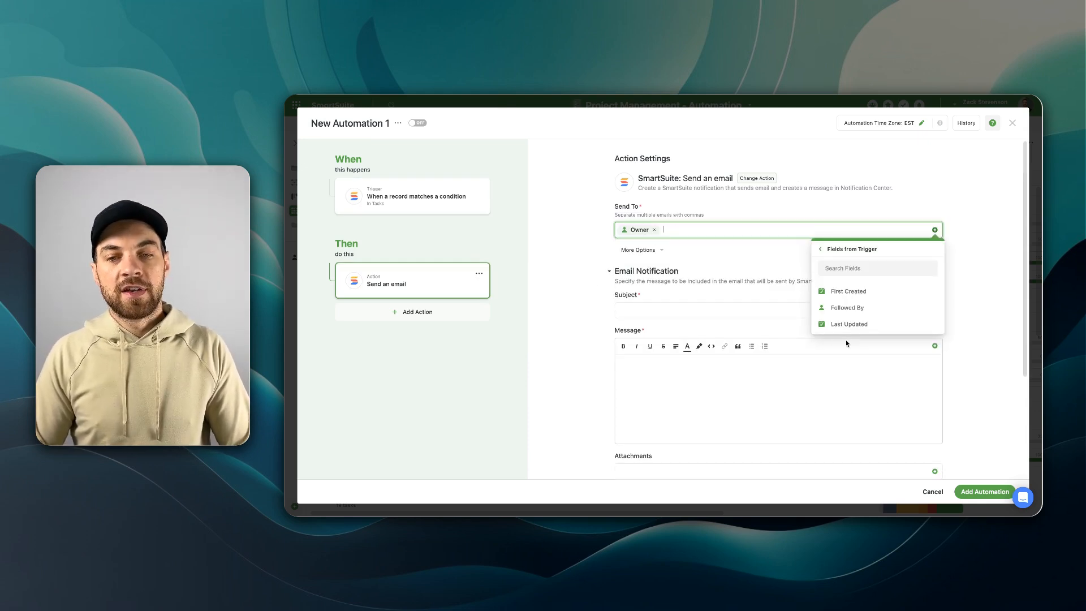
Set the email subject to "Task Name:" followed by the Task field, and insert Description & Notes as the message
click(681, 309)
text(Task Name)
text(:)
click(936, 310)
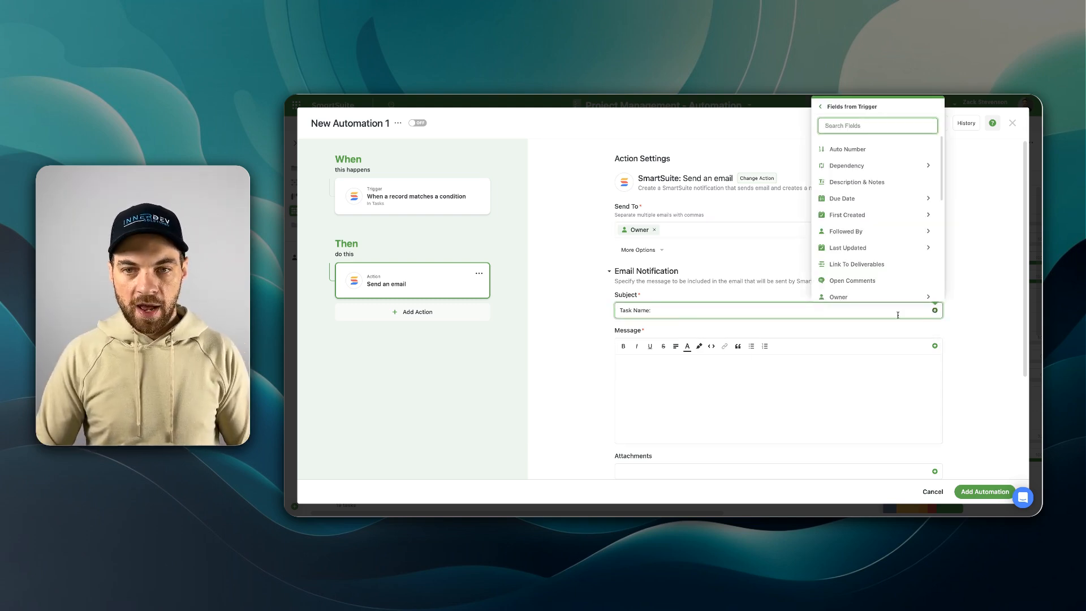
click(769, 373)
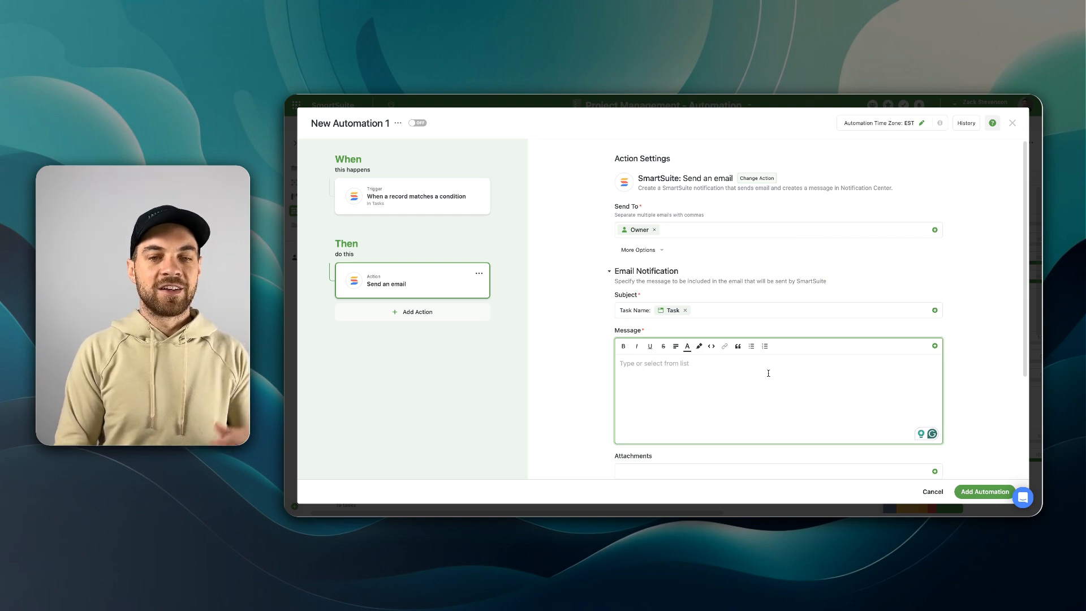
click(935, 346)
text(des)
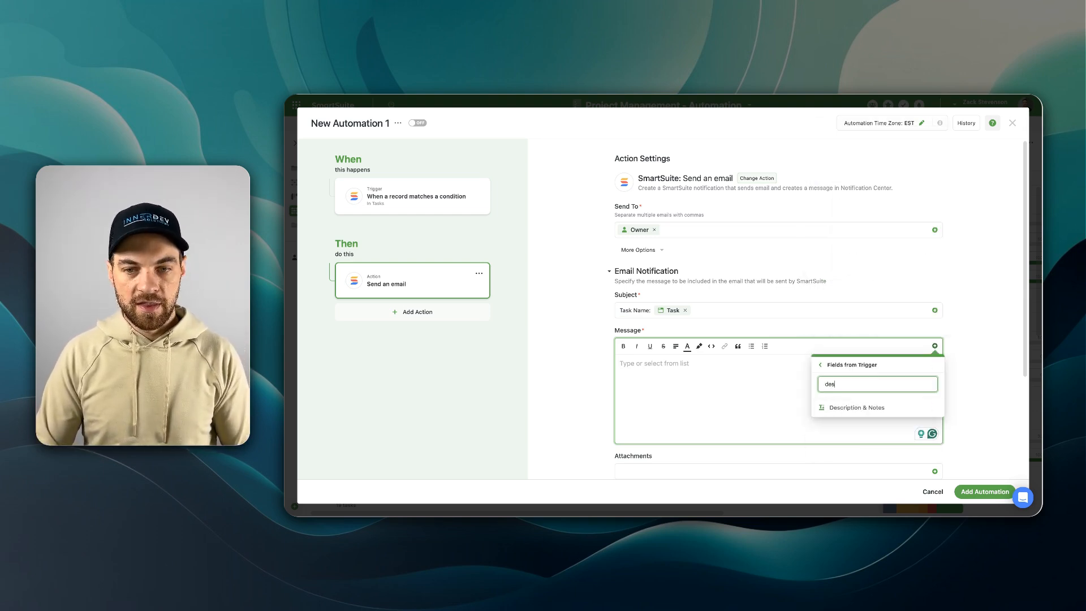
click(857, 407)
Add the automation, turn it on, and close the list of solution automations
scroll(824, 408, down, 3)
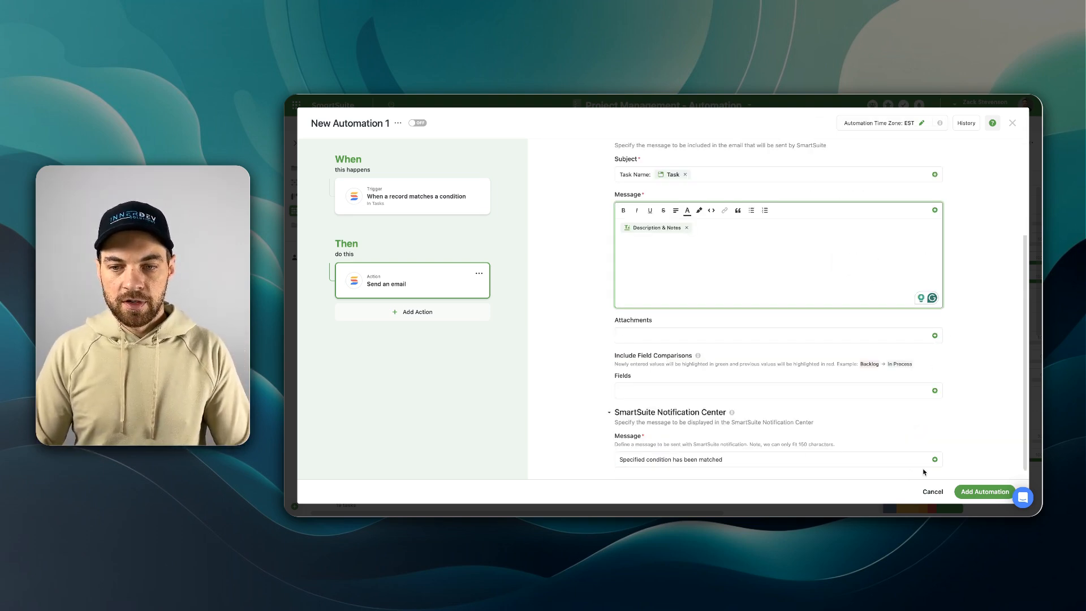
click(967, 491)
click(688, 322)
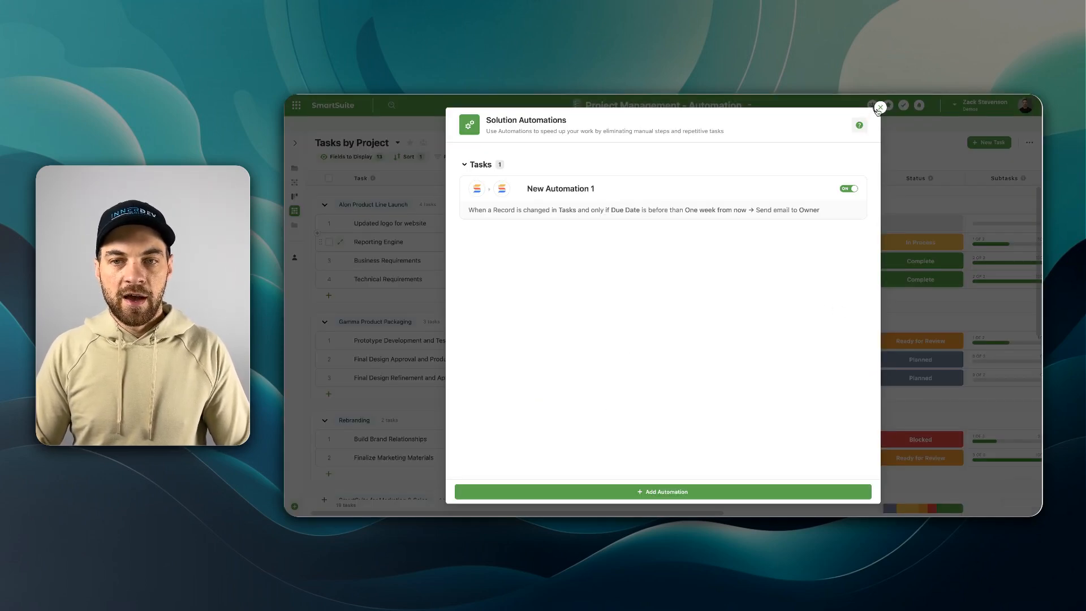
click(879, 108)
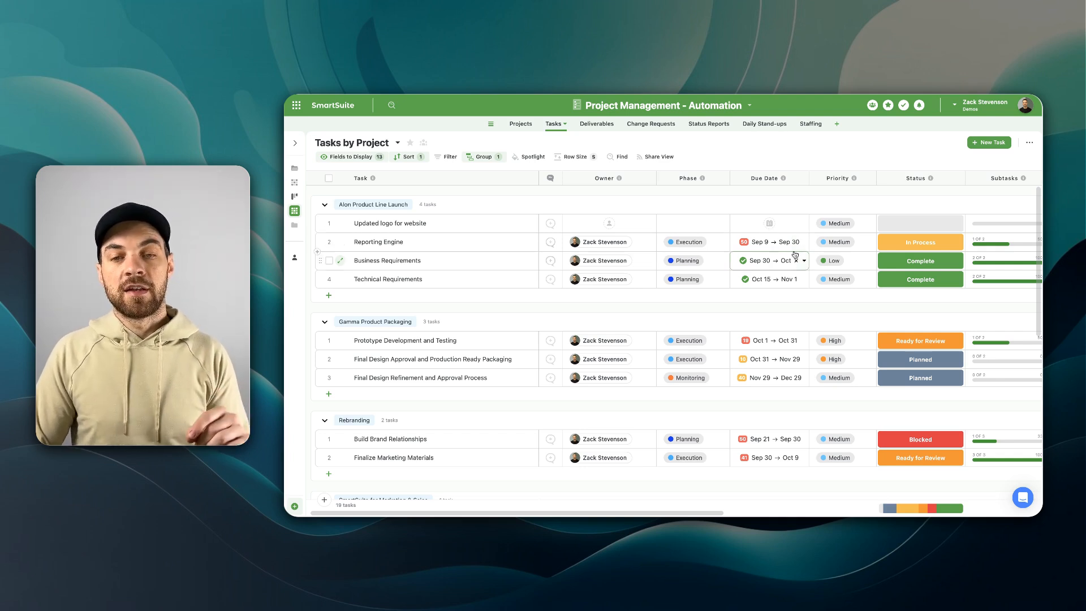
Reopen the due date automation, add the condition Status has none of Complete, Blocked and On Hold, and save it
click(621, 103)
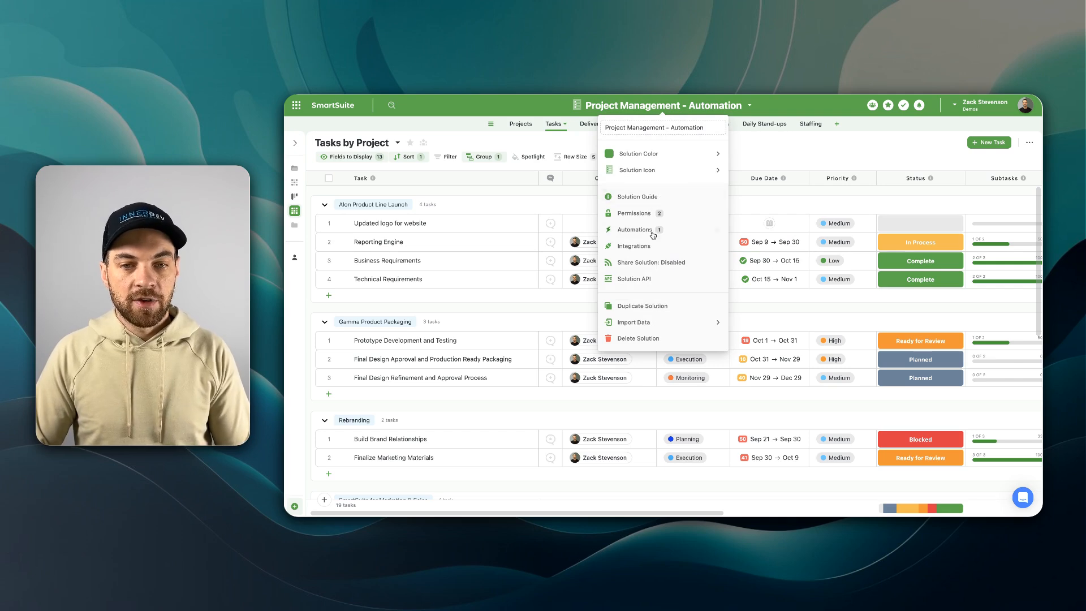
click(646, 230)
click(620, 191)
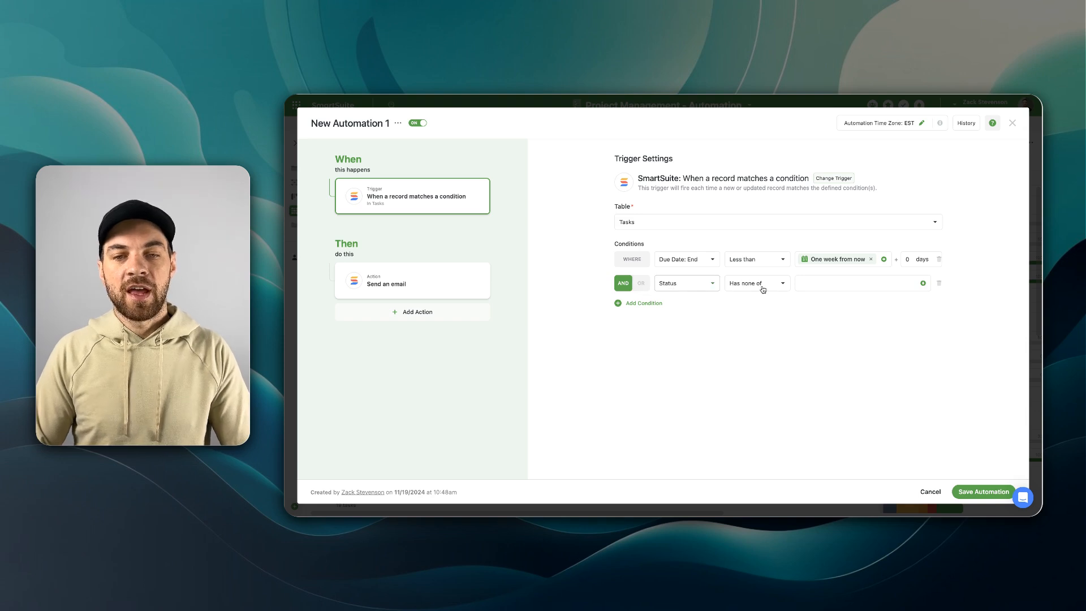
click(827, 284)
click(829, 409)
click(836, 372)
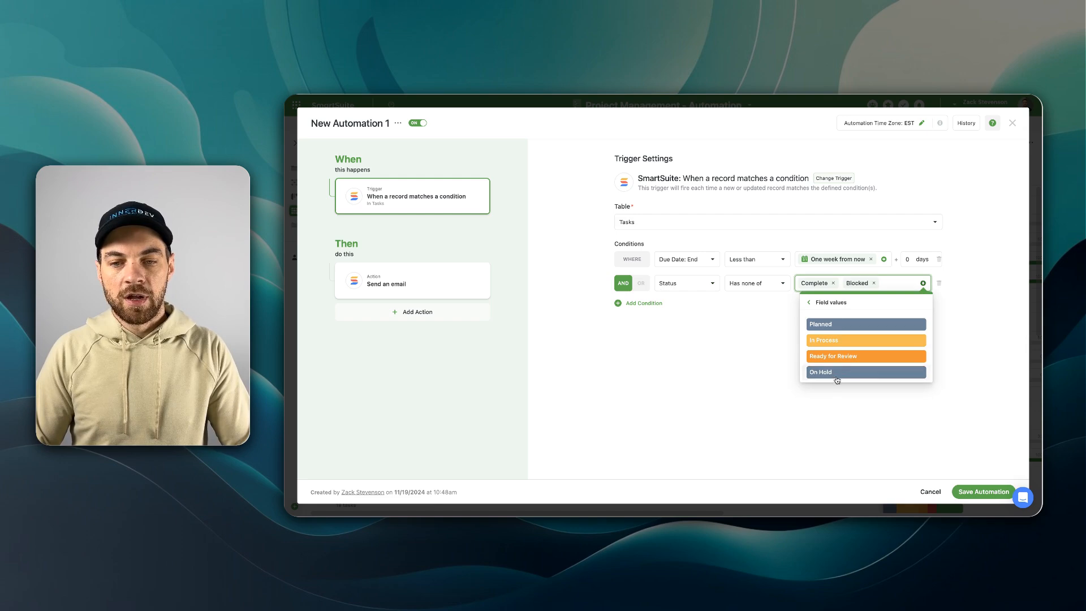
click(798, 407)
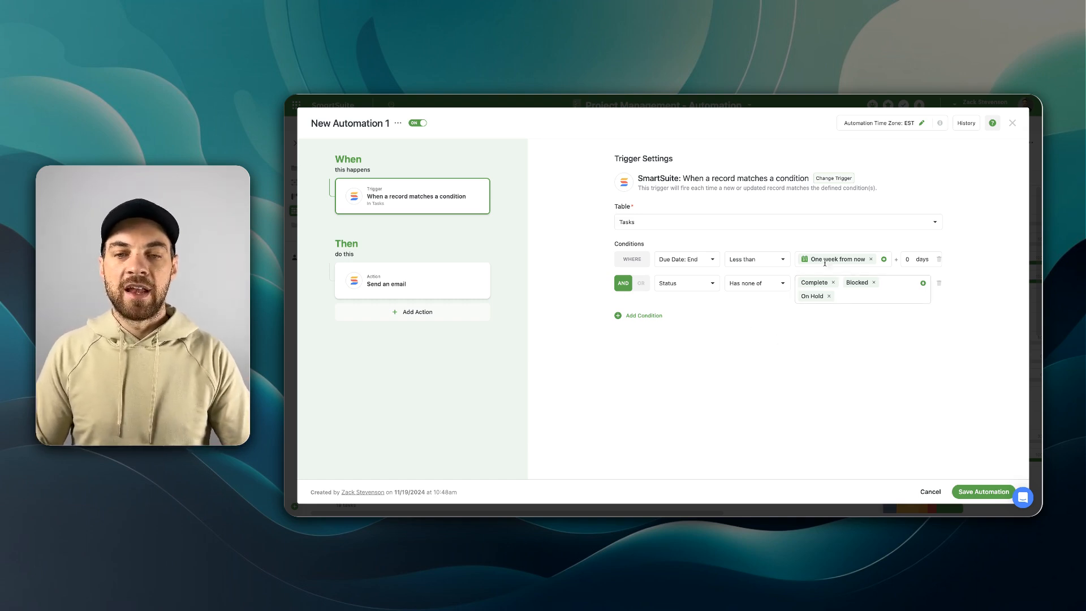
click(983, 491)
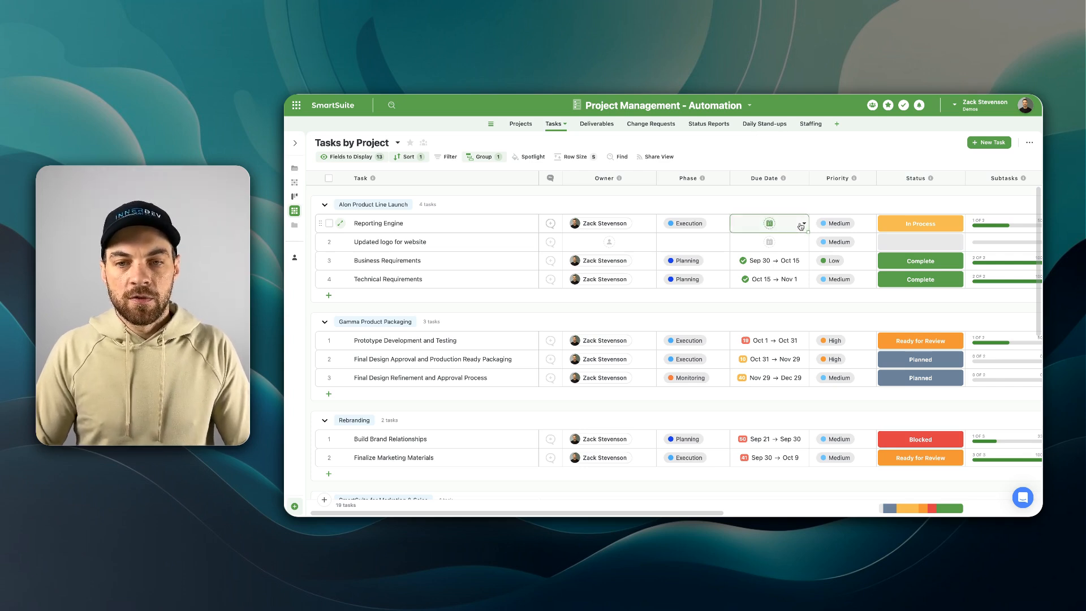
Set the Reporting Engine task's due date to November 22, 2024
click(802, 224)
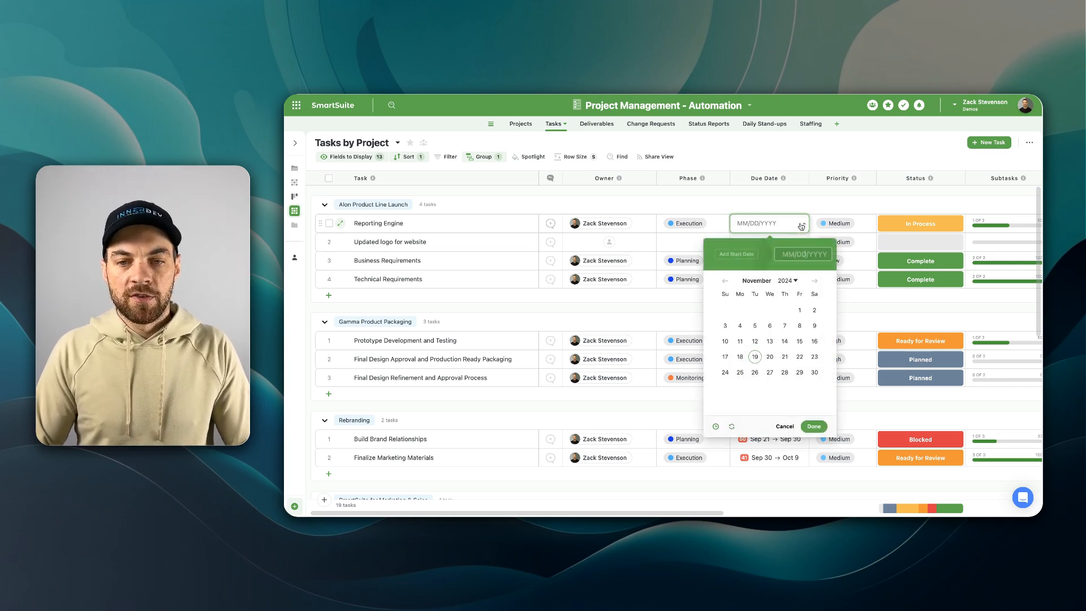
click(800, 358)
click(813, 427)
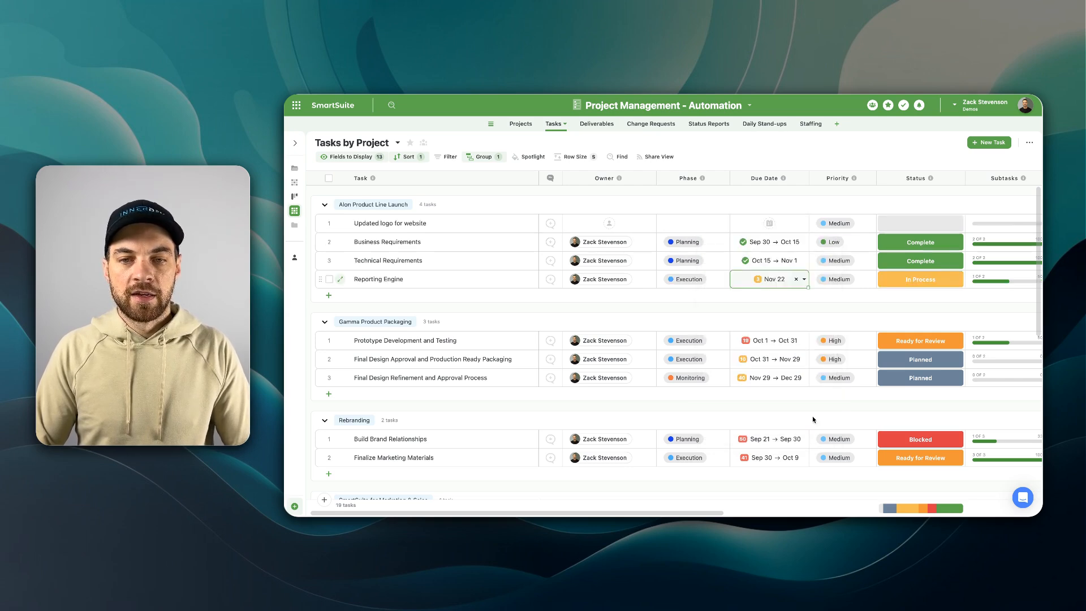
Check the subject and message of the automated Reporting Engine notification email in Gmail
click(765, 150)
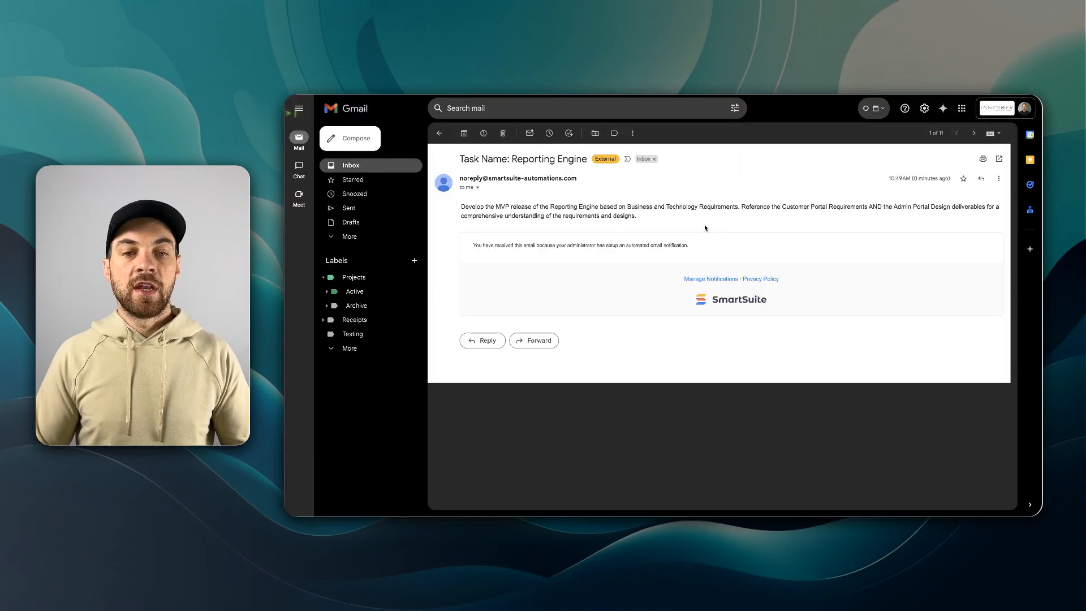
drag(460, 159, 588, 159)
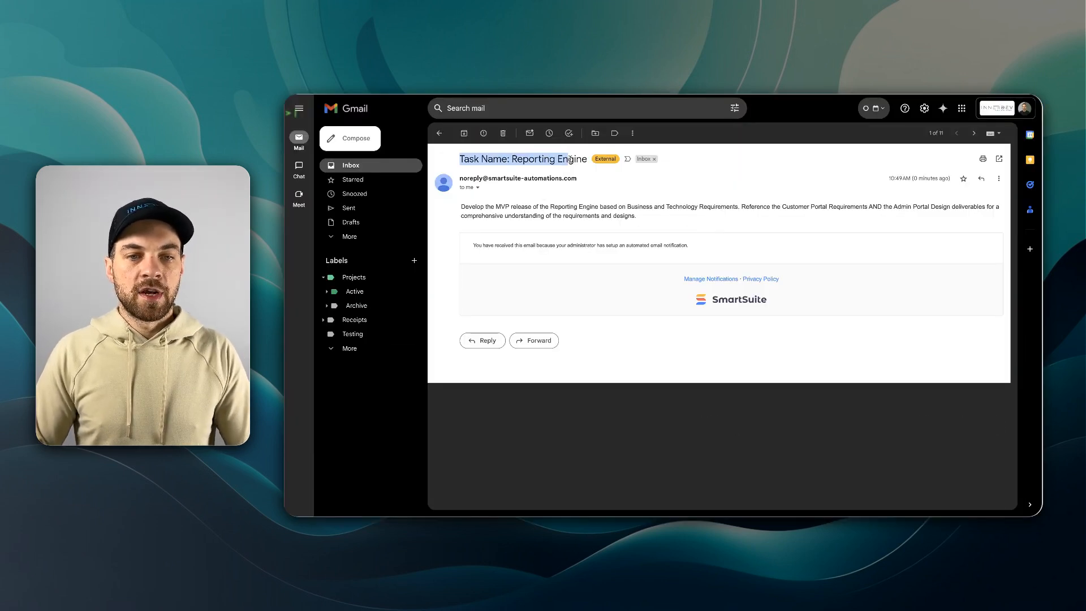
click(527, 163)
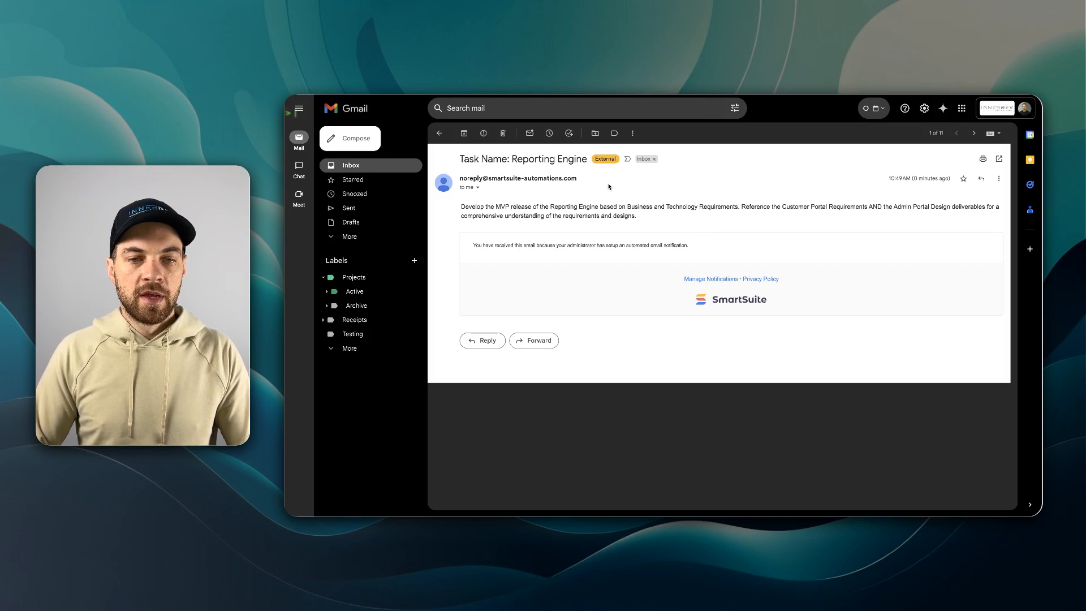
drag(644, 217, 462, 205)
click(530, 192)
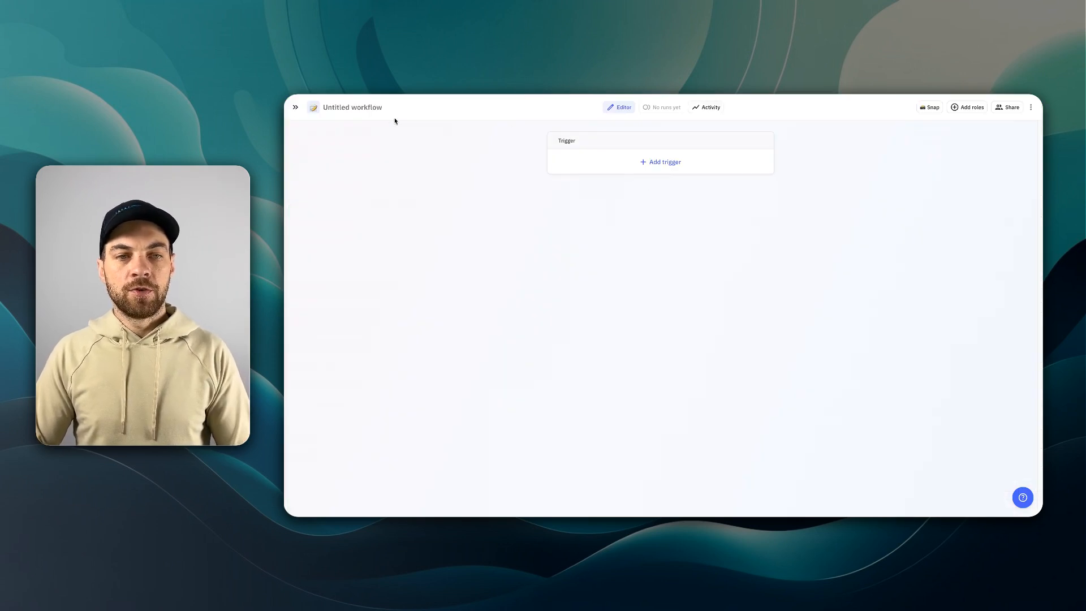
Rename the workflow as "Weekly status report - DEMO"
click(369, 111)
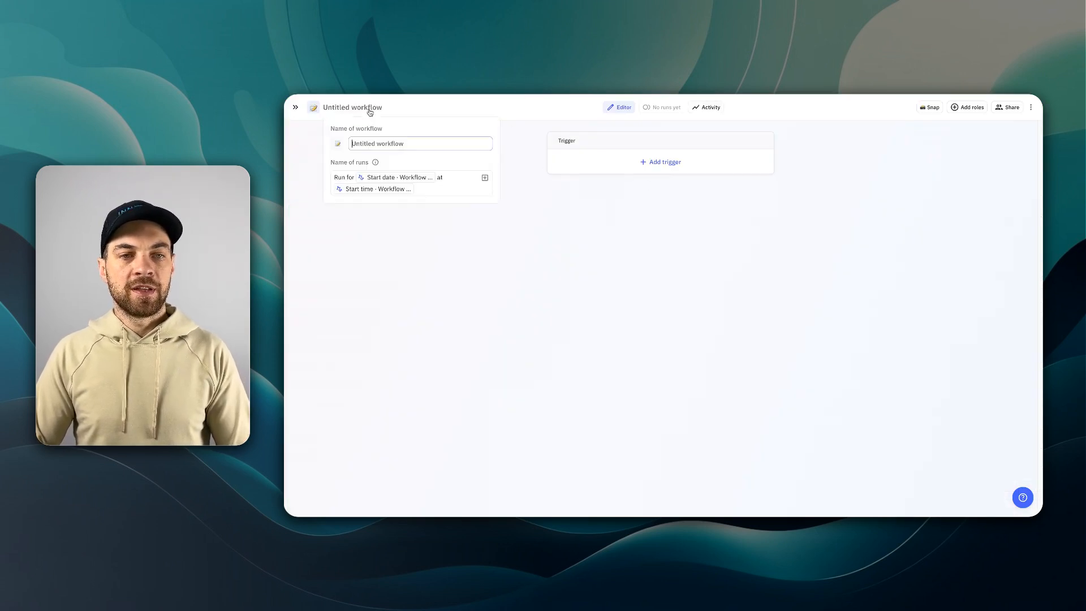
text(Weekly status report - DEMO)
click(537, 154)
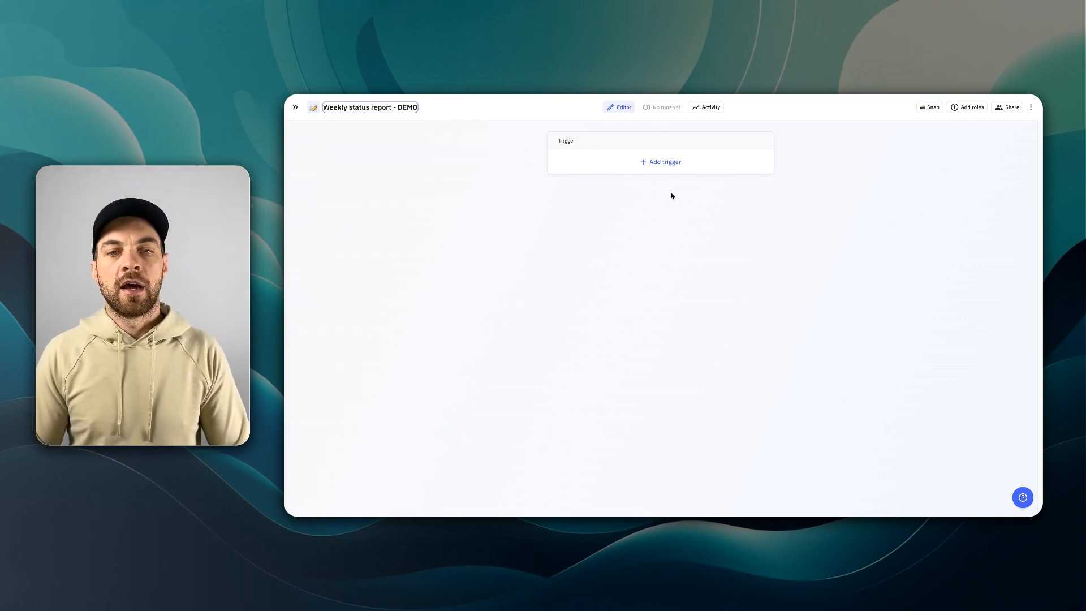
Add a scheduled trigger that starts multiple runs, one for each record in the SmartSuite Projects table
click(671, 162)
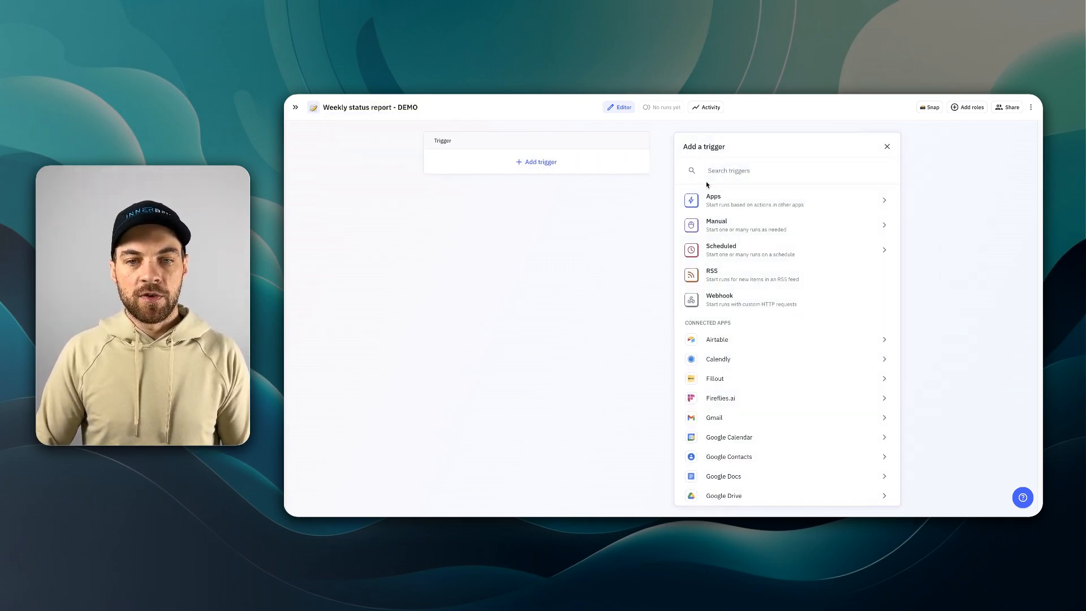
click(747, 259)
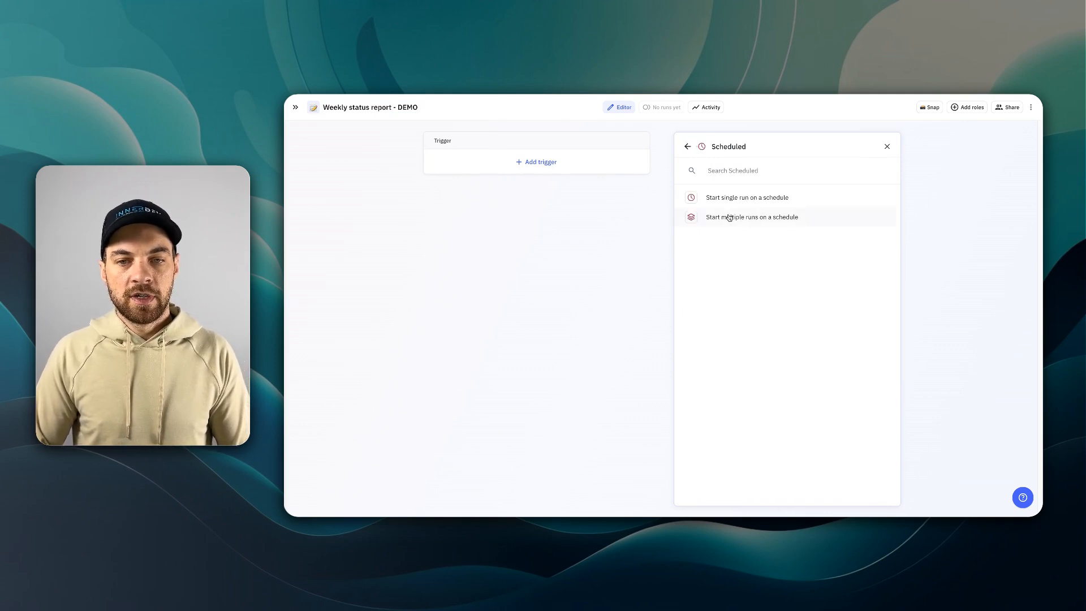
click(758, 222)
click(730, 187)
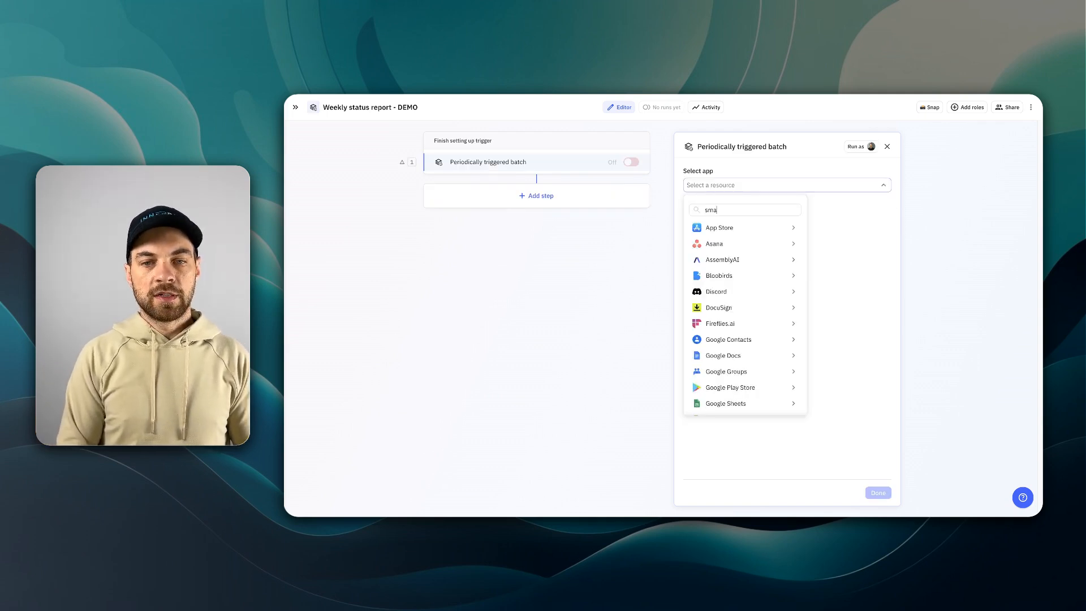
click(716, 245)
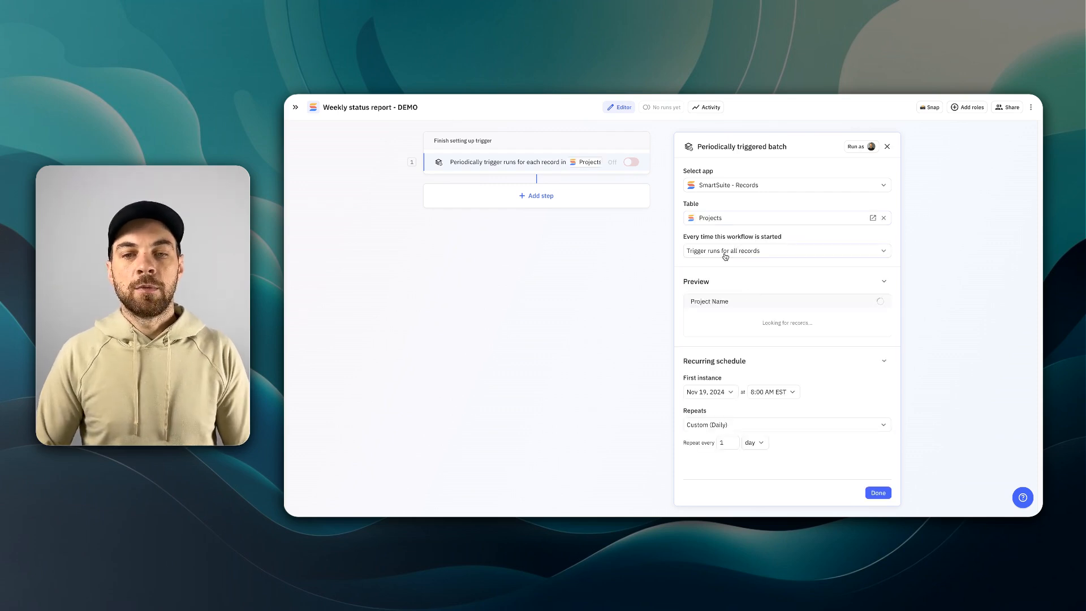
Limit the trigger to records that match a filter where Stage is one of In Process
click(724, 251)
click(711, 292)
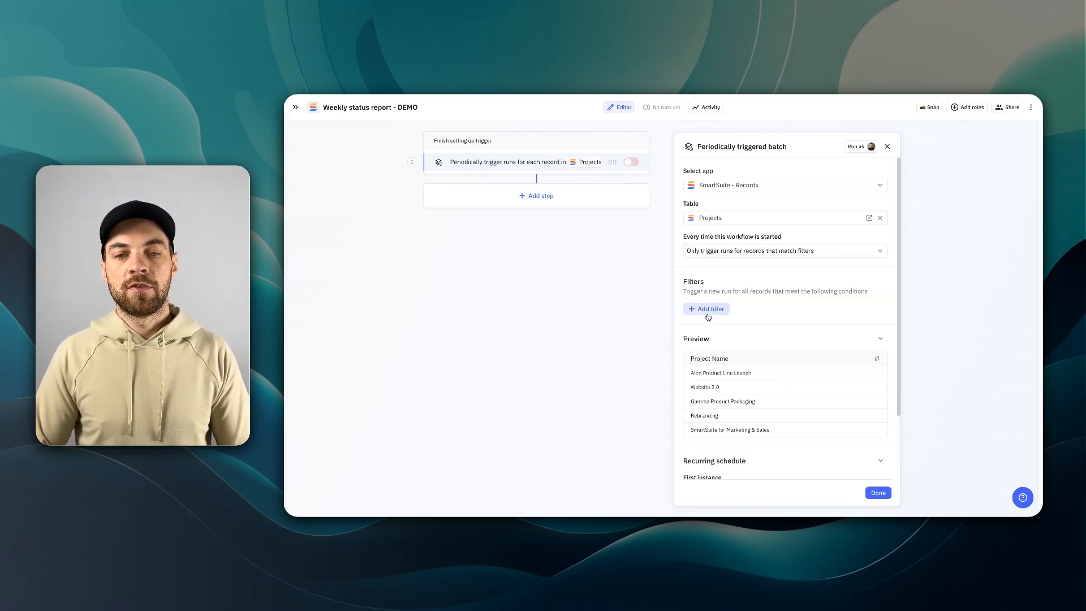
click(710, 311)
text(stat)
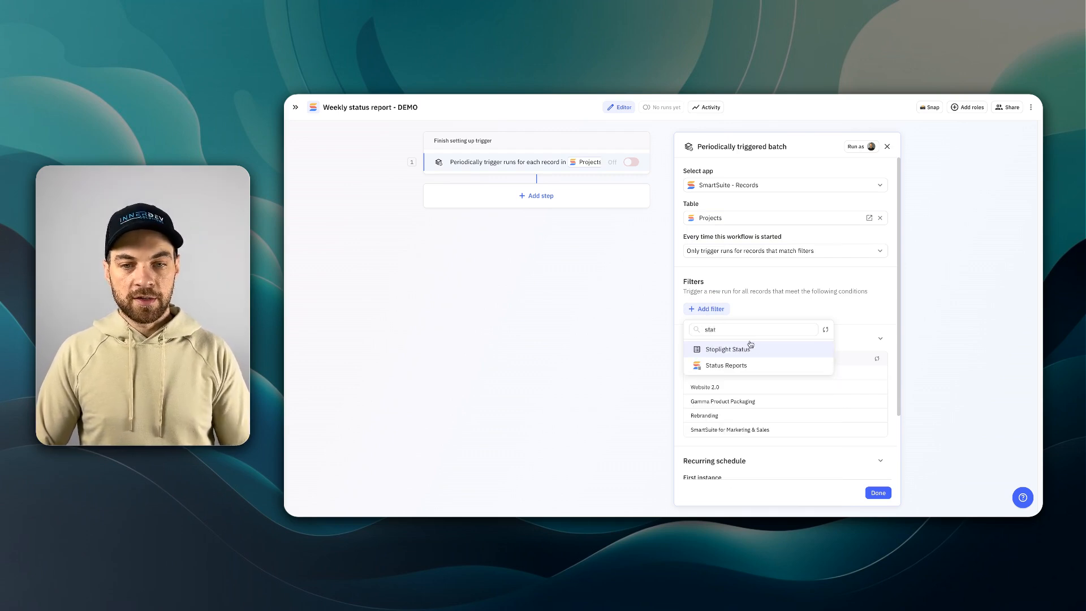
key(BackSpace)
text(ge)
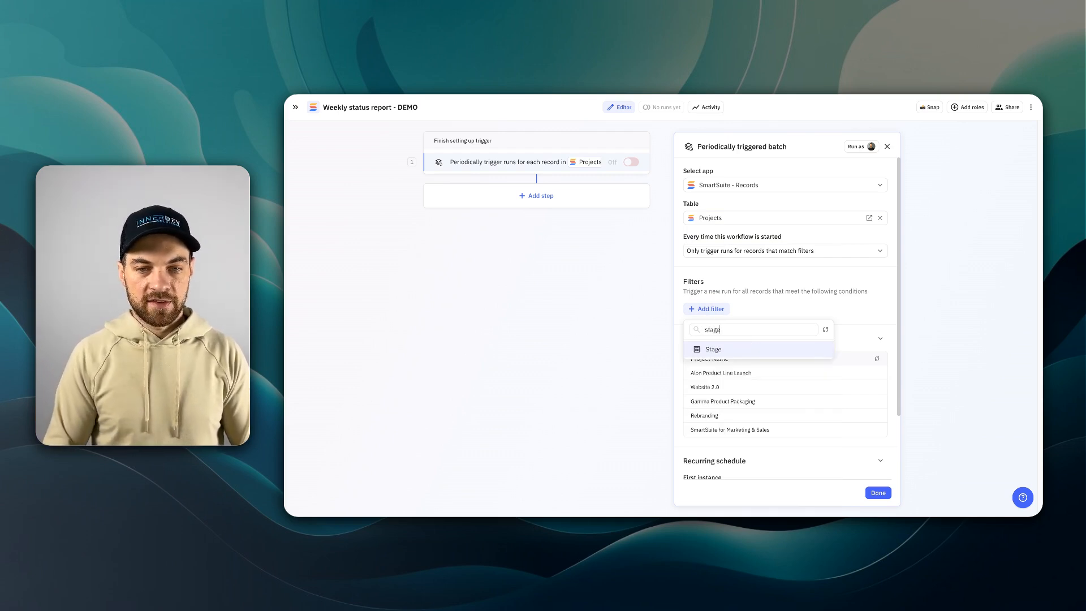
click(751, 351)
click(789, 402)
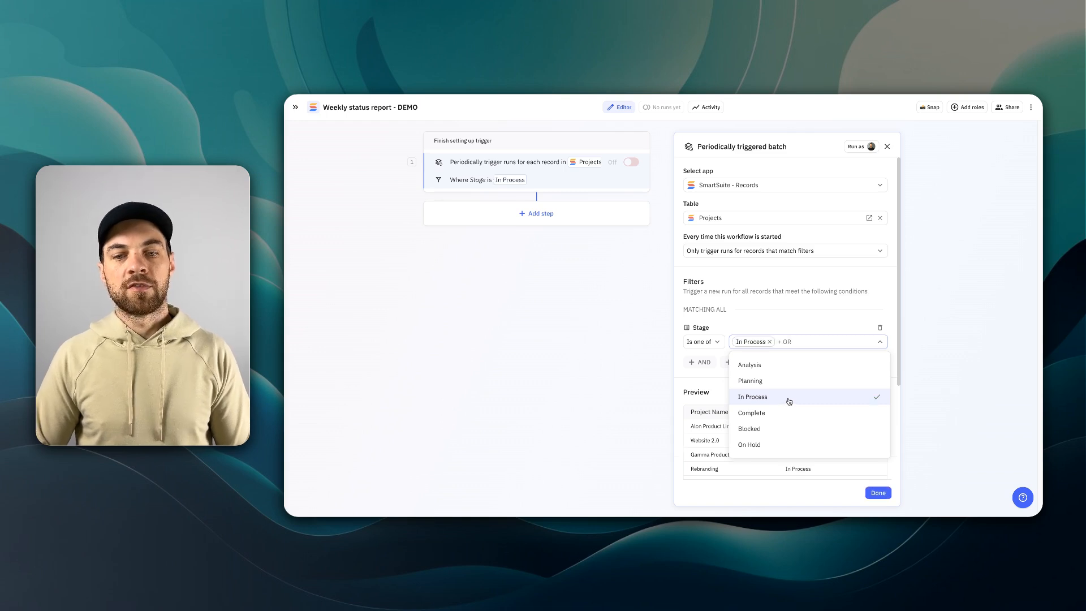
click(743, 321)
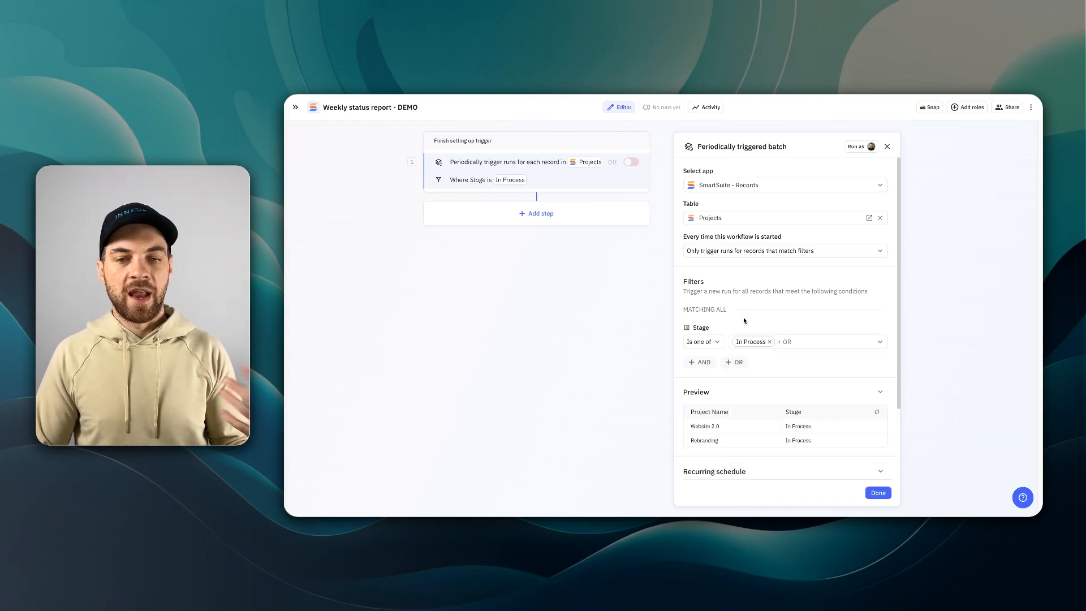
Schedule the first instance for Nov 18, 2024, repeating weekly on Monday, and finish the trigger setup
scroll(745, 321, down, 1)
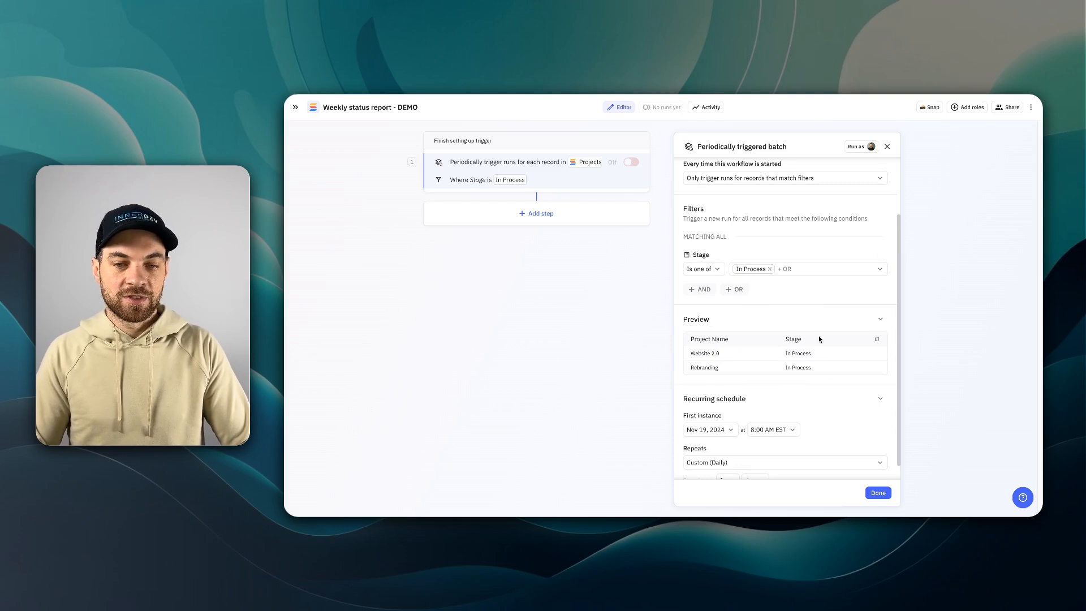
scroll(819, 339, down, 1)
click(712, 431)
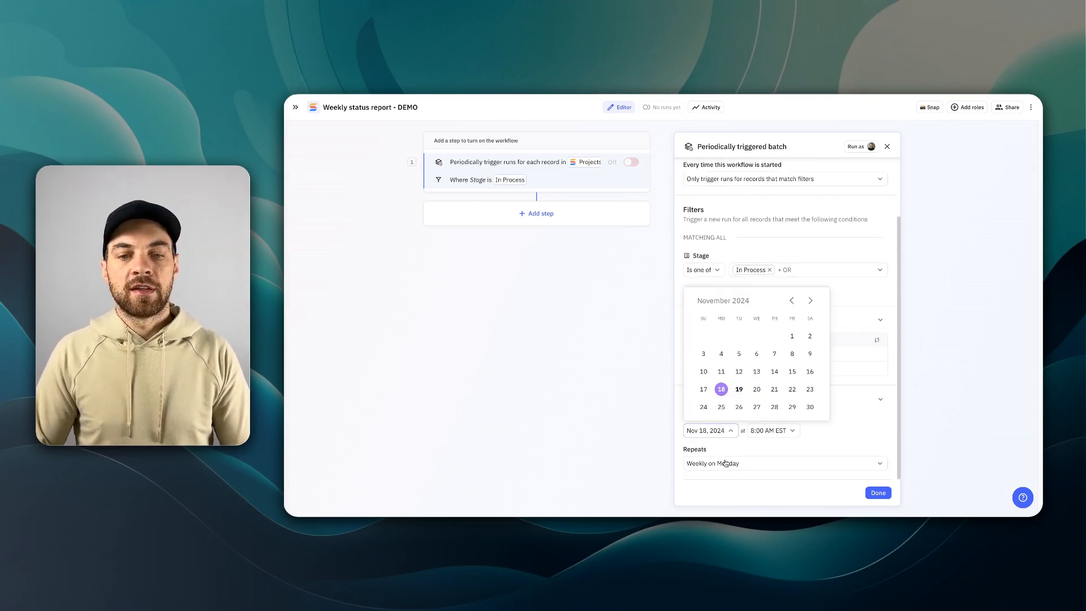
click(719, 392)
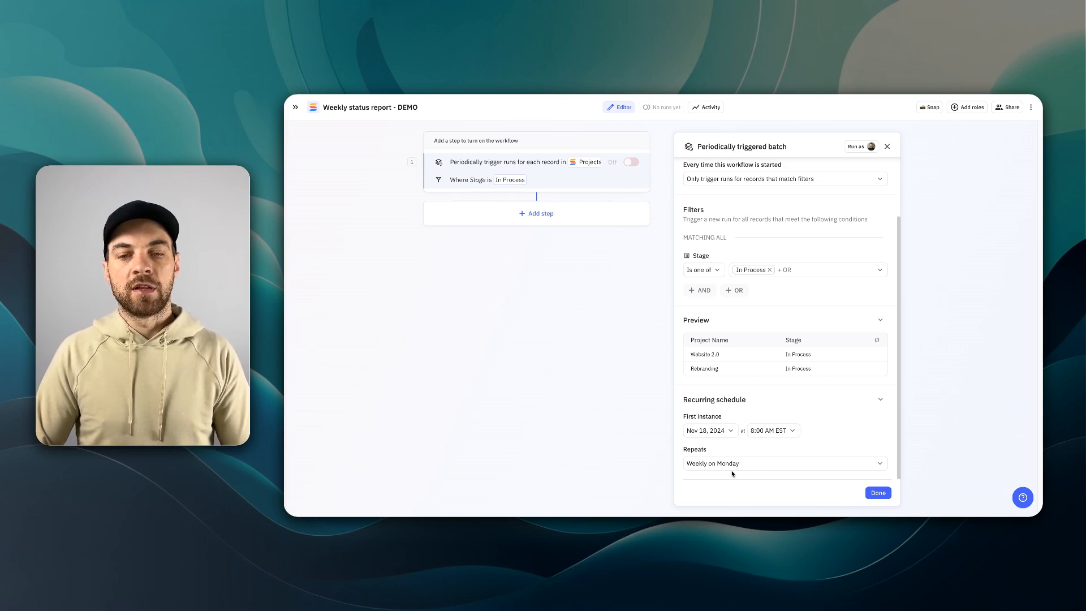
click(878, 492)
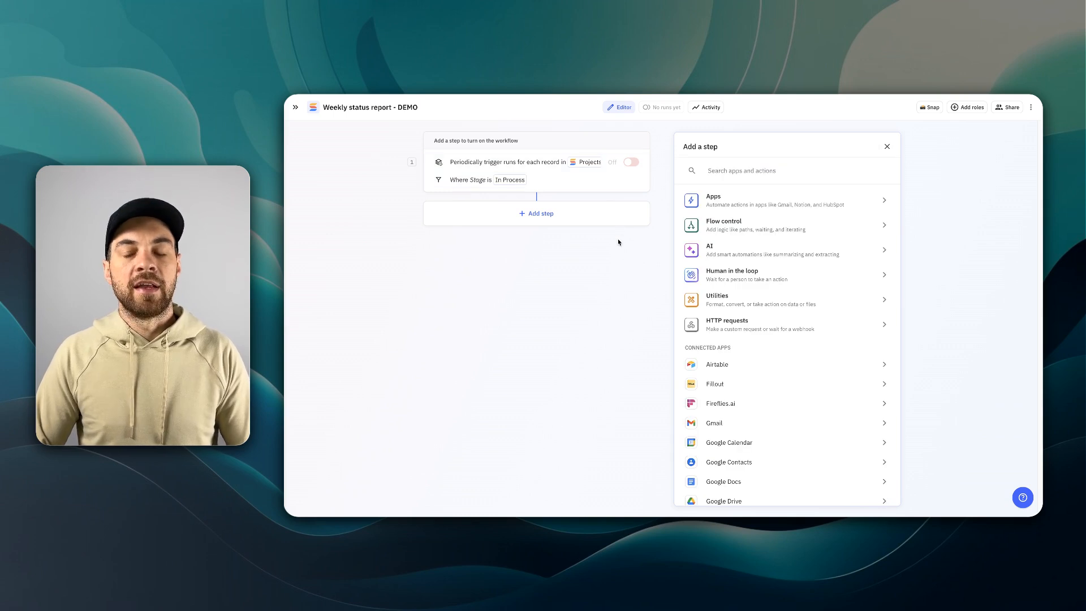
Add a Slack Send message step that goes out as a DM, and choose the destination user
text(slack)
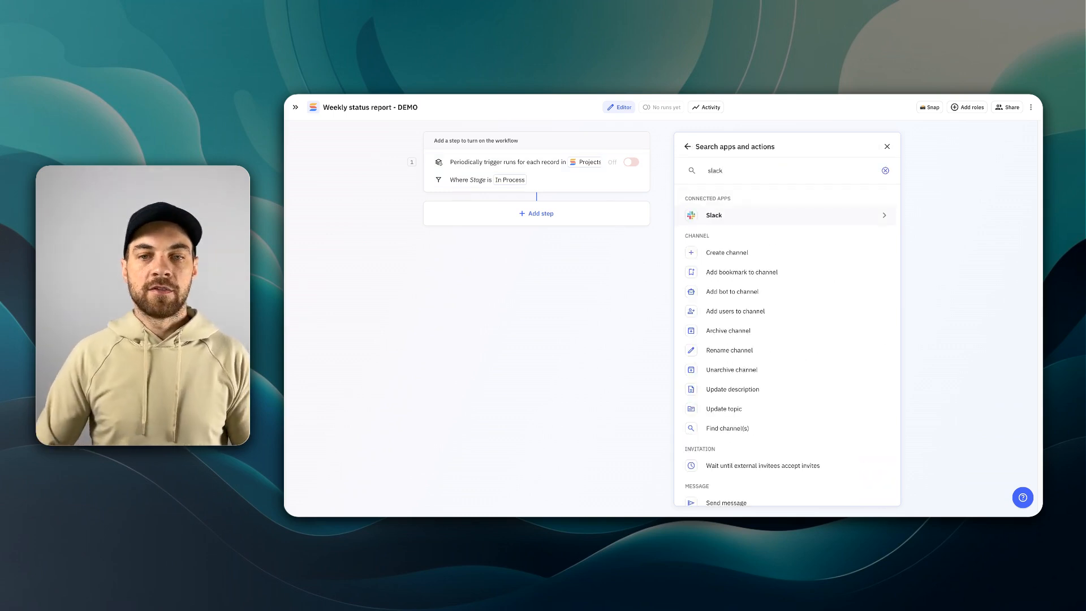
click(762, 217)
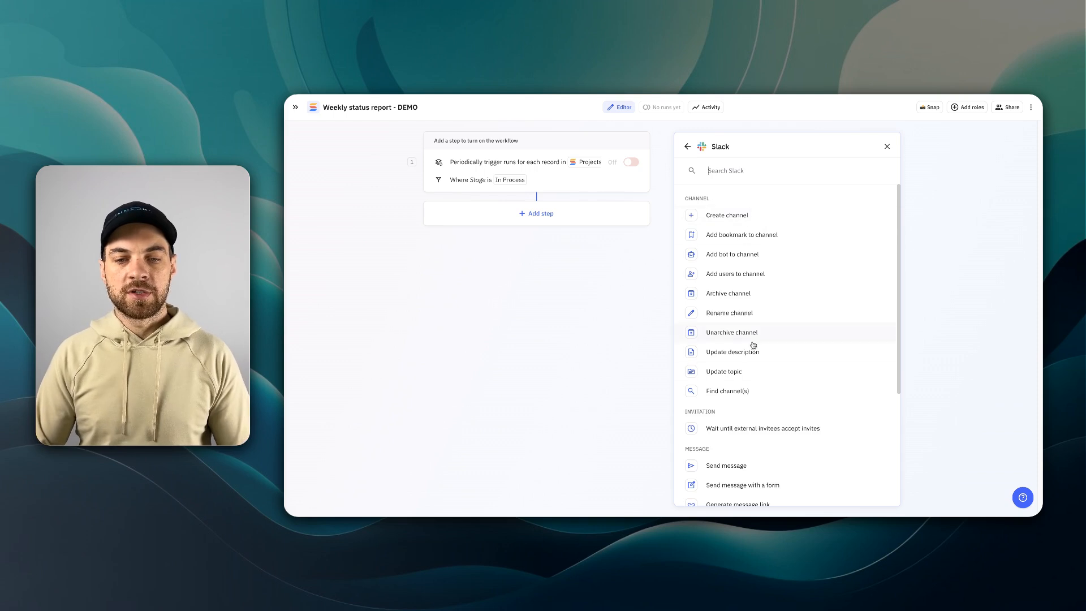
click(722, 464)
click(728, 224)
click(721, 253)
click(826, 221)
click(776, 294)
Write the message heading "Weekly Update" and add the record's Project Name and a "Due Date:" line with its due date below
text(Weekly Update  )
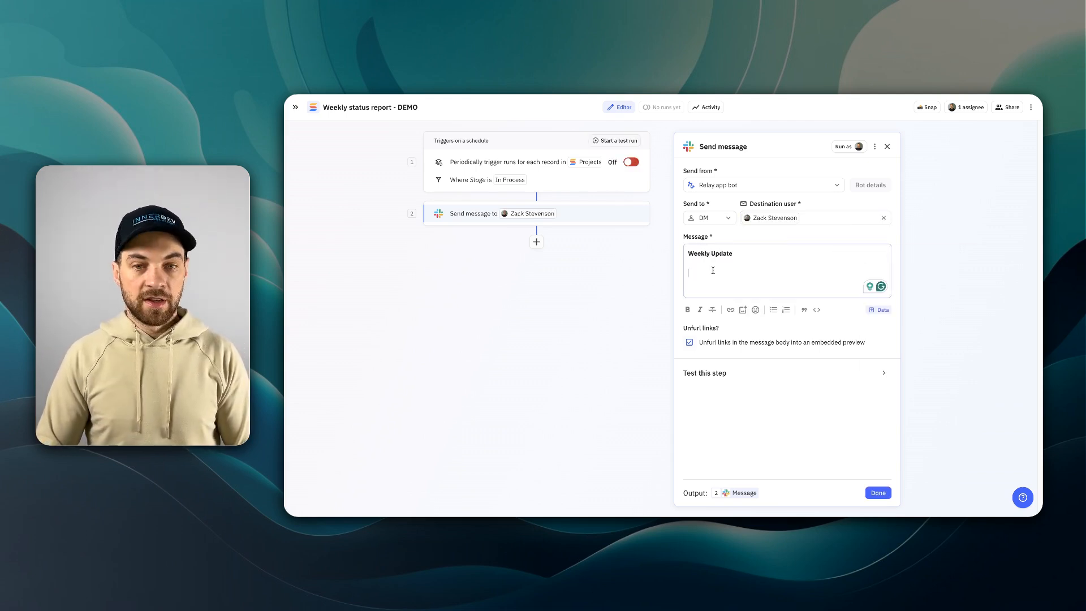
text(@)
mouse_move(764, 322)
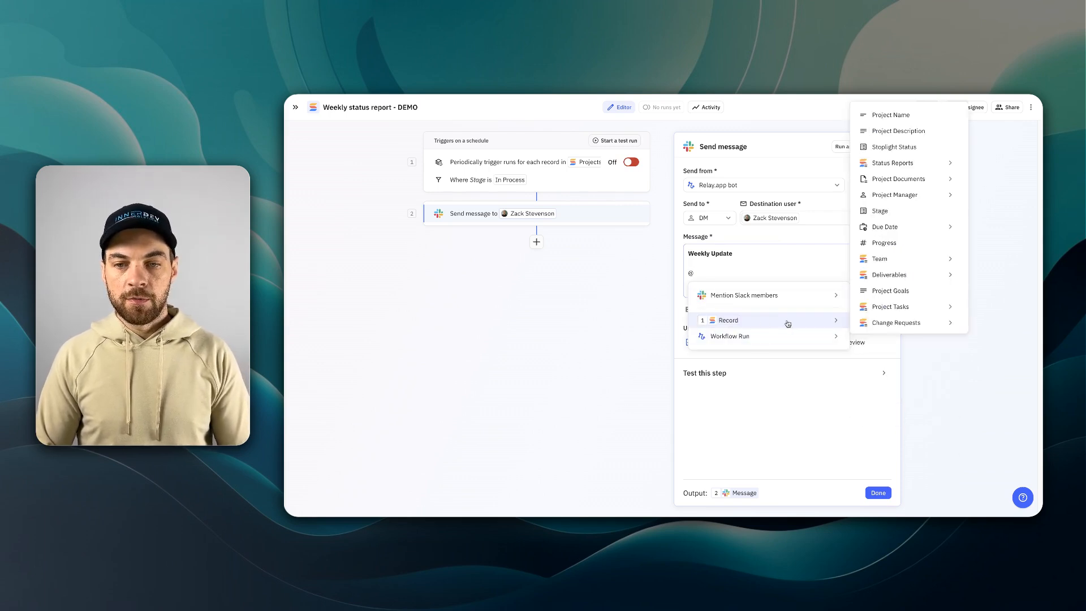
click(891, 115)
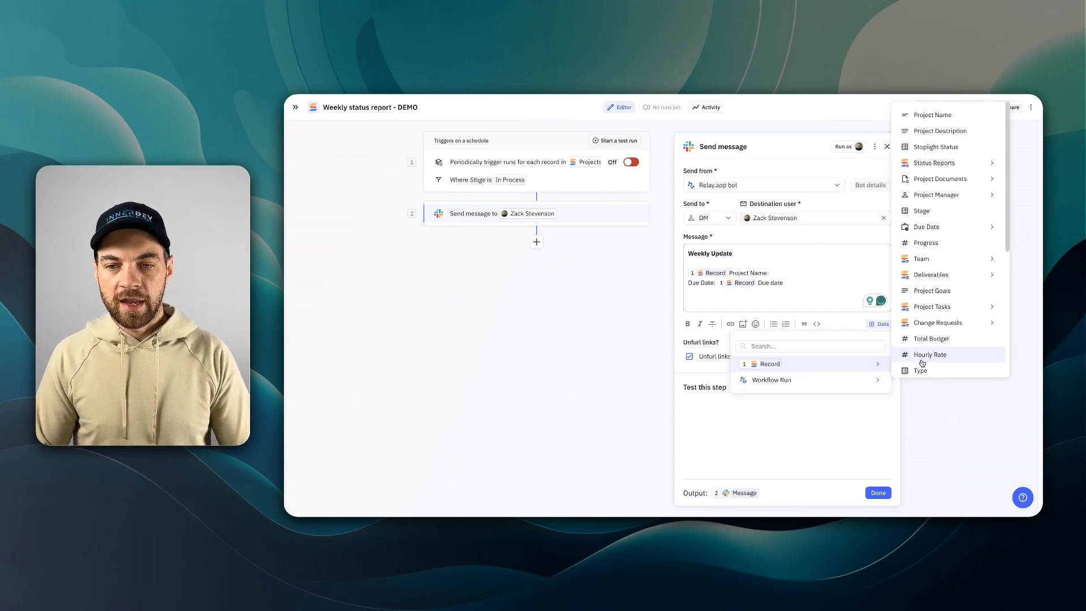
Add a bulleted list unrolling Project Tasks with each Task and Status separated by a dash, and turn off link unfurling
mouse_move(930, 309)
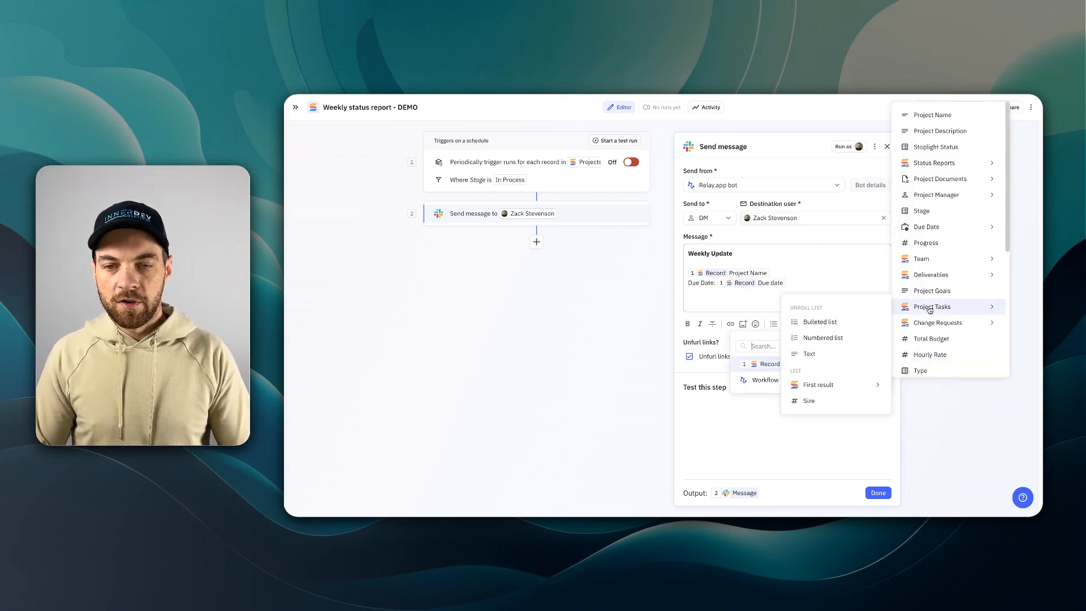
click(813, 323)
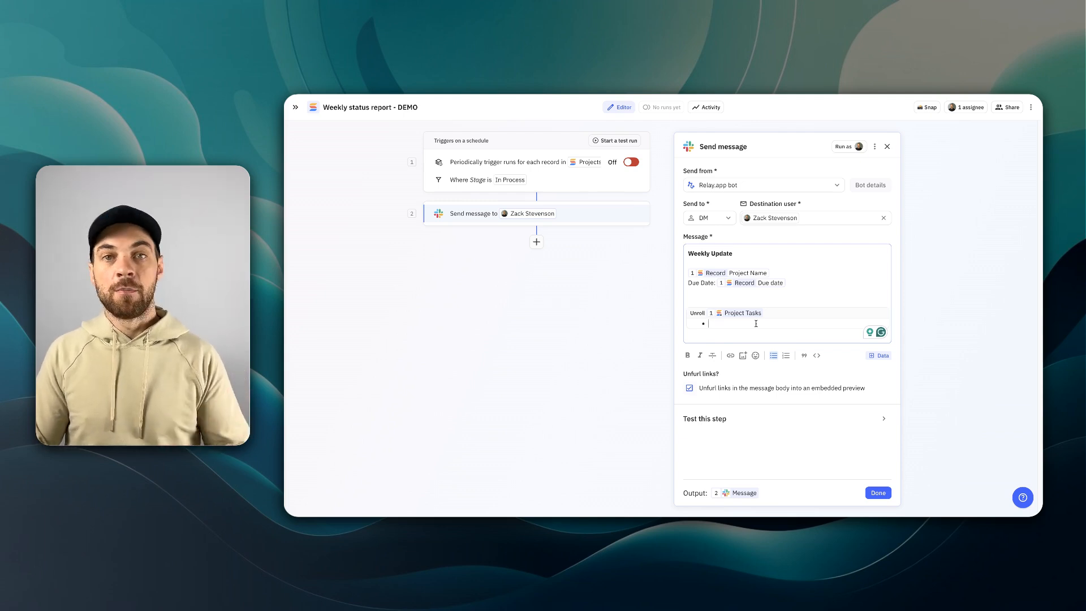
text(@)
mouse_move(784, 371)
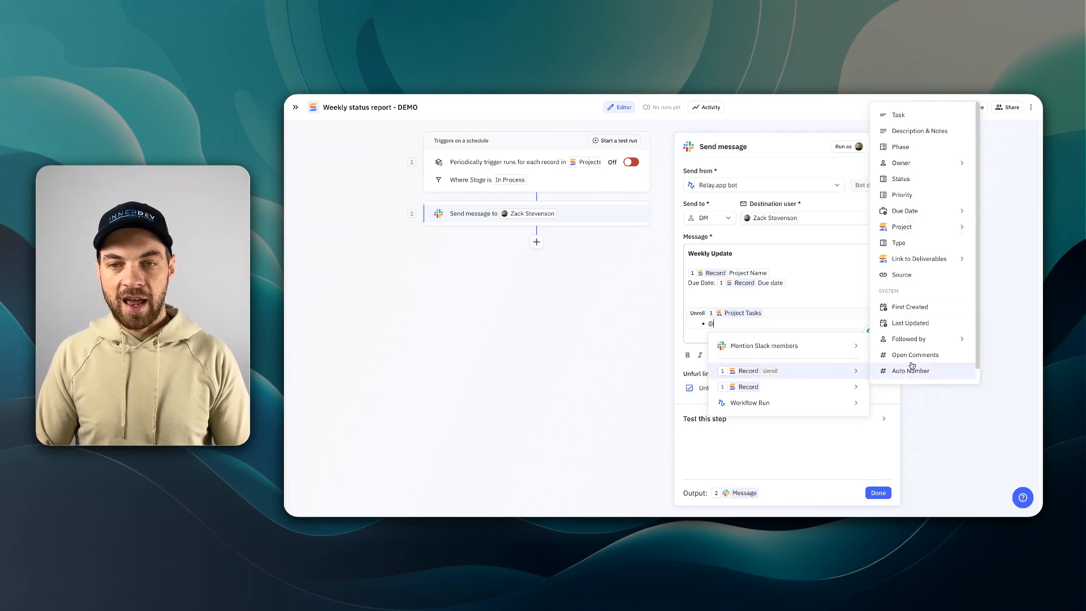
click(899, 115)
text(- @)
mouse_move(823, 374)
click(951, 180)
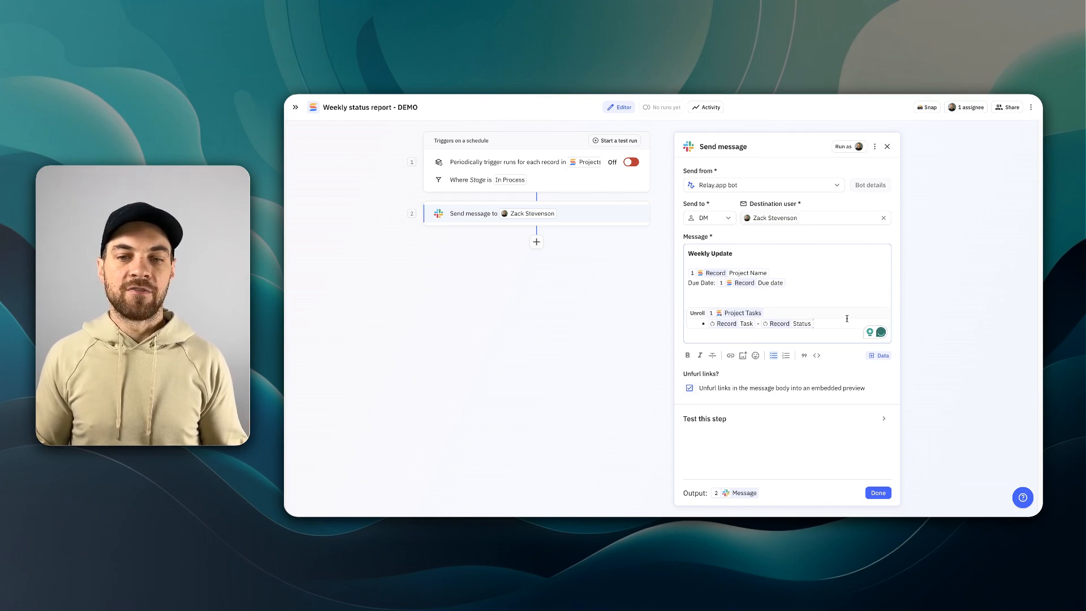
click(690, 388)
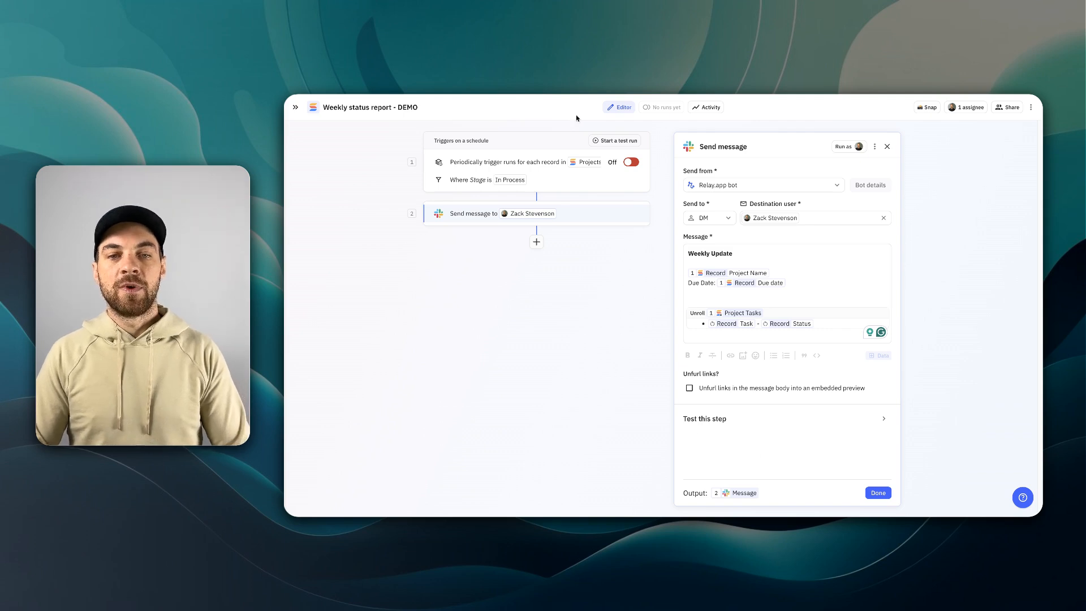
Inspect the field values of the Website 2.0 record from the trigger's preview
click(618, 146)
click(719, 389)
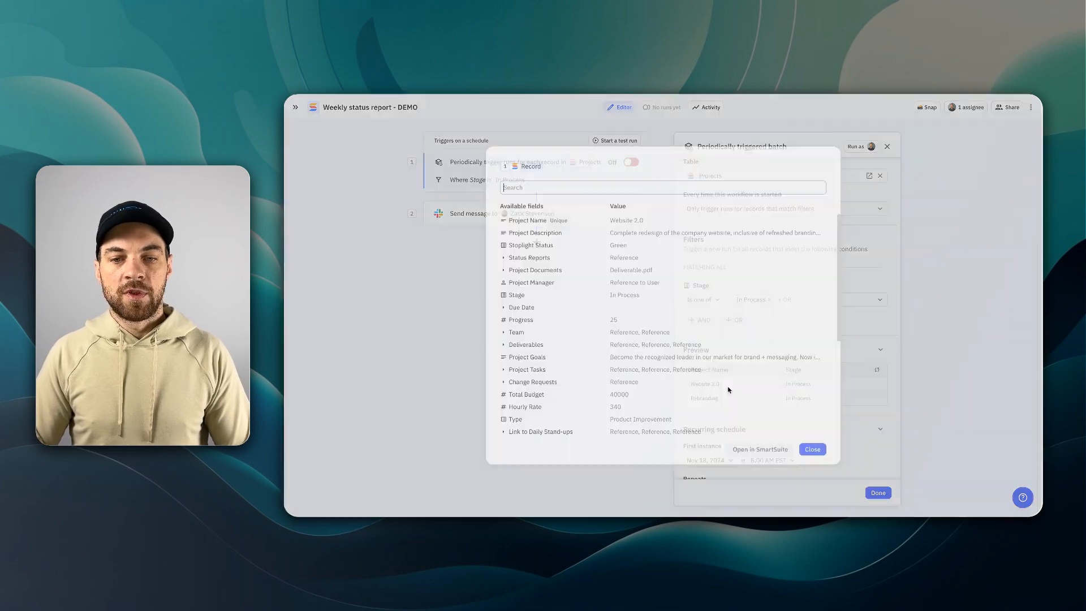
click(812, 450)
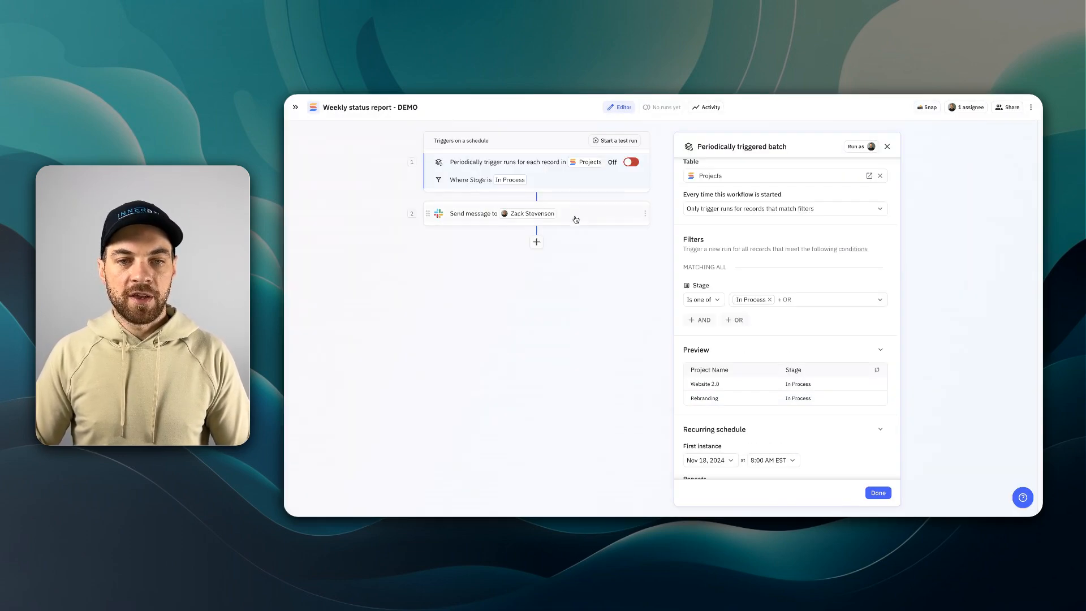
Test the Slack message step using the Website 2.0 record
click(575, 220)
click(707, 419)
click(785, 446)
click(787, 326)
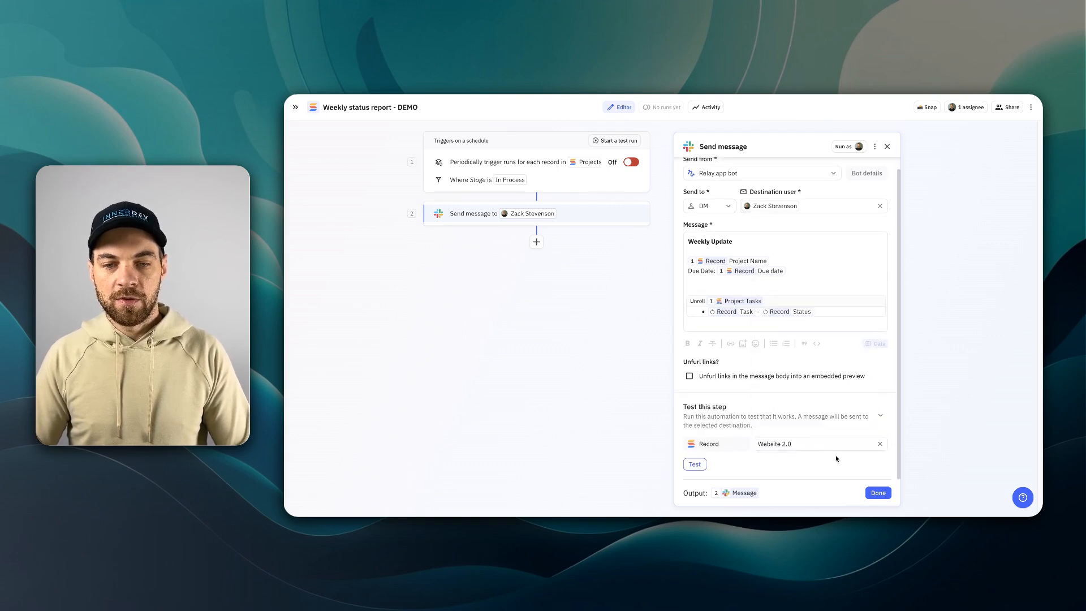
click(697, 465)
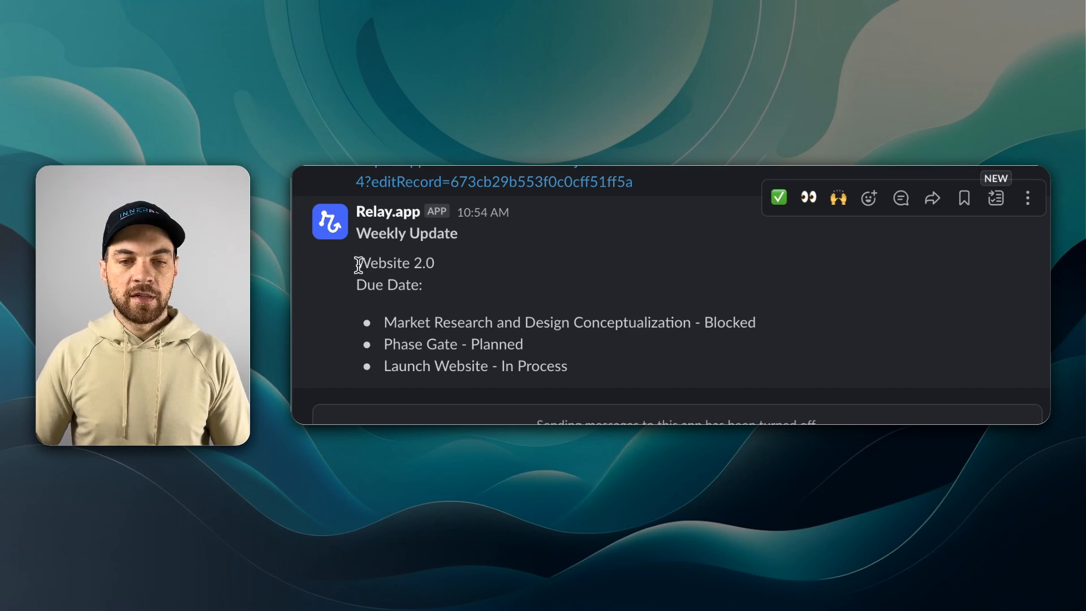
Check the project name and the task statuses in the Weekly Update message received in Slack
drag(358, 264, 482, 269)
click(482, 270)
drag(577, 373, 379, 321)
click(444, 279)
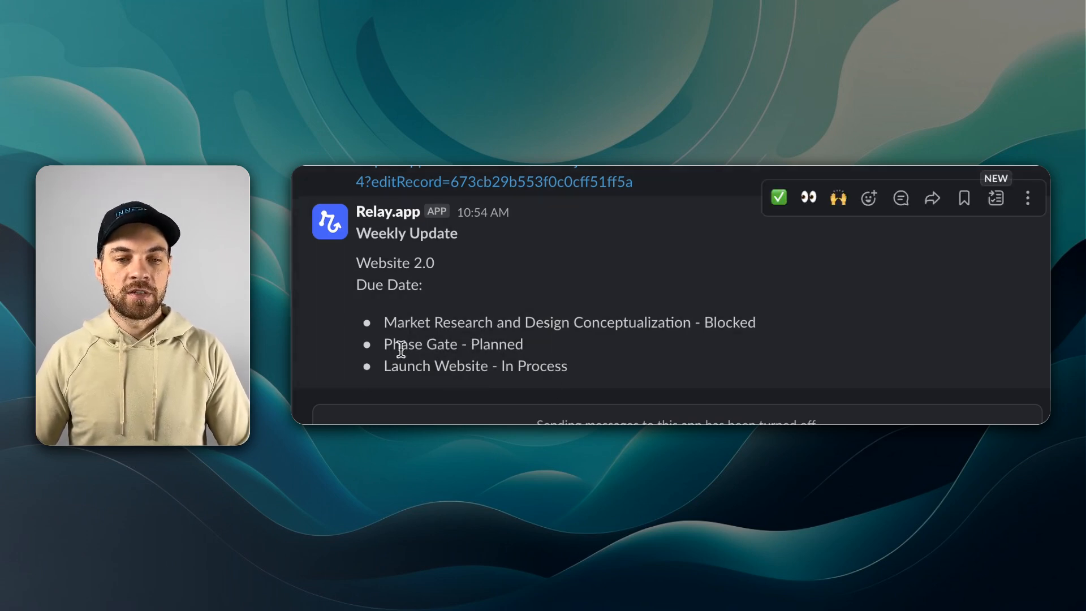
drag(703, 323, 762, 326)
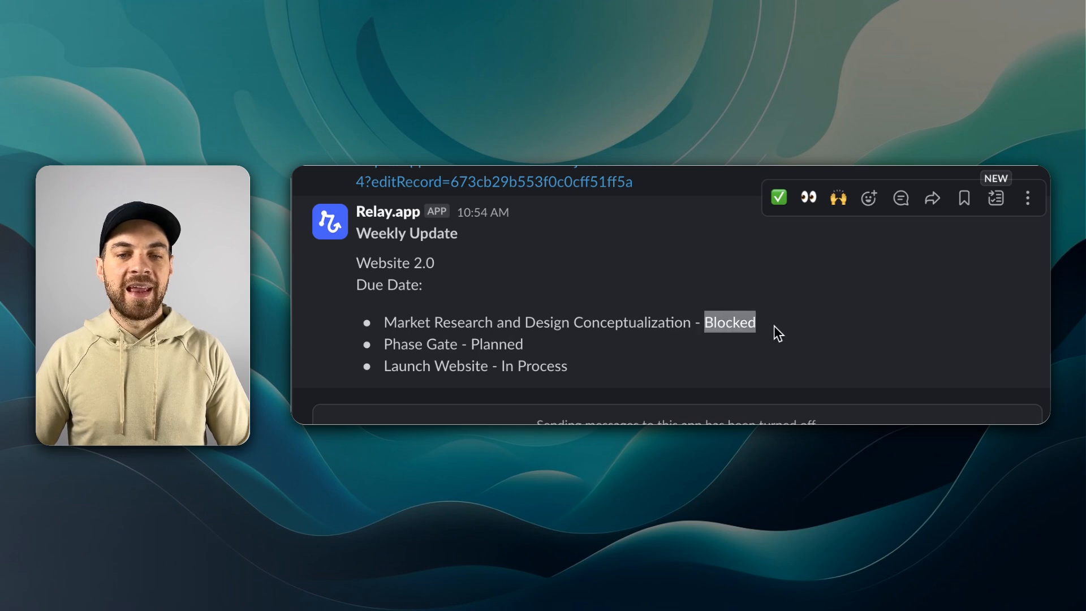
click(809, 325)
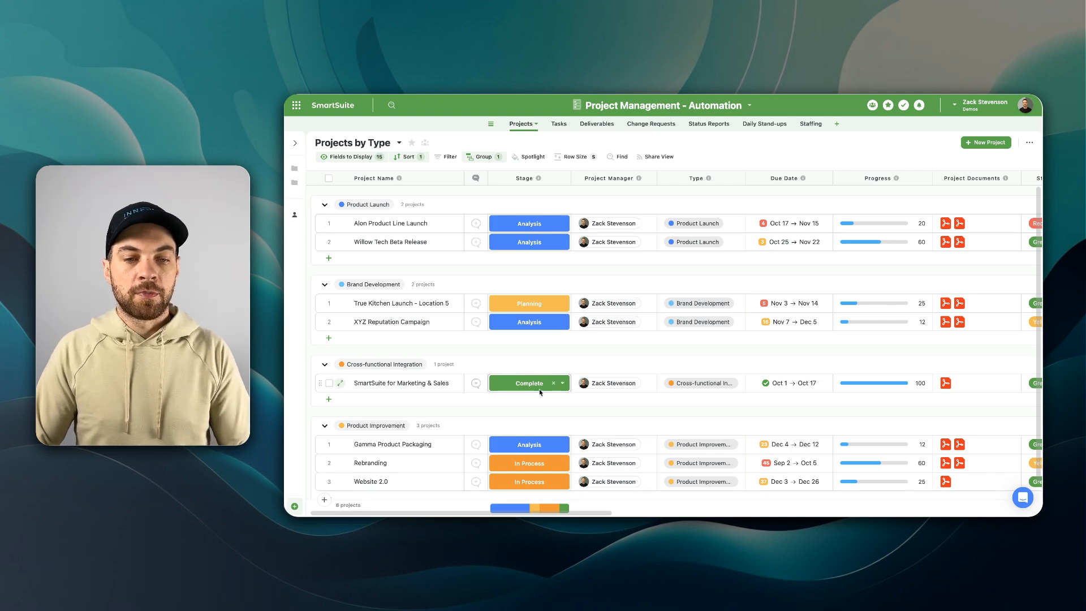
Open the SmartSuite for Marketing & Sales project in SmartSuite and examine its Team section, including the client project contacts
click(339, 384)
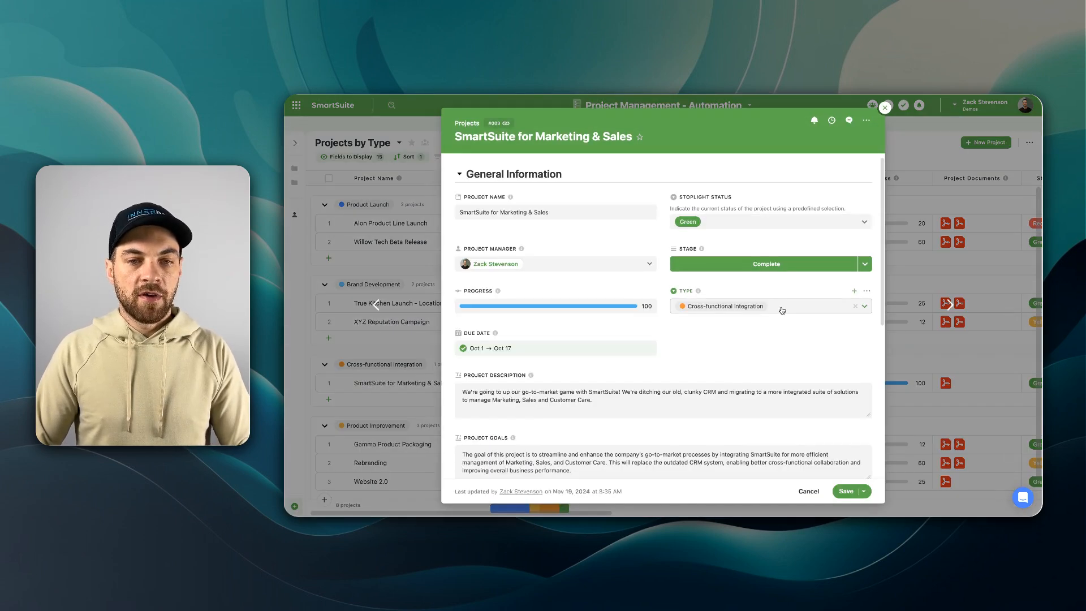
scroll(782, 311, down, 10)
click(475, 422)
scroll(538, 397, down, 3)
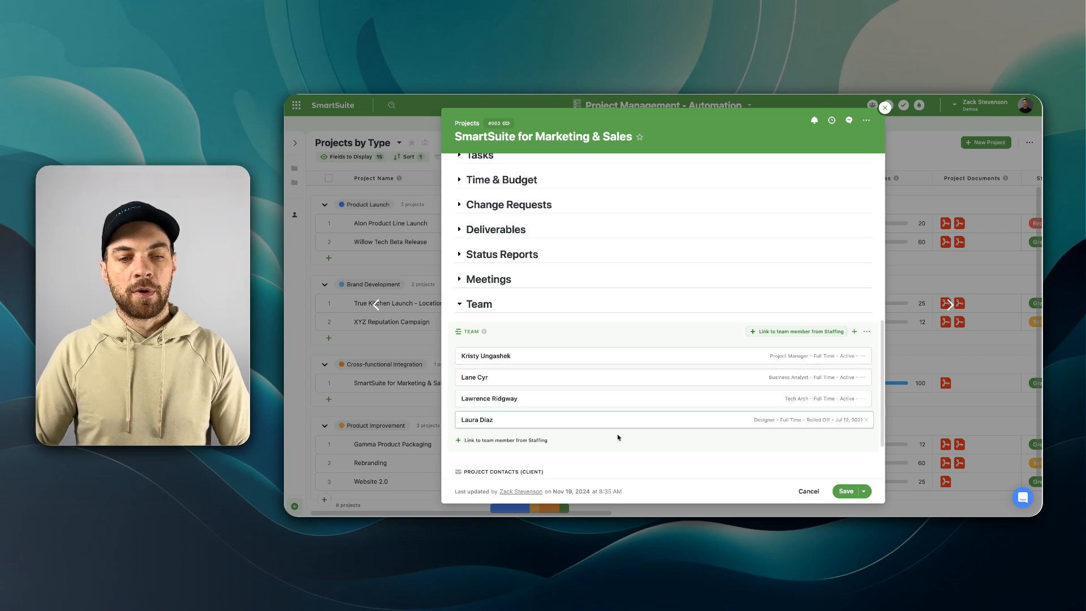
scroll(594, 426, down, 2)
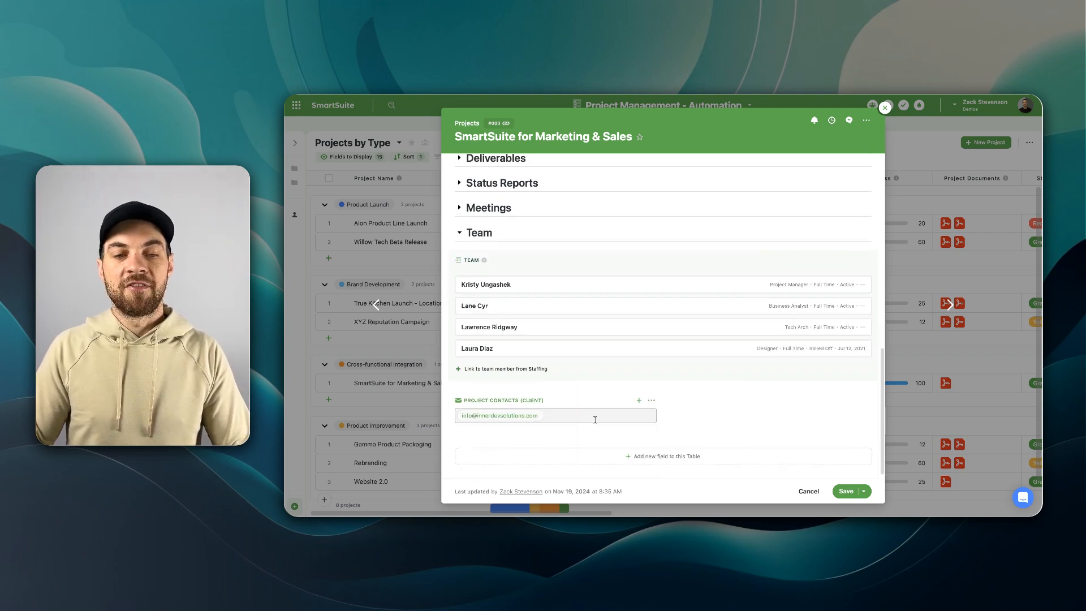
Close the project record without saving and set the untitled workflow's trigger to SmartSuite's Record first meets conditions on the Projects table
click(808, 491)
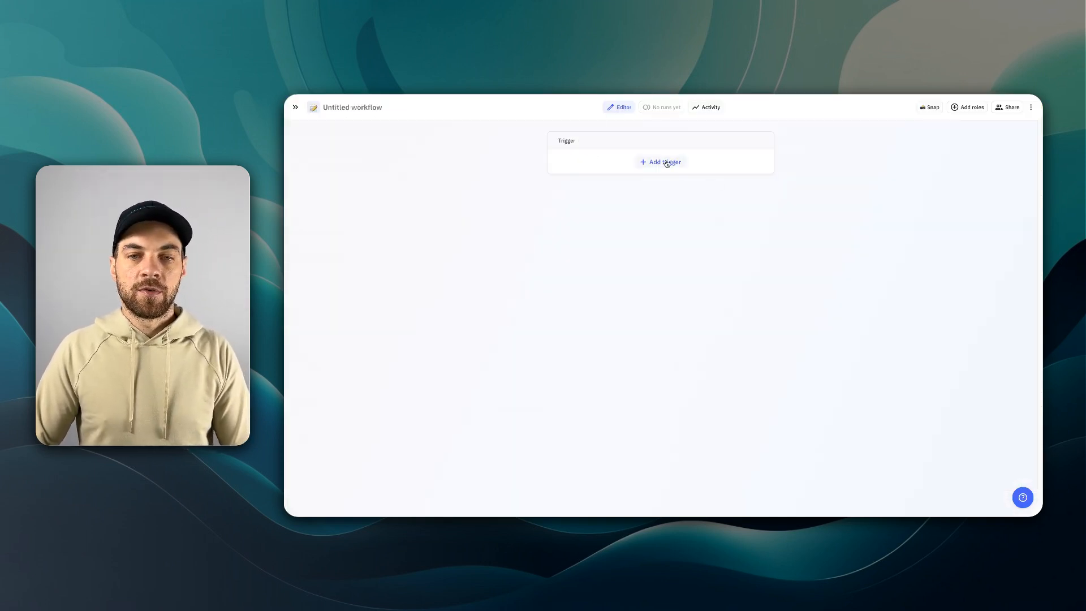
click(666, 163)
text(smart)
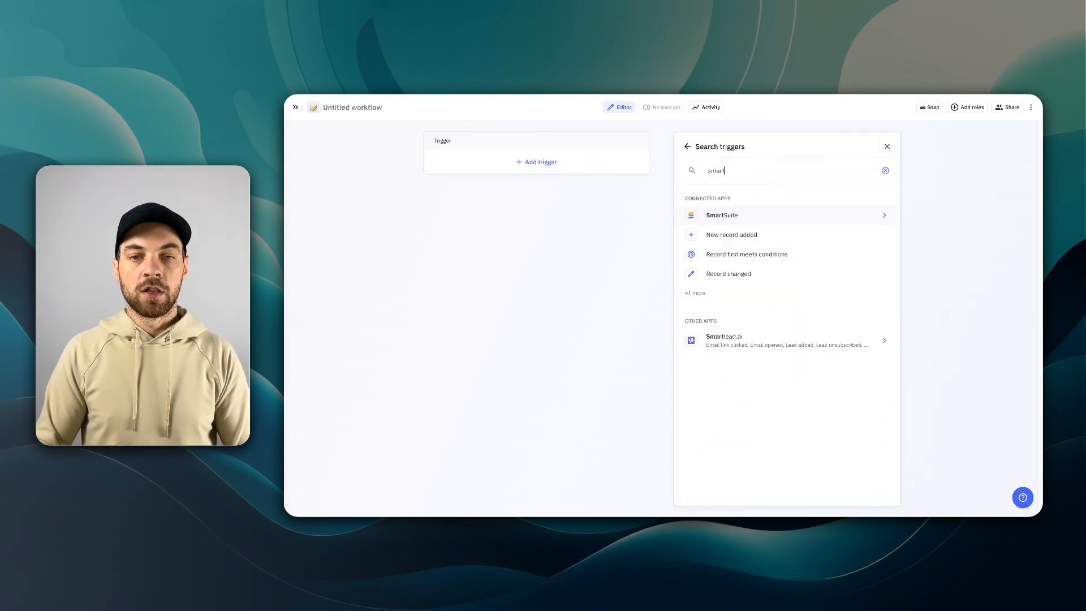
click(722, 215)
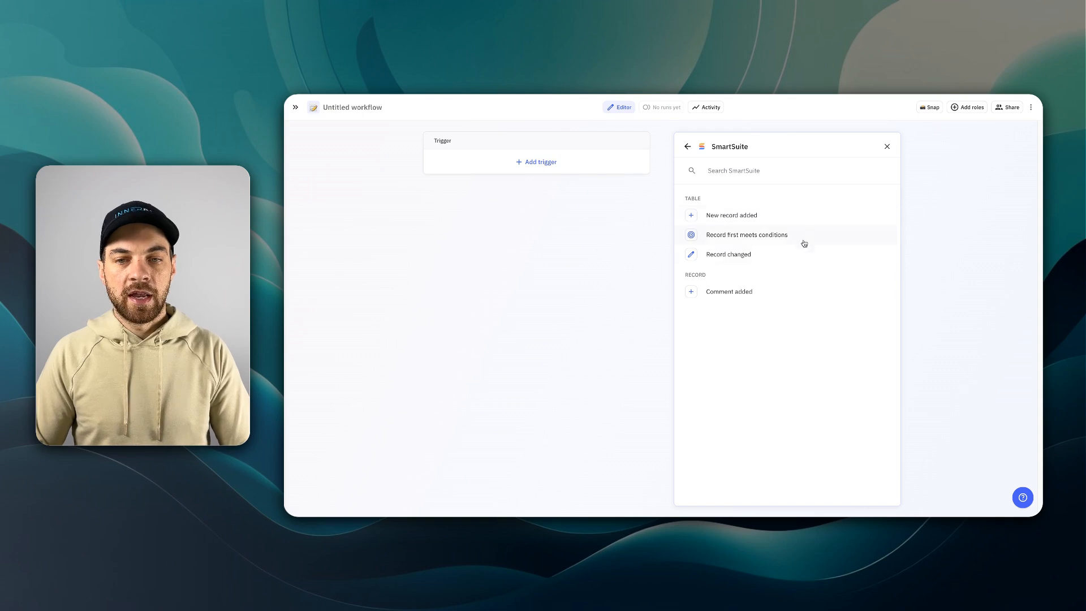
click(735, 240)
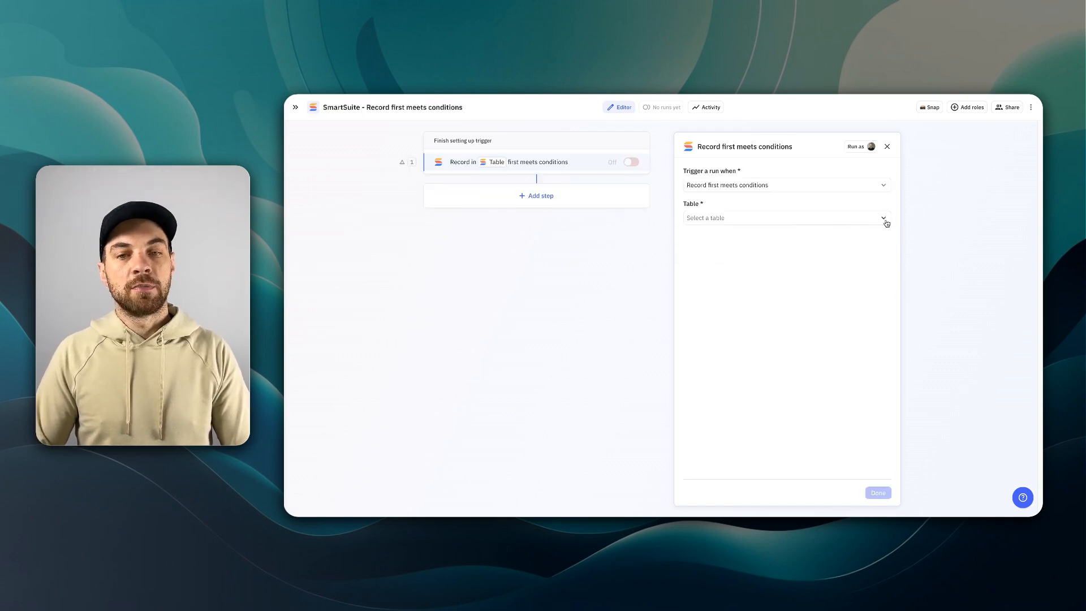
click(793, 223)
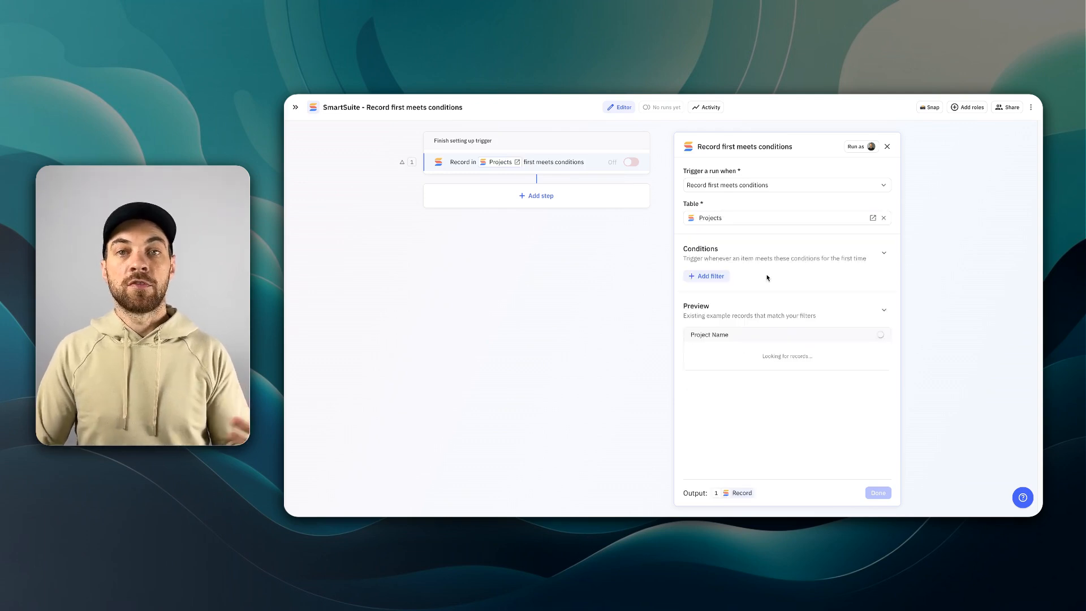
Add a trigger condition requiring the project's Stage to be one of Complete
click(722, 277)
text(stat)
key(BackSpace)
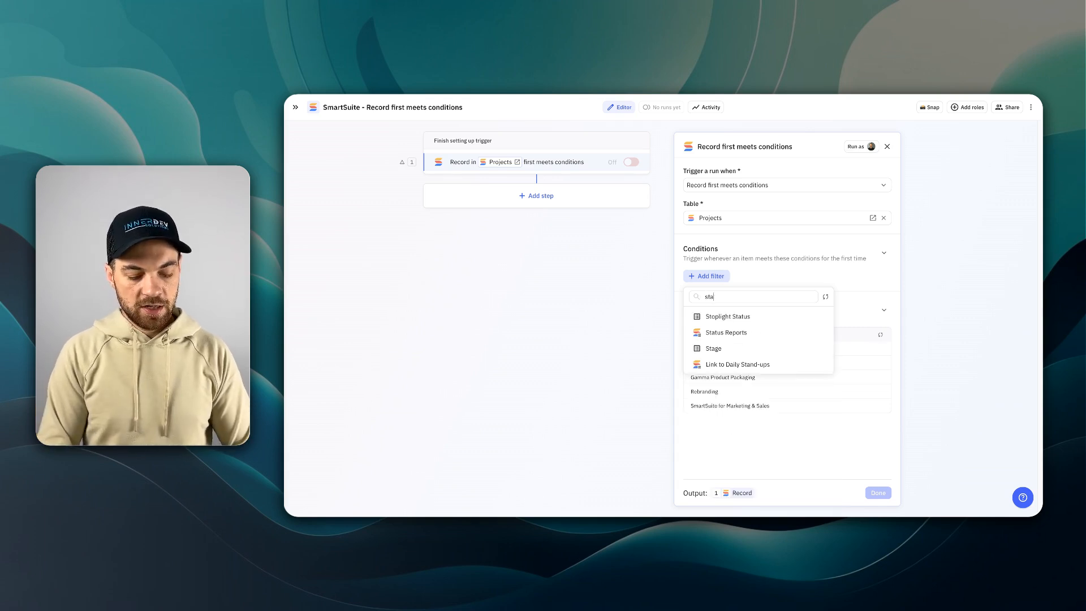
click(720, 348)
click(767, 311)
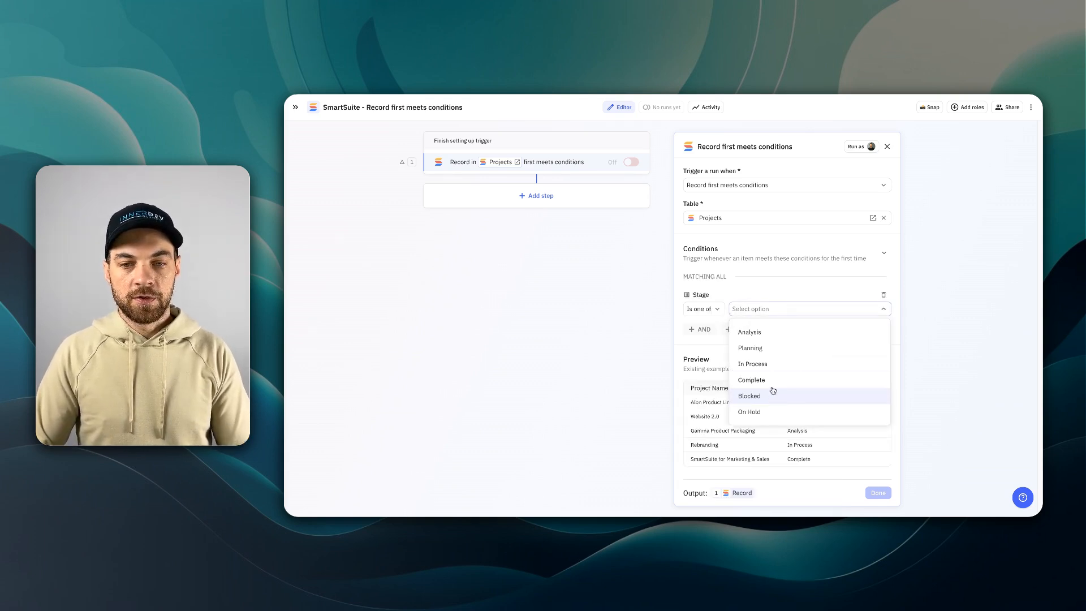
click(772, 379)
click(770, 285)
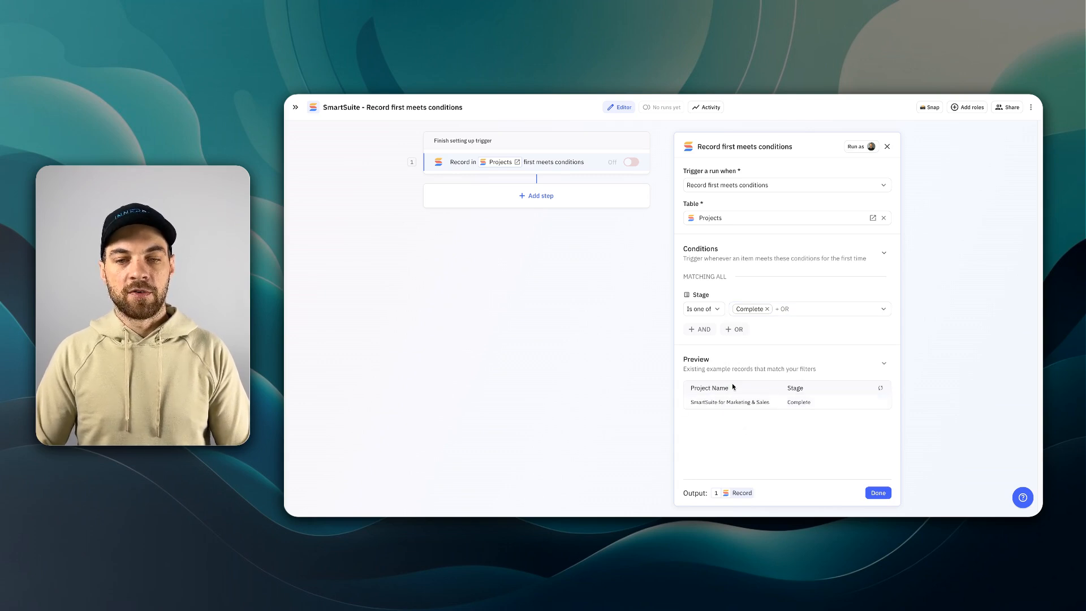
Add a Gmail Send email step after the trigger and rename it "Send email to Team (internal)"
click(538, 203)
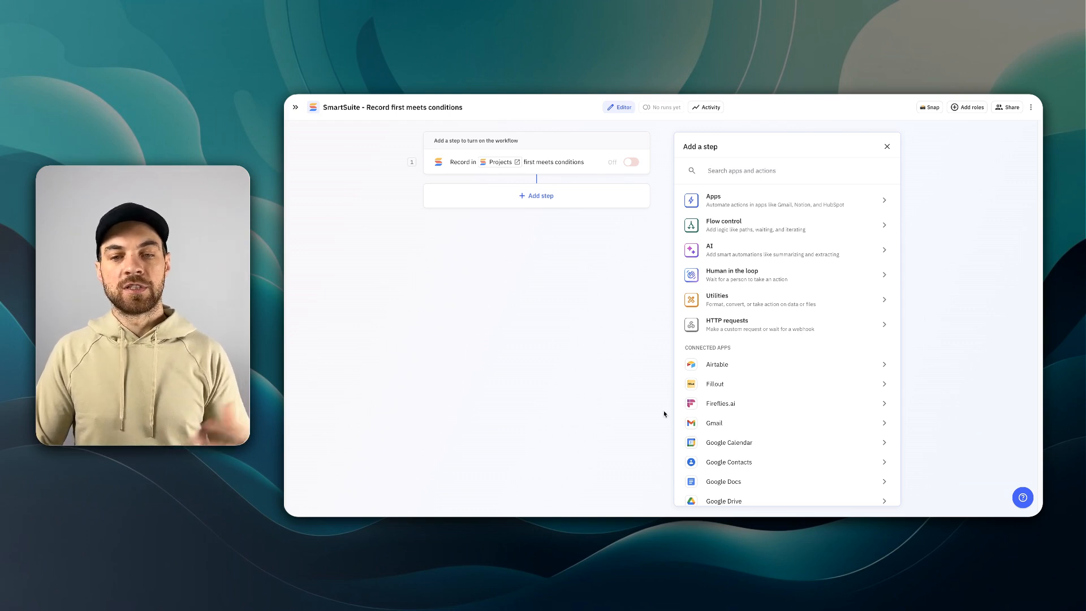
click(716, 428)
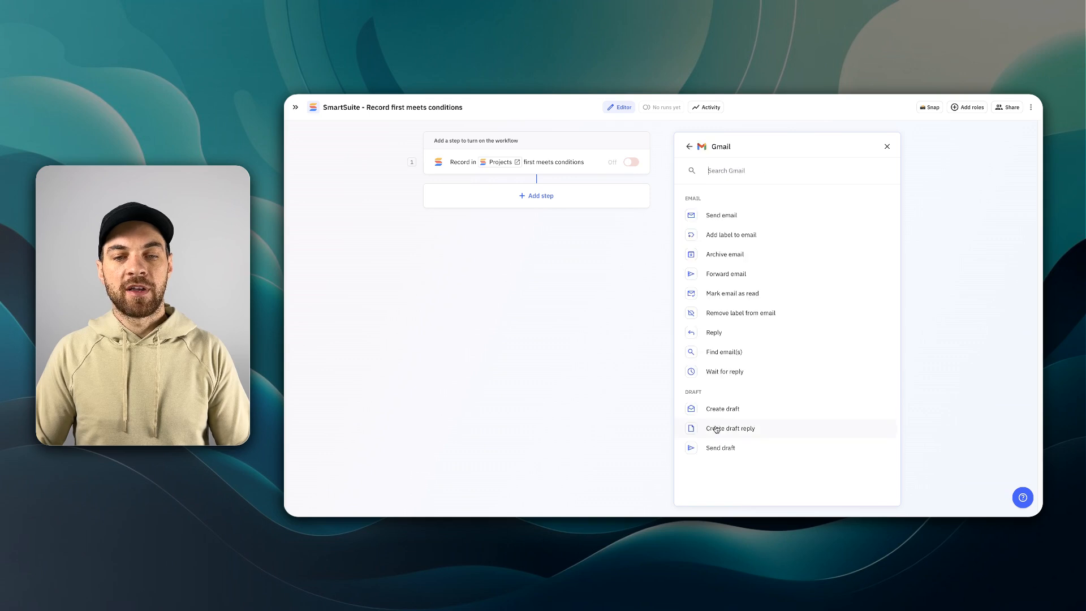
click(731, 219)
click(874, 147)
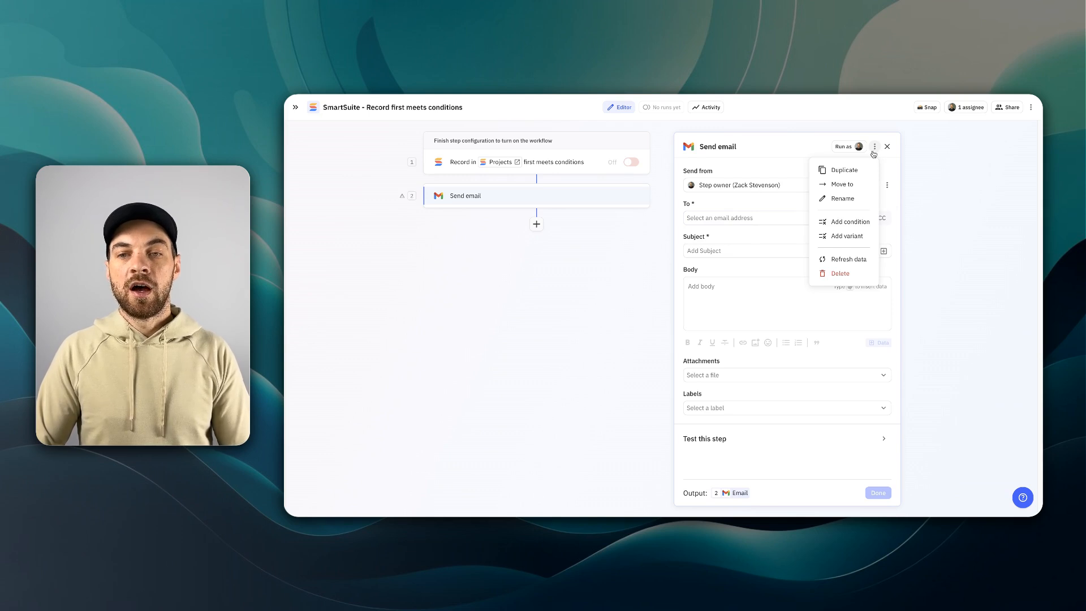
click(860, 196)
text(Send em)
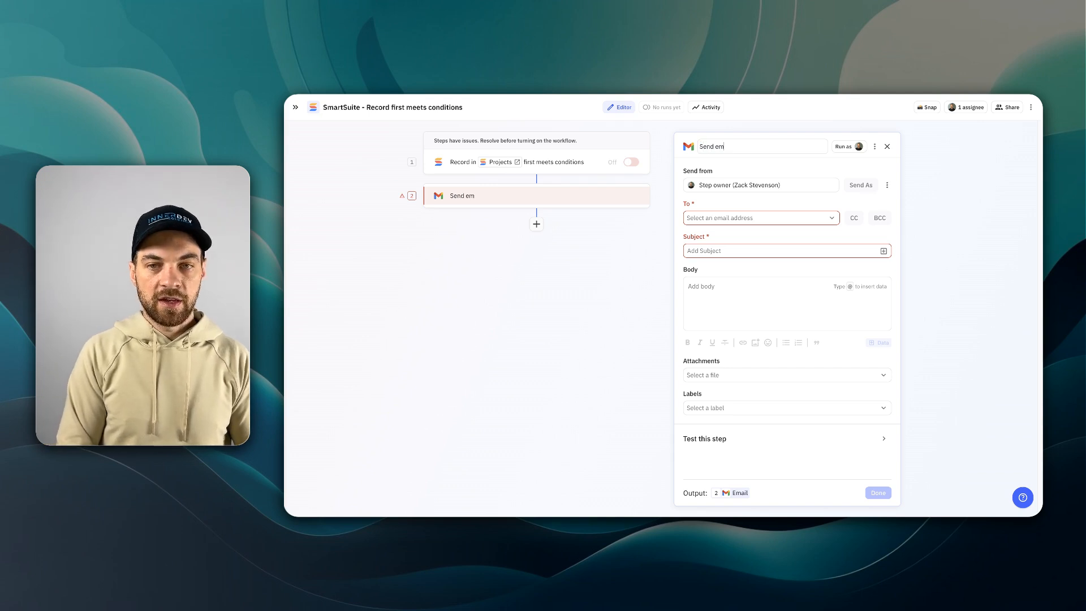
text(ail to Team)
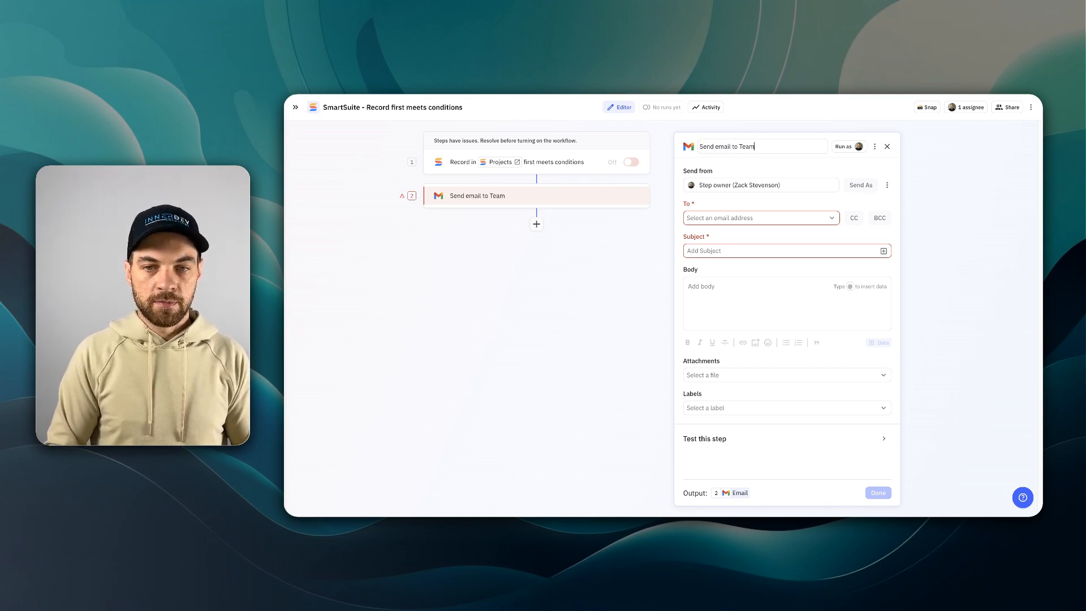
text( (internal))
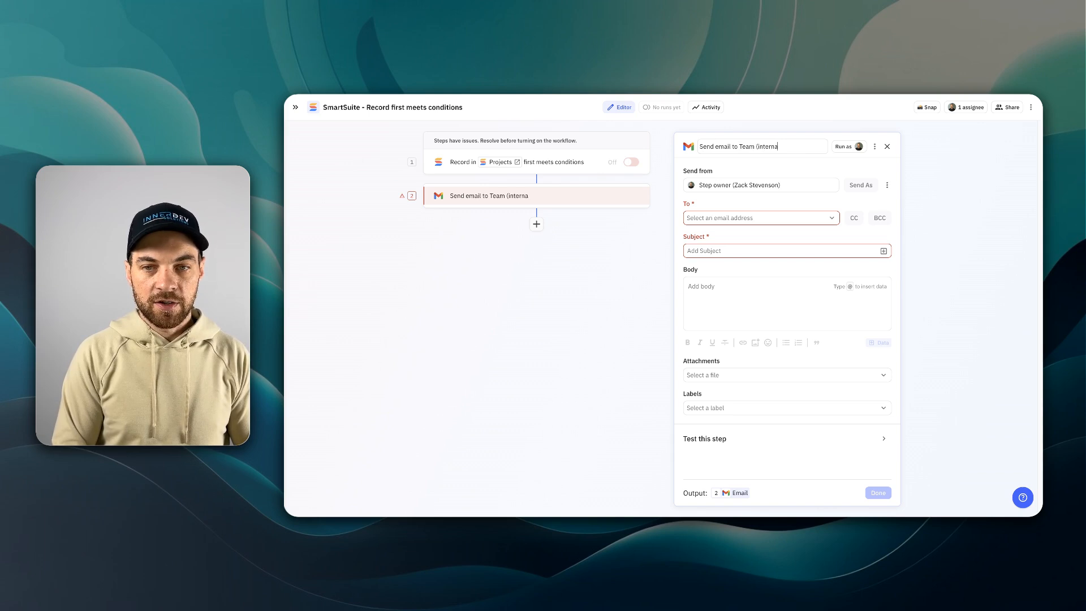
Address the email to the record's combined Team emails, with the subject "Project Survey - " followed by the record's Project Name
click(758, 218)
mouse_move(713, 262)
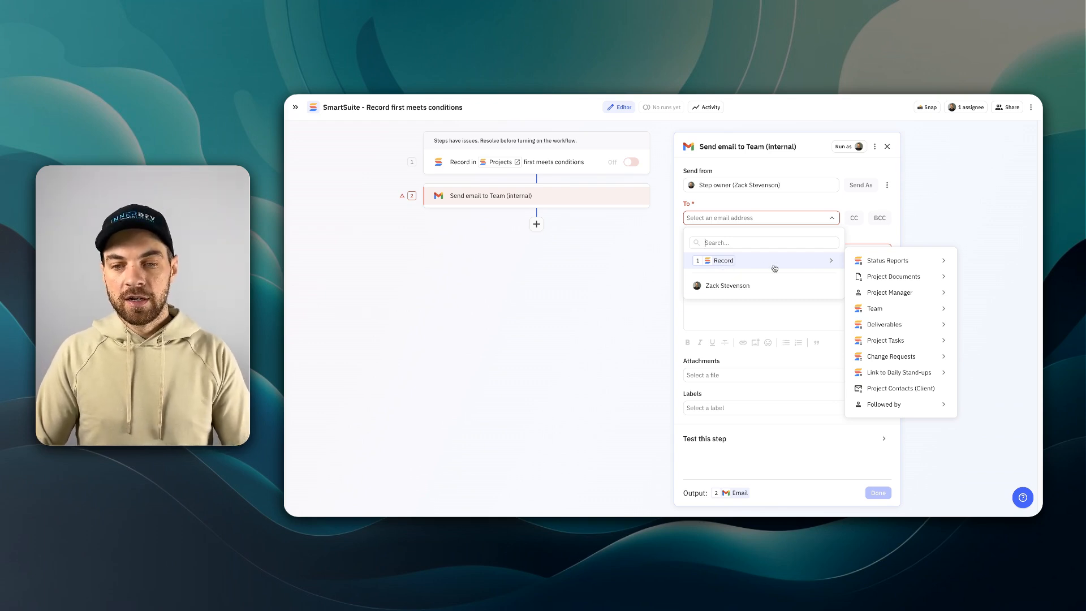
mouse_move(881, 305)
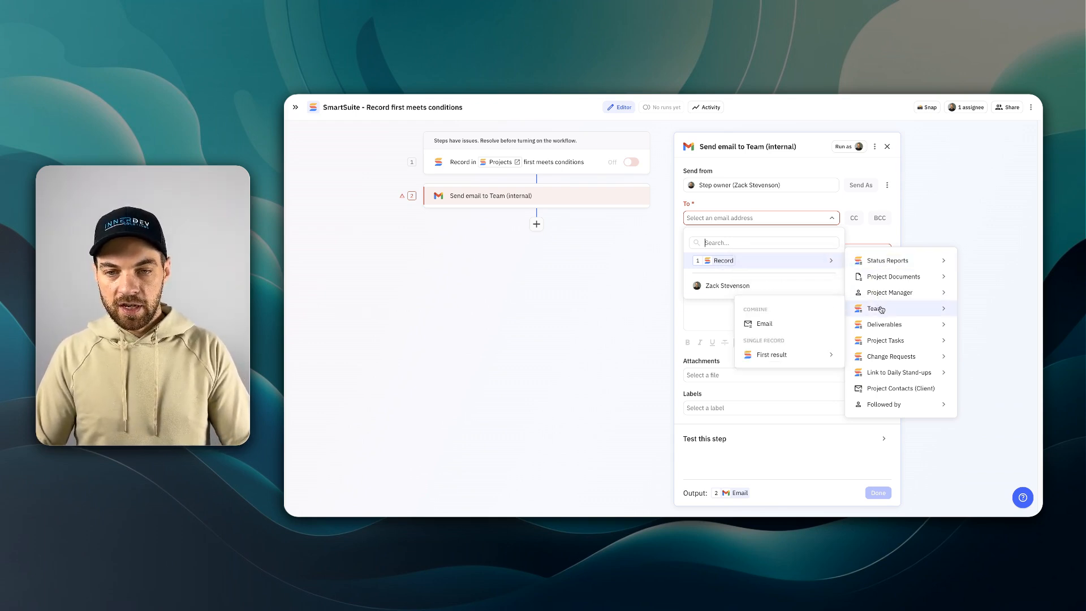
click(774, 326)
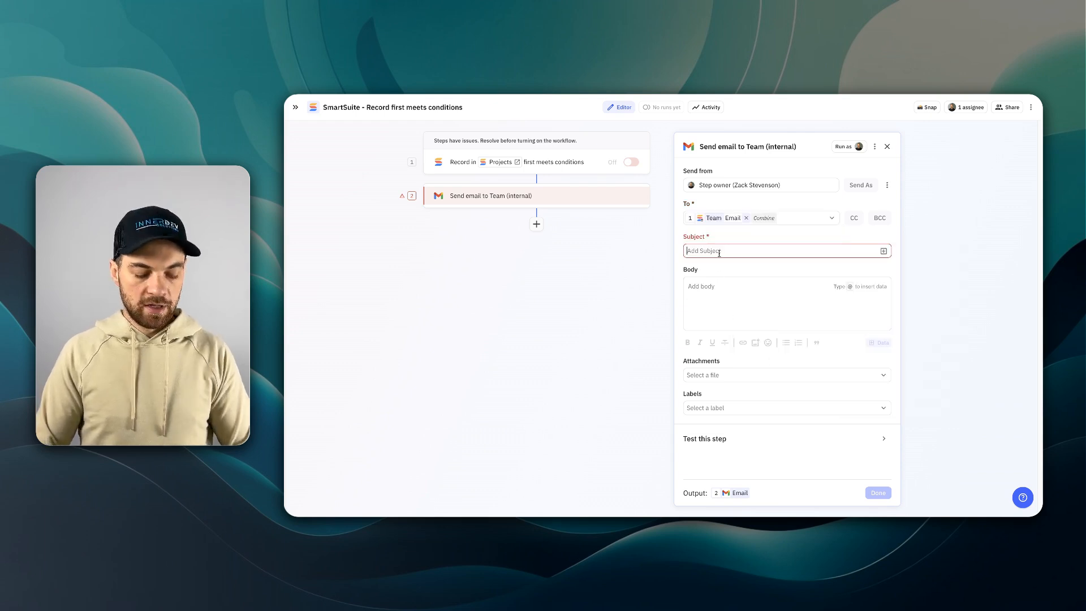
text(Project Surve)
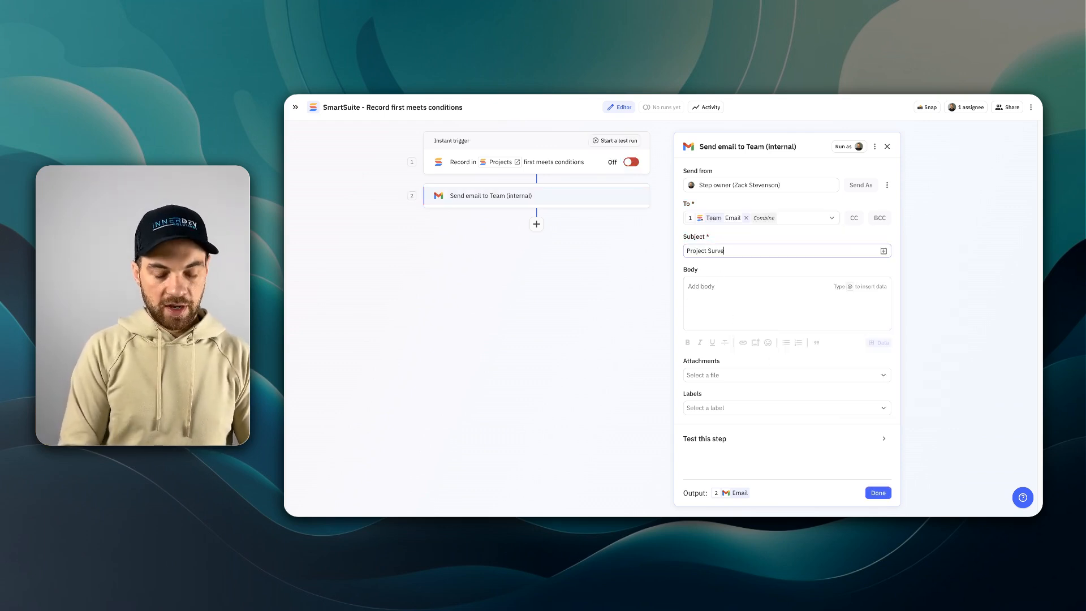
text(y - @)
mouse_move(812, 274)
click(933, 272)
Write the email body as "Hi Team,", a blank line, "Please complete this survey for the project." and "[survey URL]" on its own line
click(802, 290)
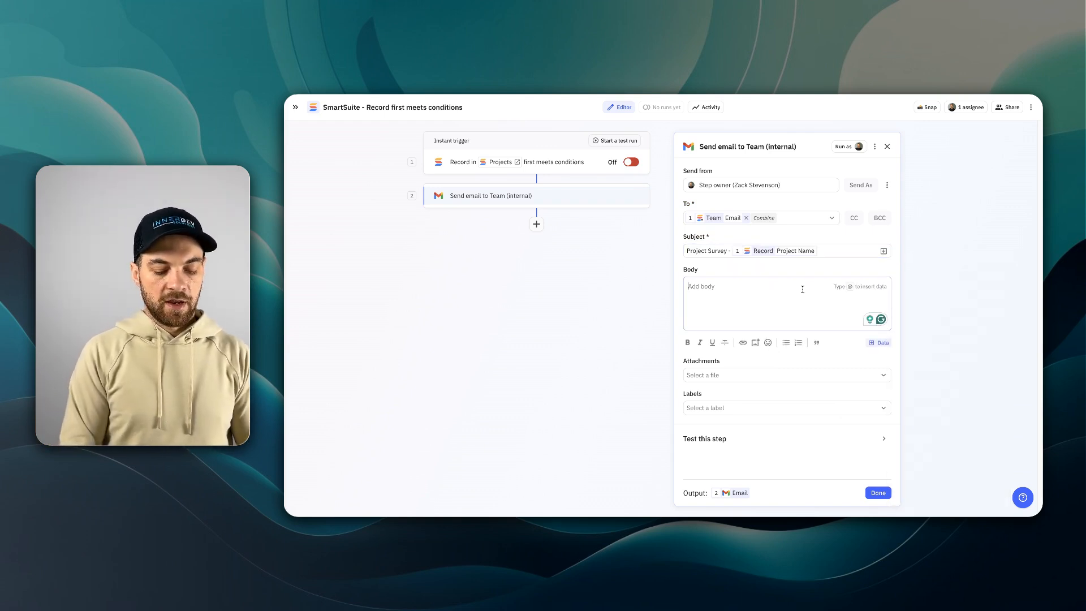
text(Hi Team,)
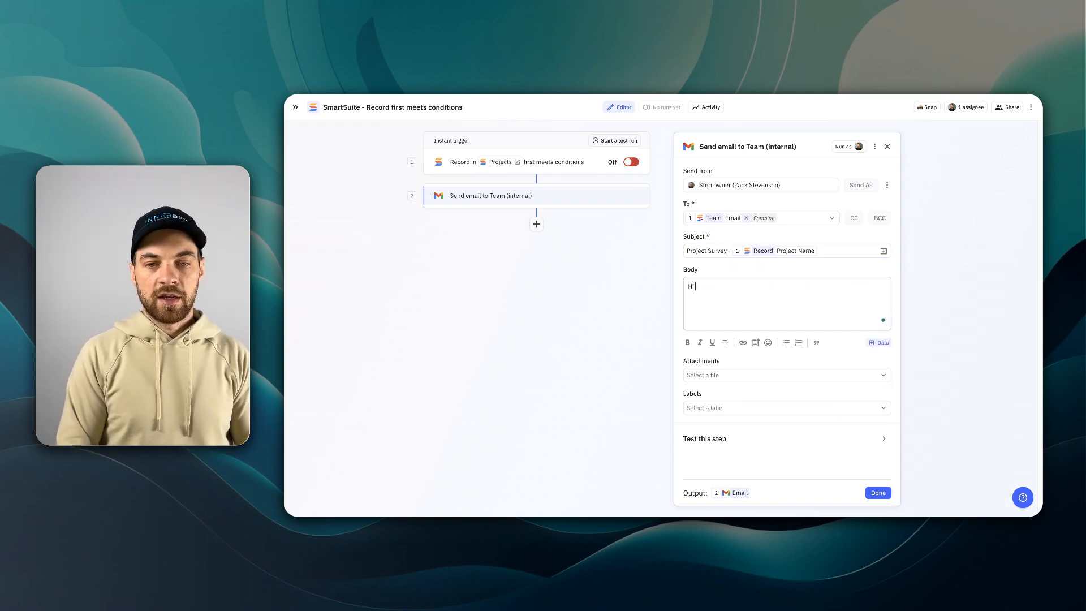
key(Return)
key(Return)
text(Please complet)
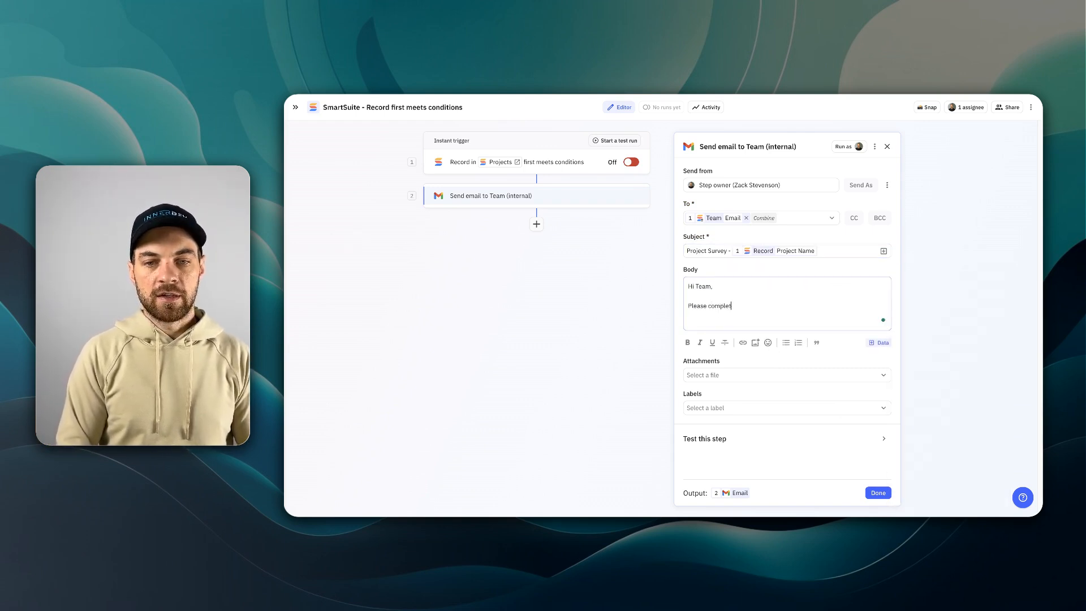
text(e this survey)
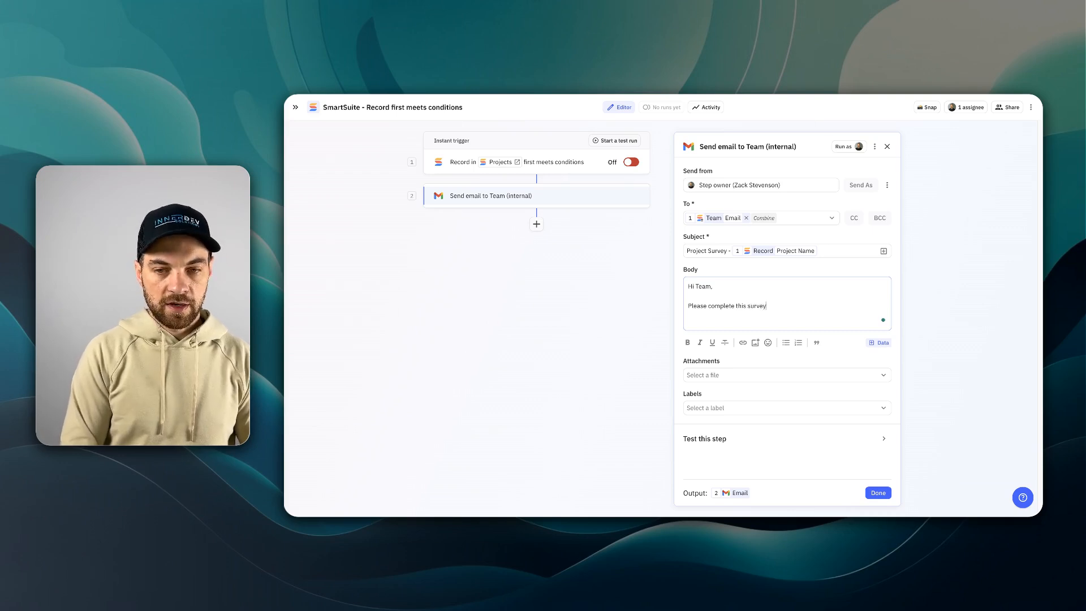
text( for the project.)
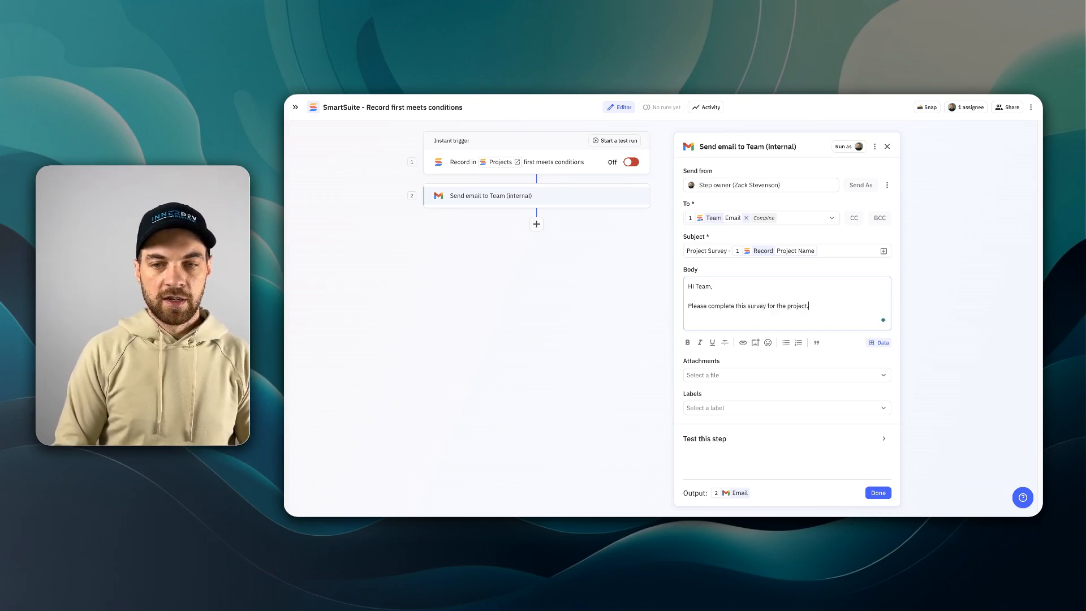
key(Return)
text([survey URL])
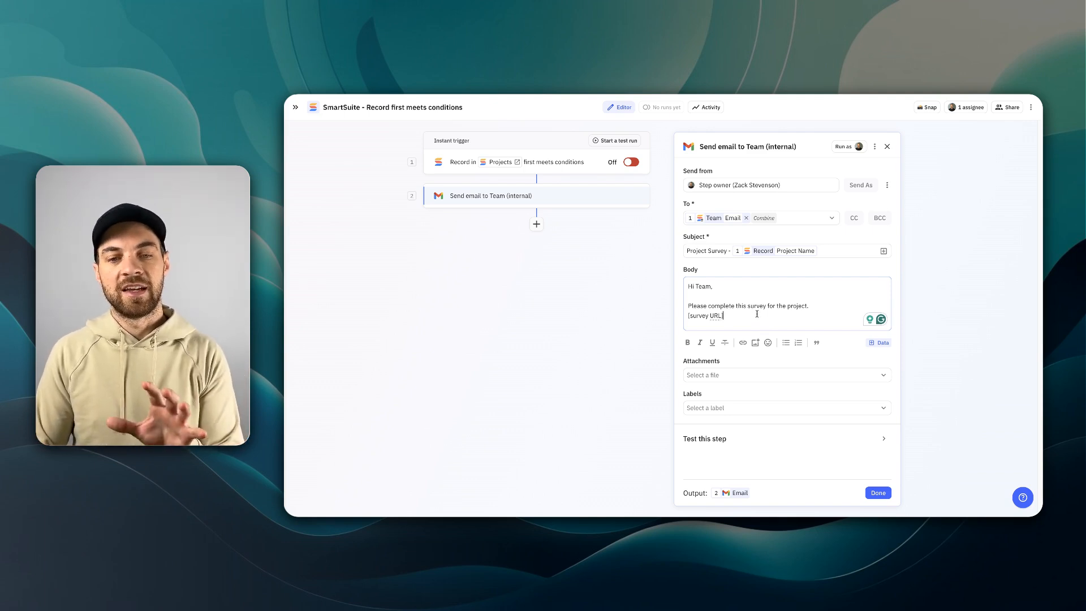
Duplicate the team email step and rename the copy "Send email to Client (external)"
click(645, 195)
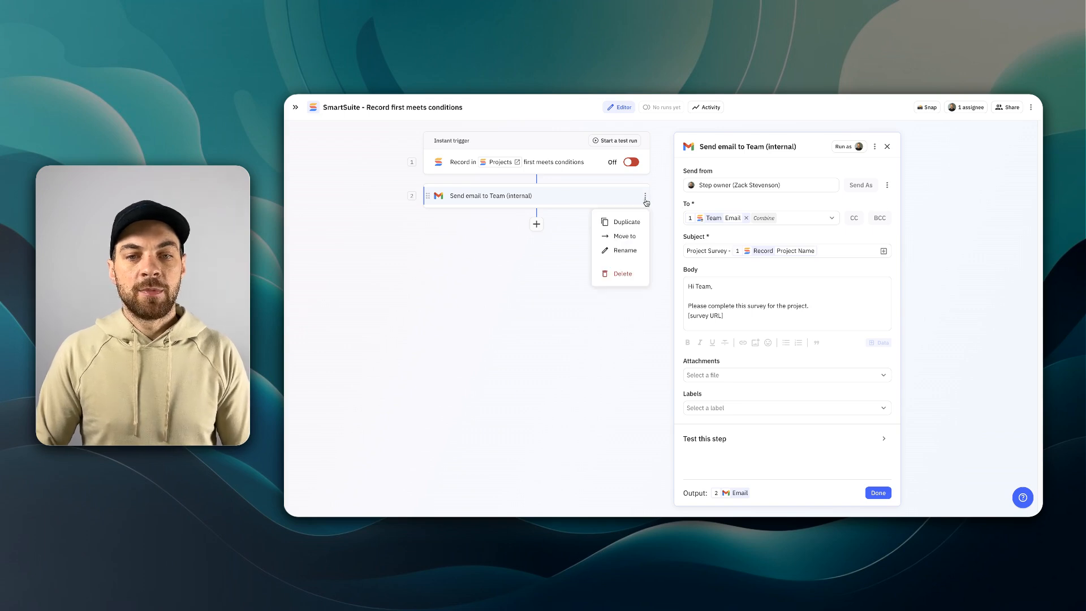
click(631, 222)
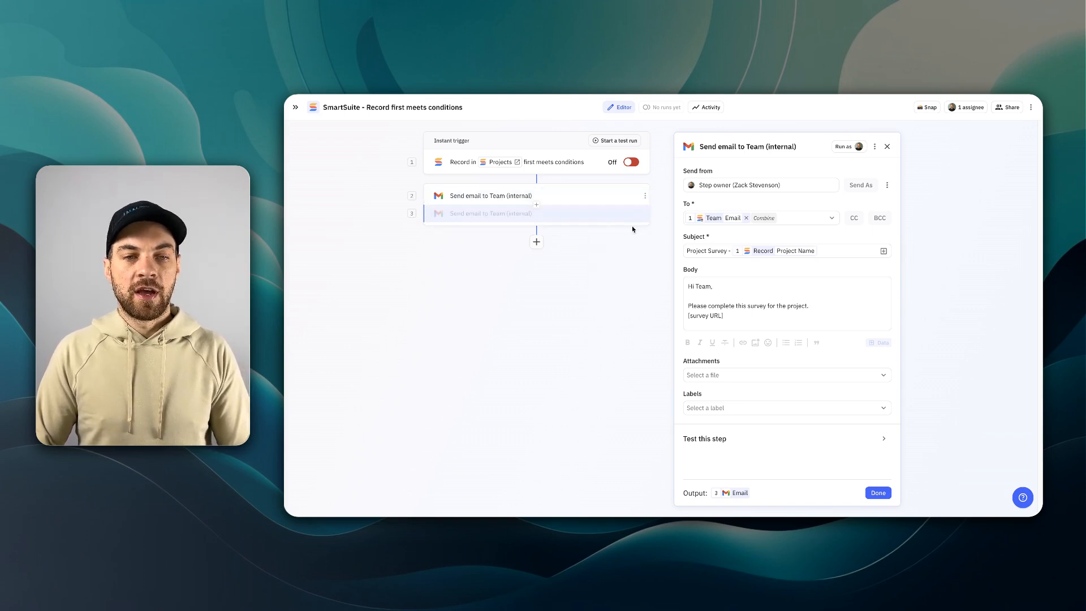
click(874, 147)
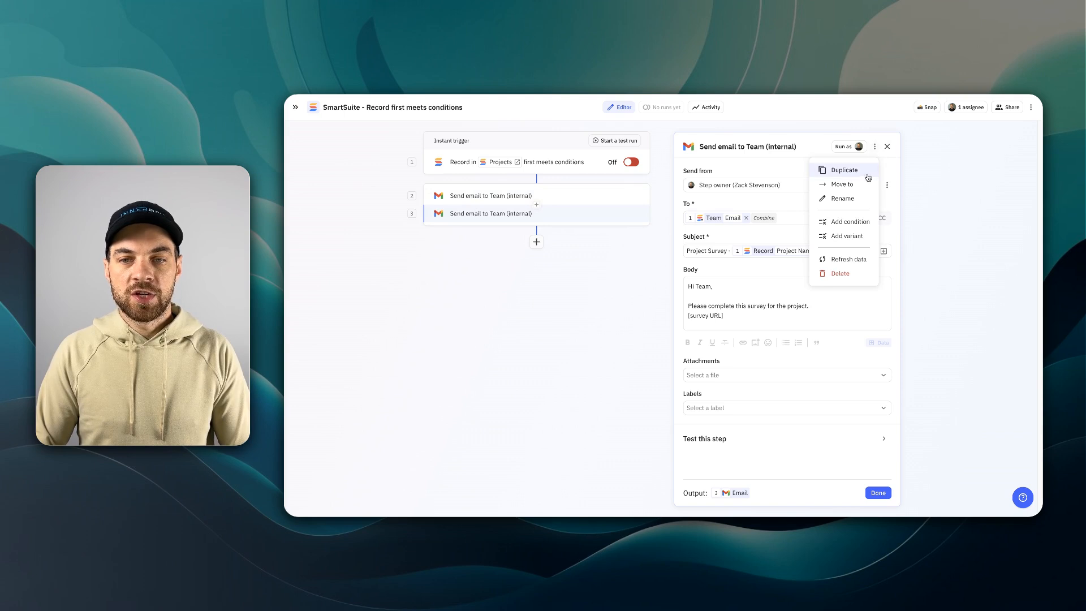
click(842, 198)
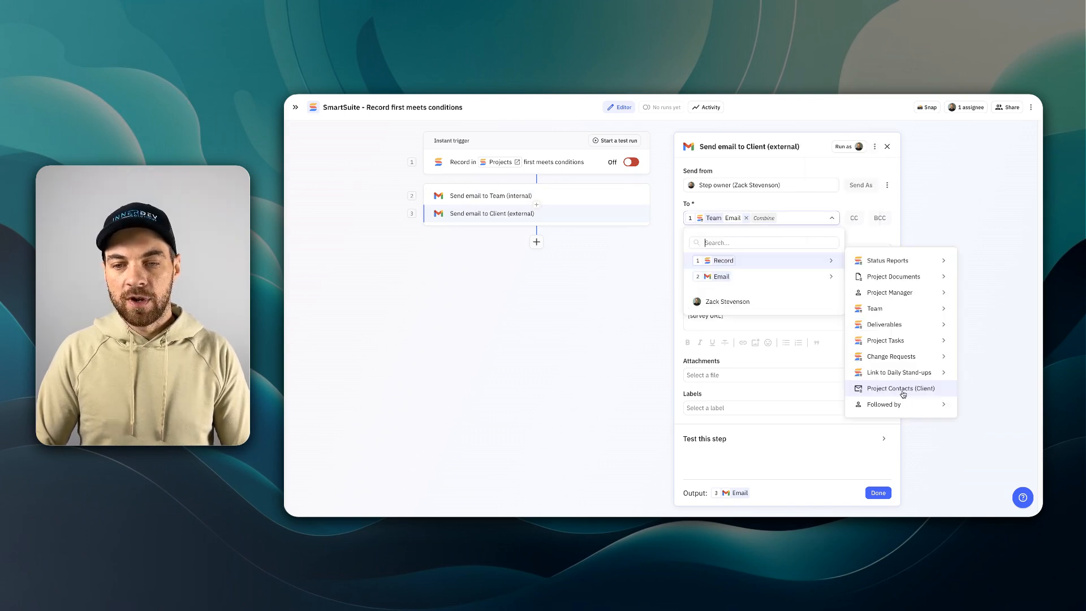
Address the client email to Project Contacts (Client) and replace its greeting with "Thank you for working with us please complete survey."
click(900, 389)
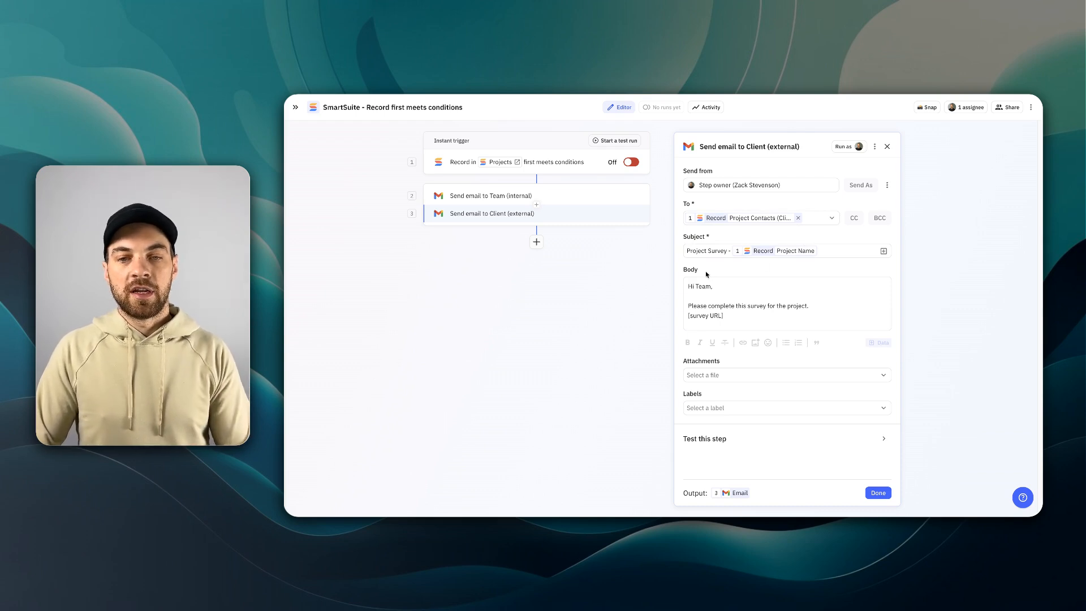
drag(694, 286, 747, 284)
key(BackSpace)
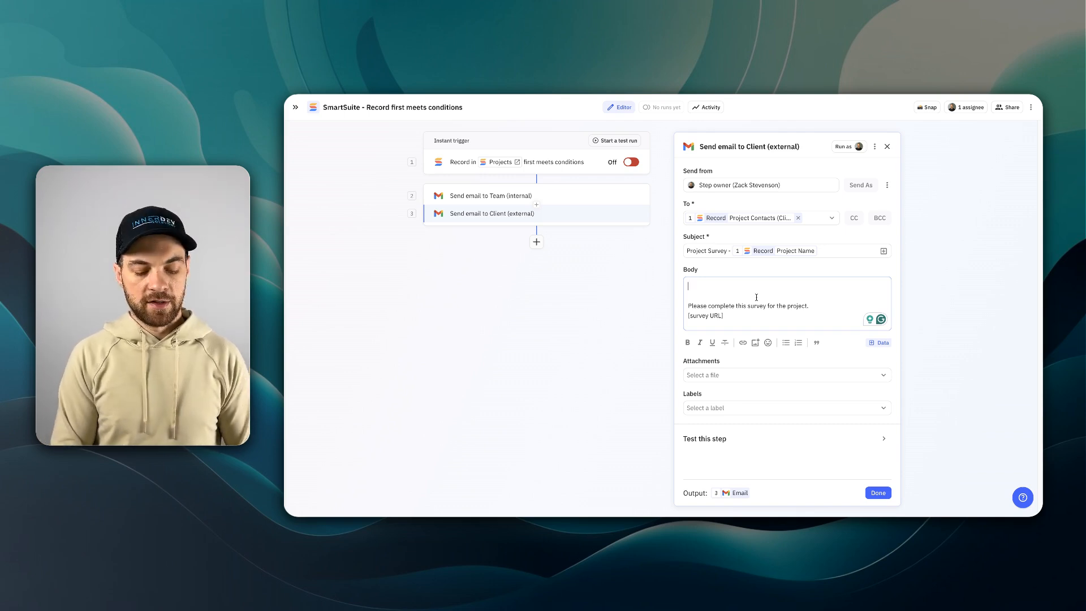
text(Thank you for work)
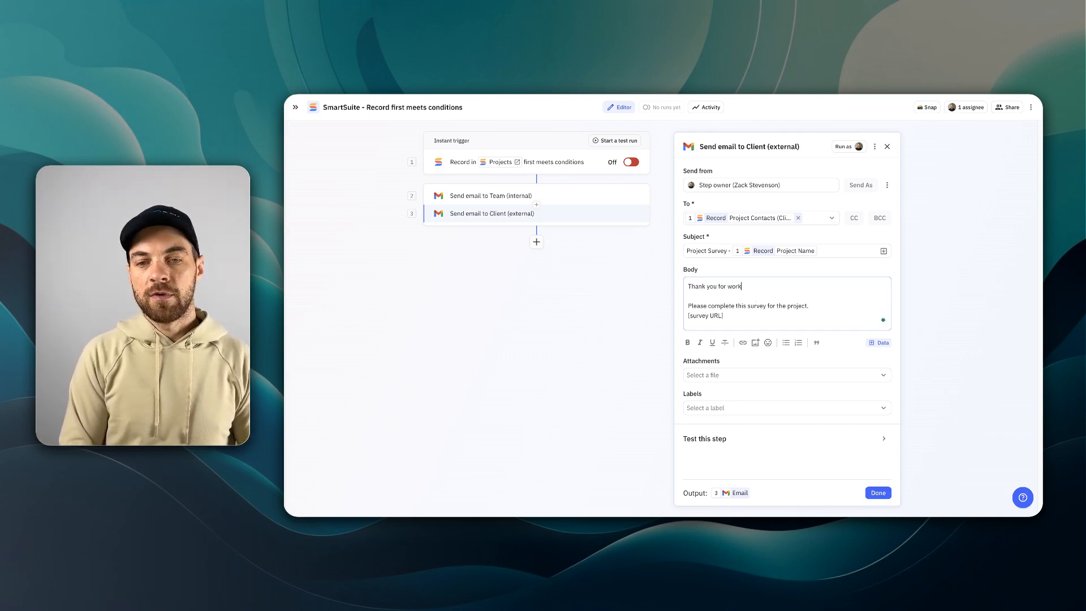
text(ing with us please complete survey.)
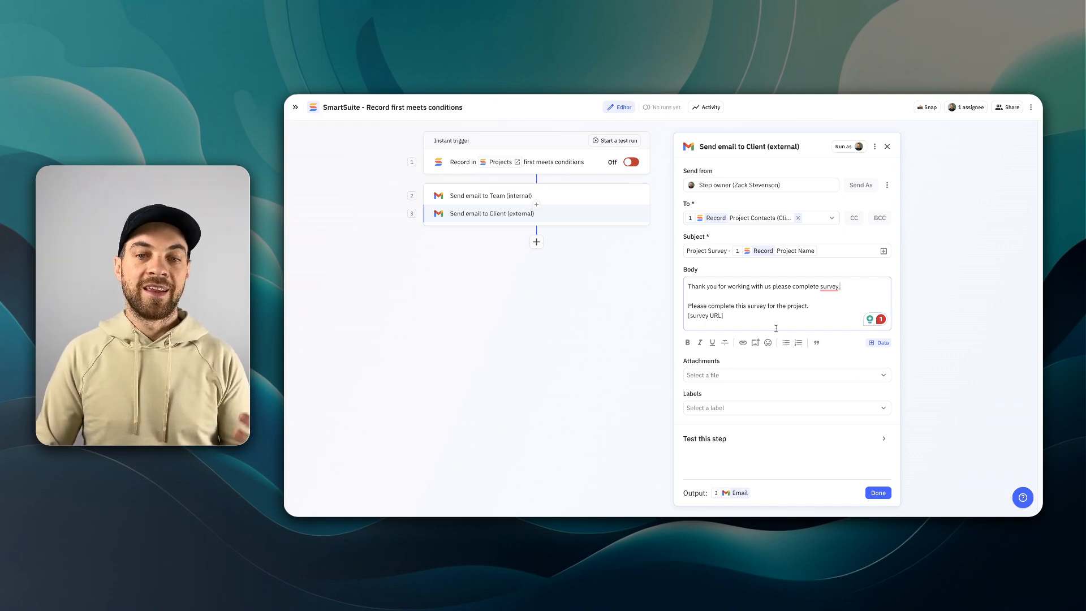
drag(726, 316, 684, 316)
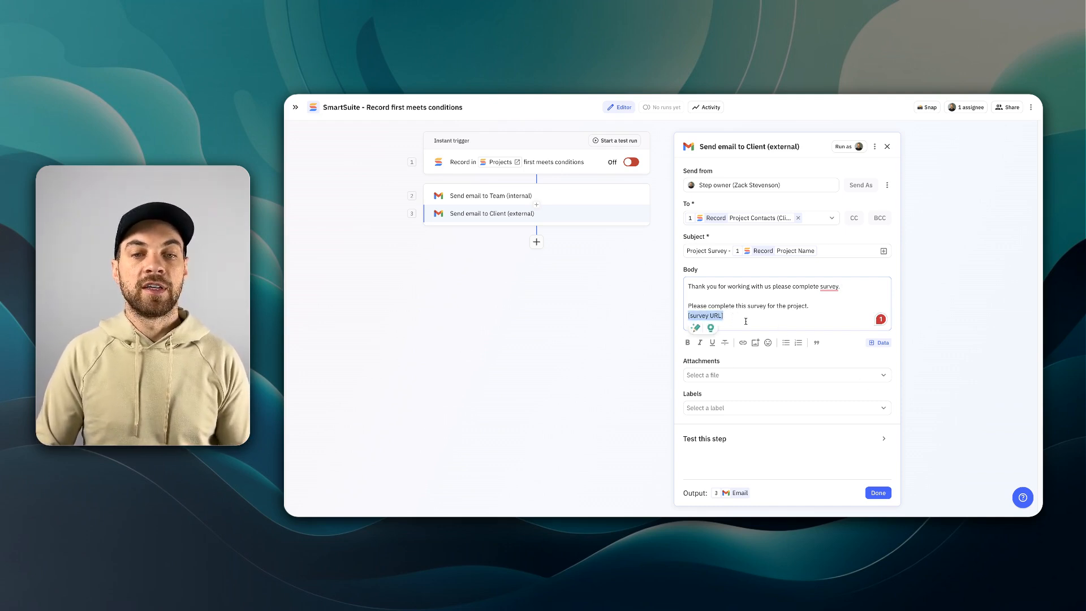
click(635, 303)
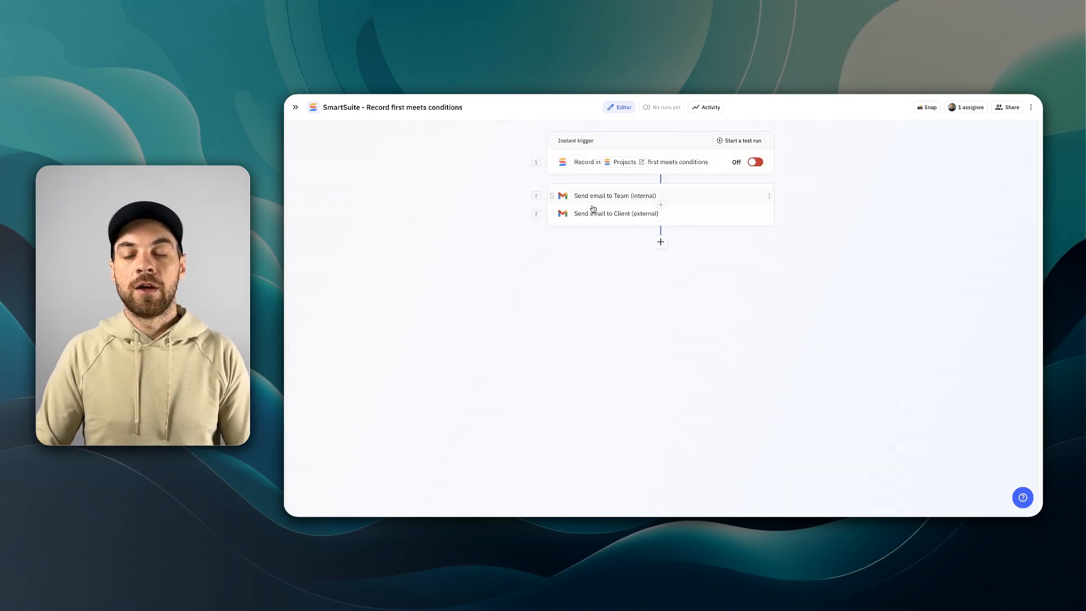